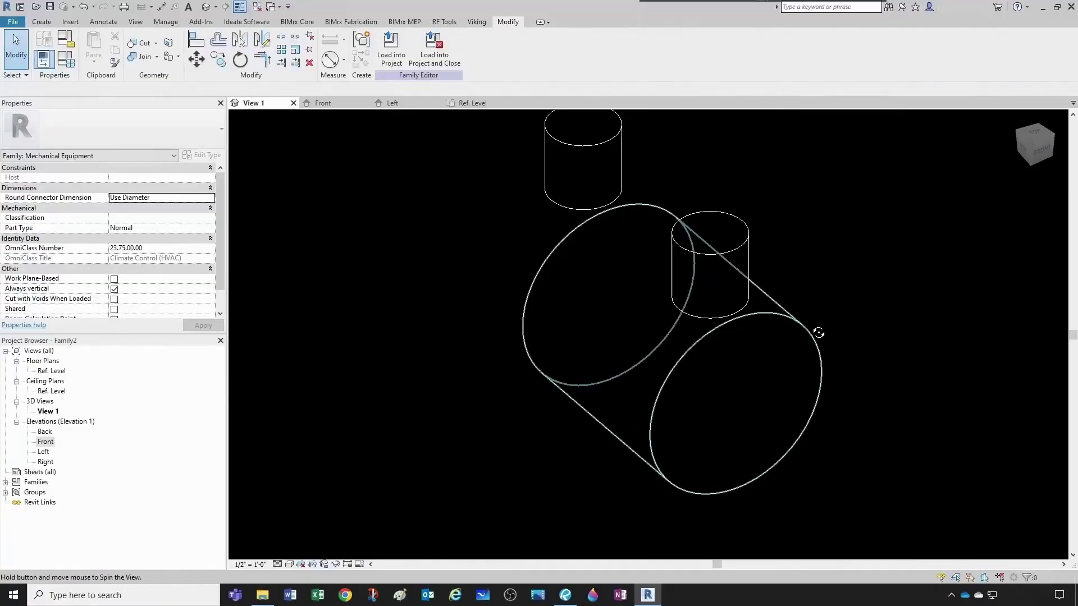
Switch to Revu to check the inlet location in the decontamination wastewater storage tank sizing guide, and return to the tank family.
key("alt+Tab")
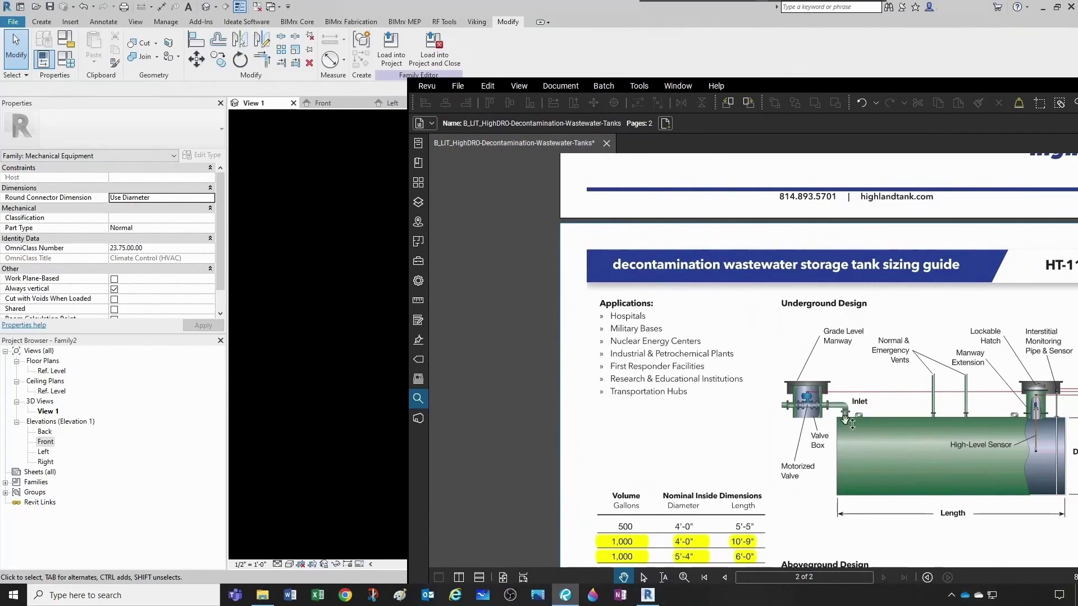
left_click_drag(942, 89, 1077, 93)
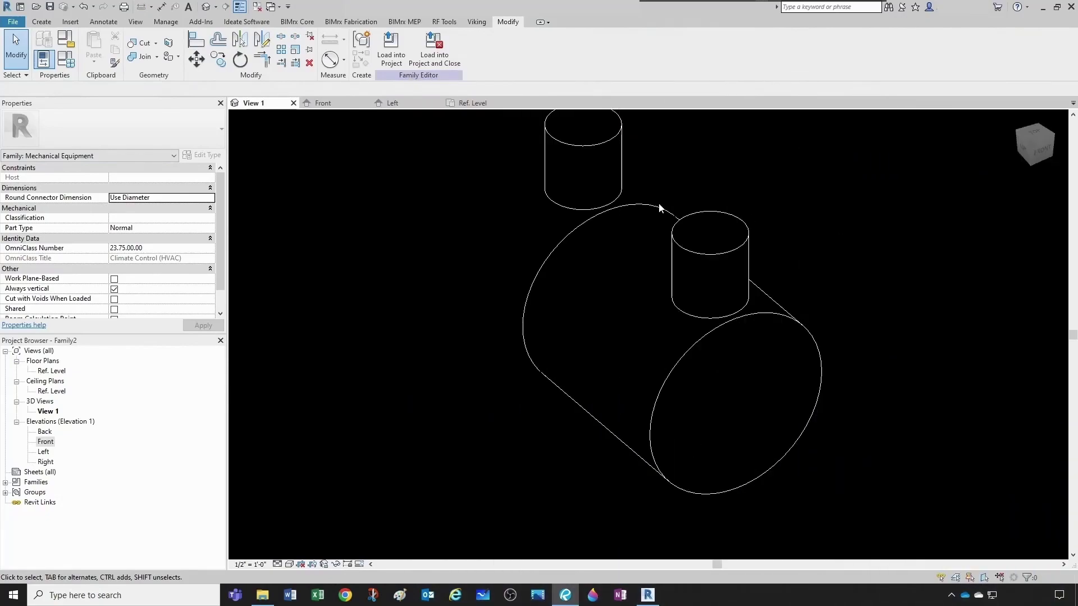
In the Ref. Level plan, draw a horizontal reference plane inside the tank, about 4 7/16" from the Back reference plane.
left_click(472, 103)
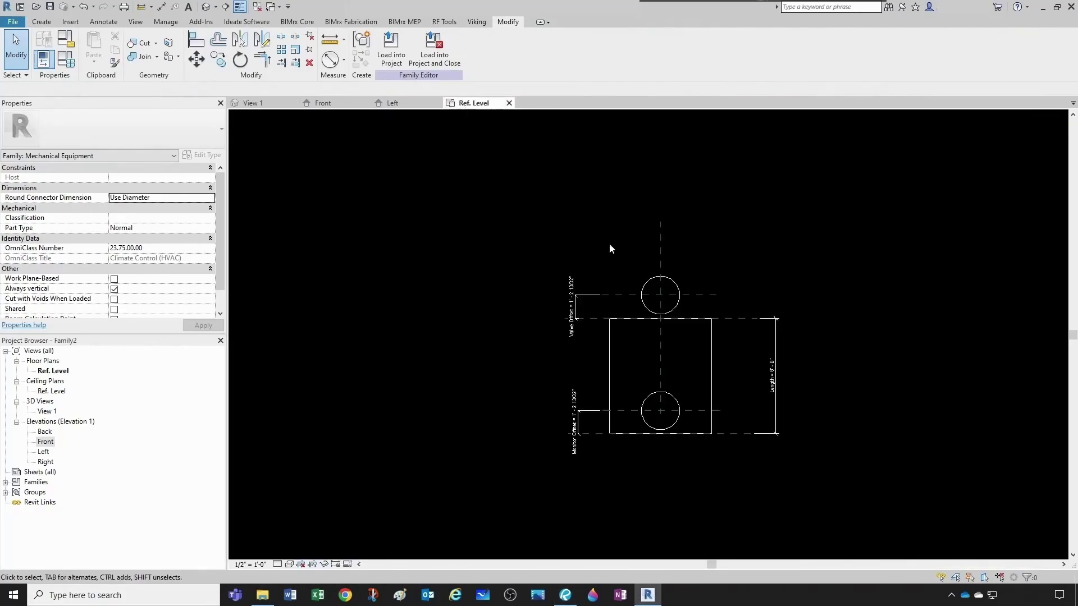
scroll(661, 349, "up", 5)
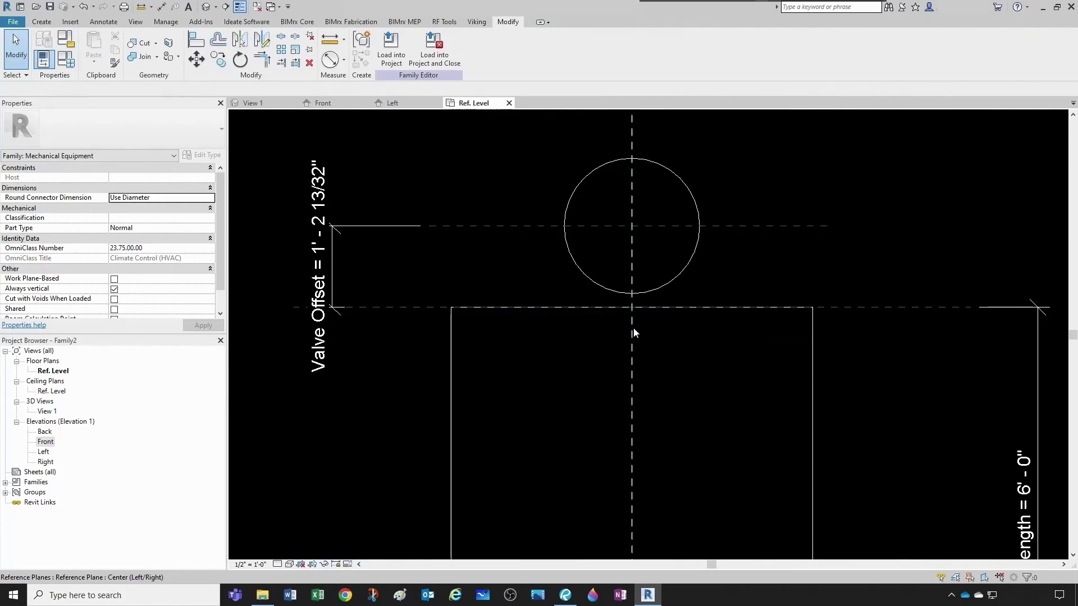
right_click(405, 307)
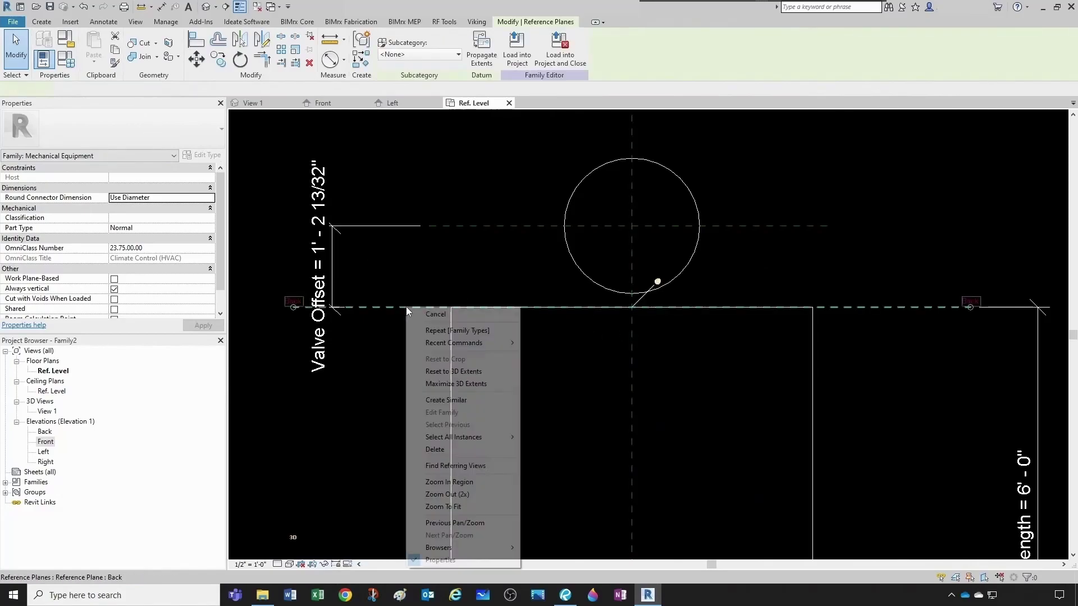
left_click(445, 399)
scroll(551, 342, "up", 1)
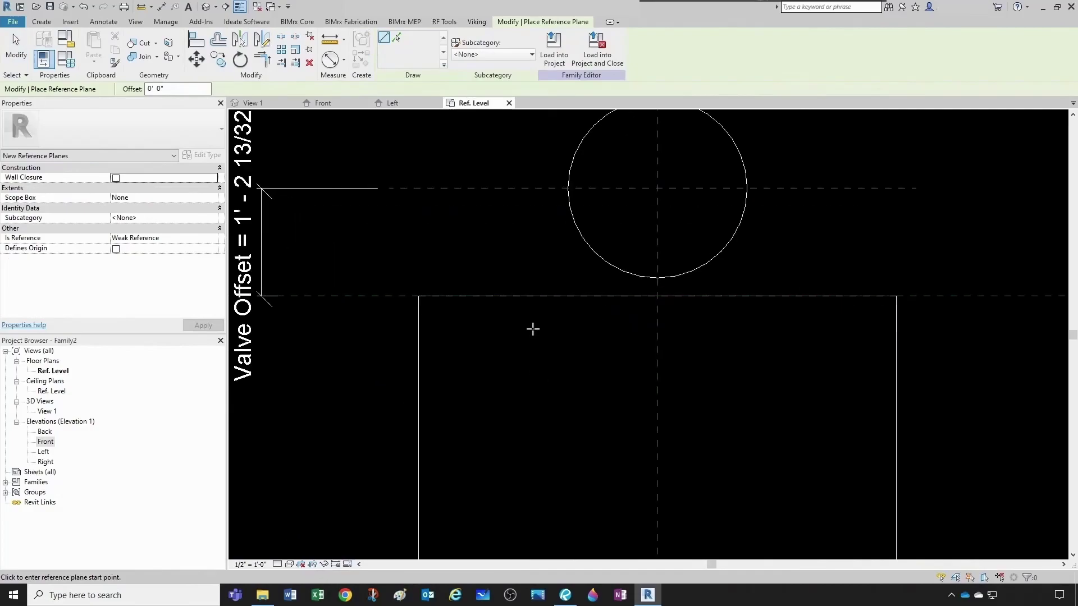
left_click(533, 330)
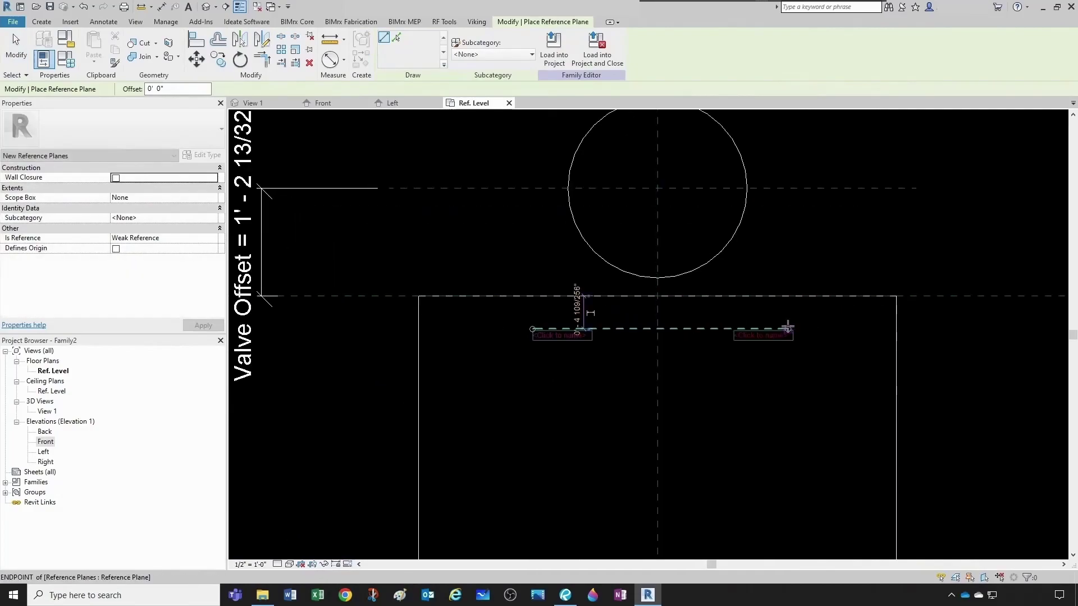
left_click(788, 329)
key("Escape")
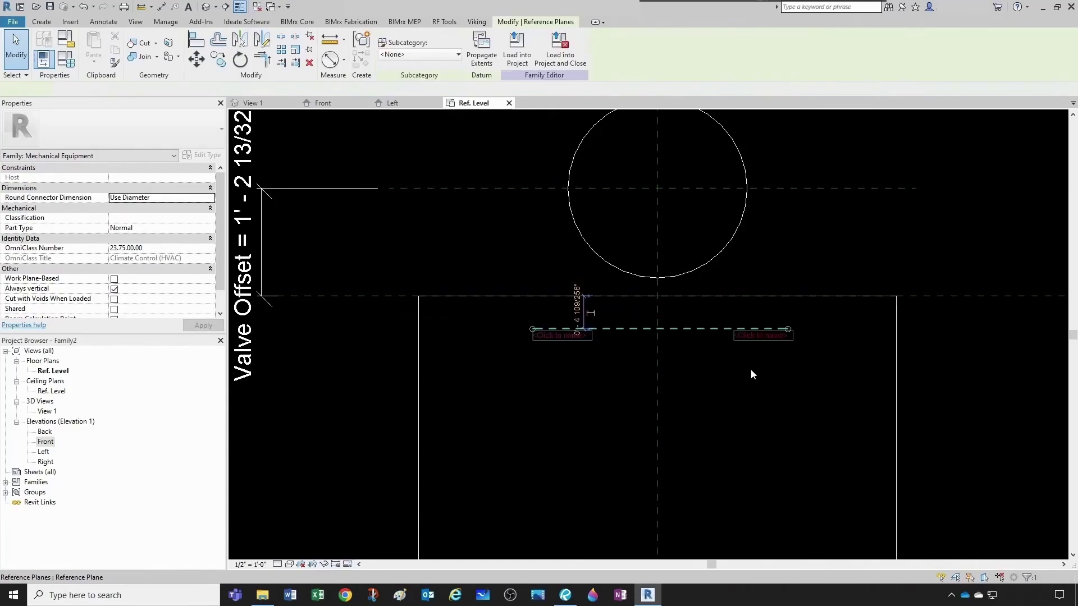
Name the new reference plane Inlet.
left_click(761, 337)
type("Inlet")
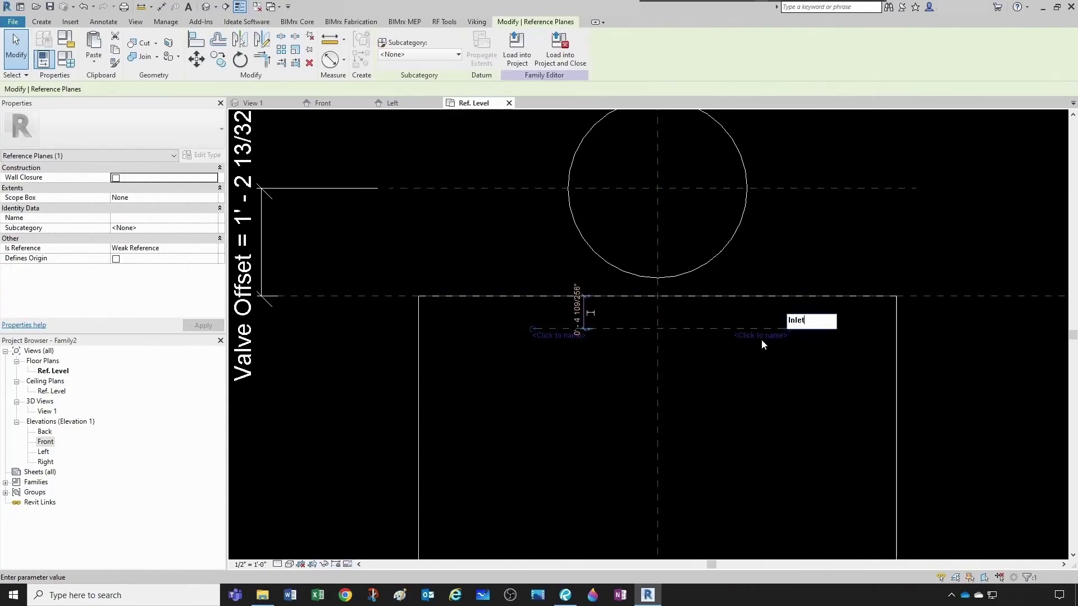
key("Return")
left_click(729, 355)
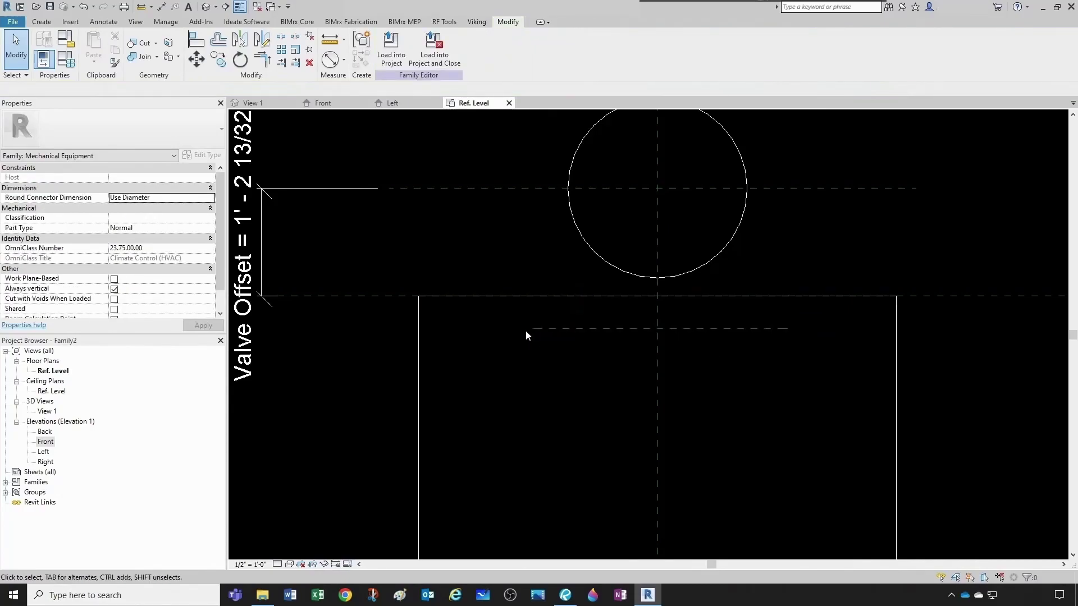
Place an aligned dimension between the Back reference plane and the Inlet reference plane.
left_click(244, 264)
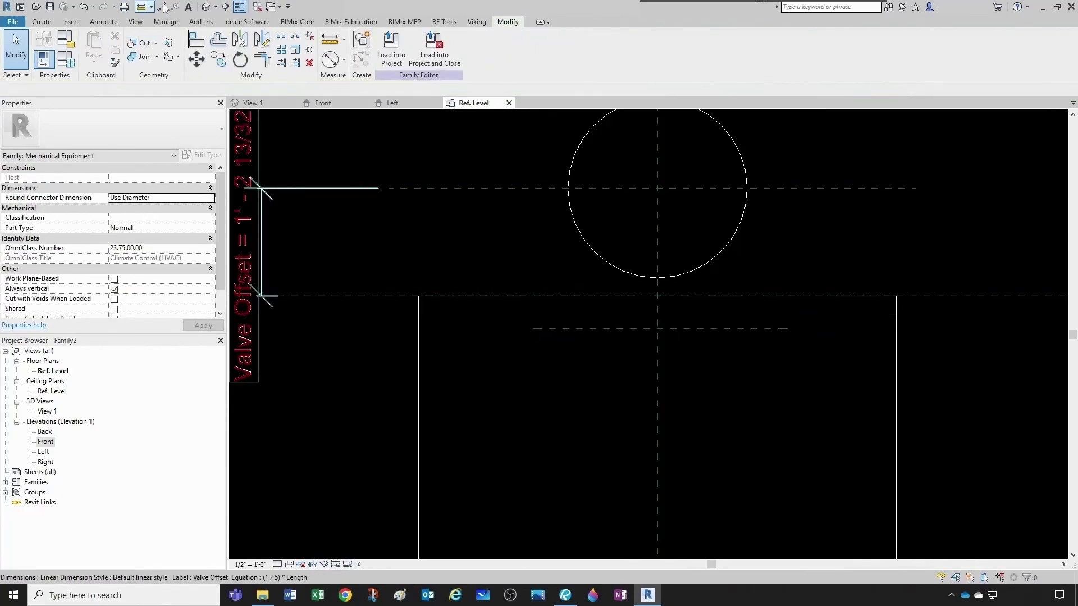
left_click(162, 7)
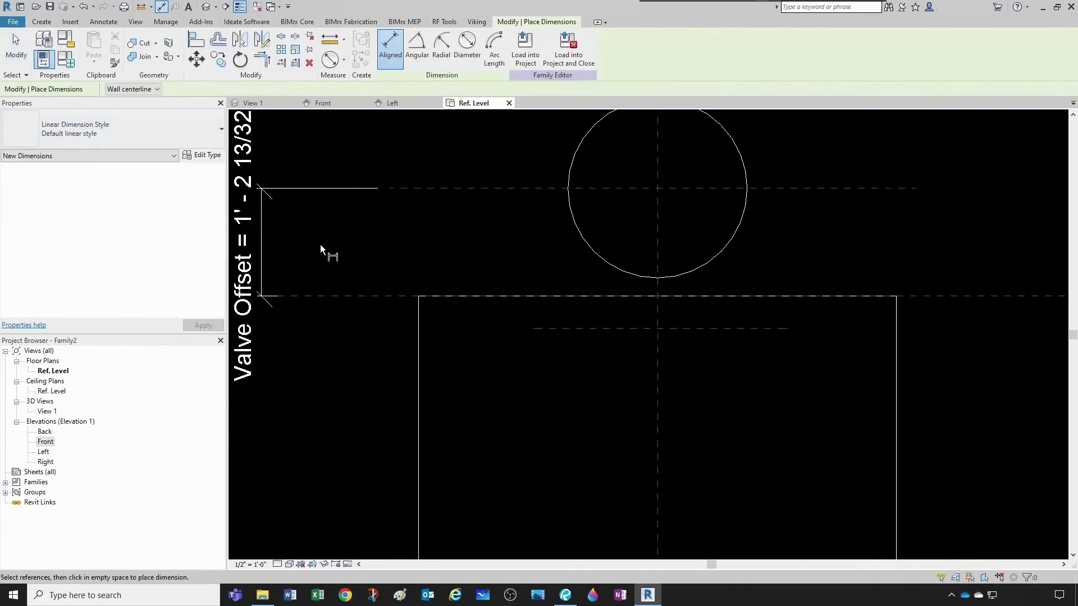
left_click(383, 293)
left_click(570, 325)
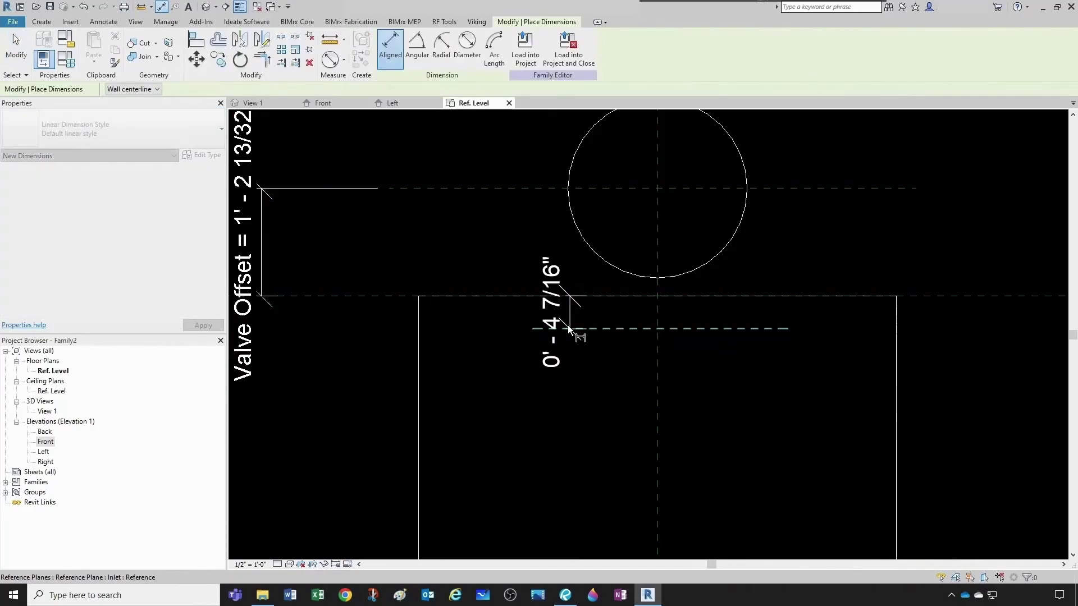
left_click(520, 382)
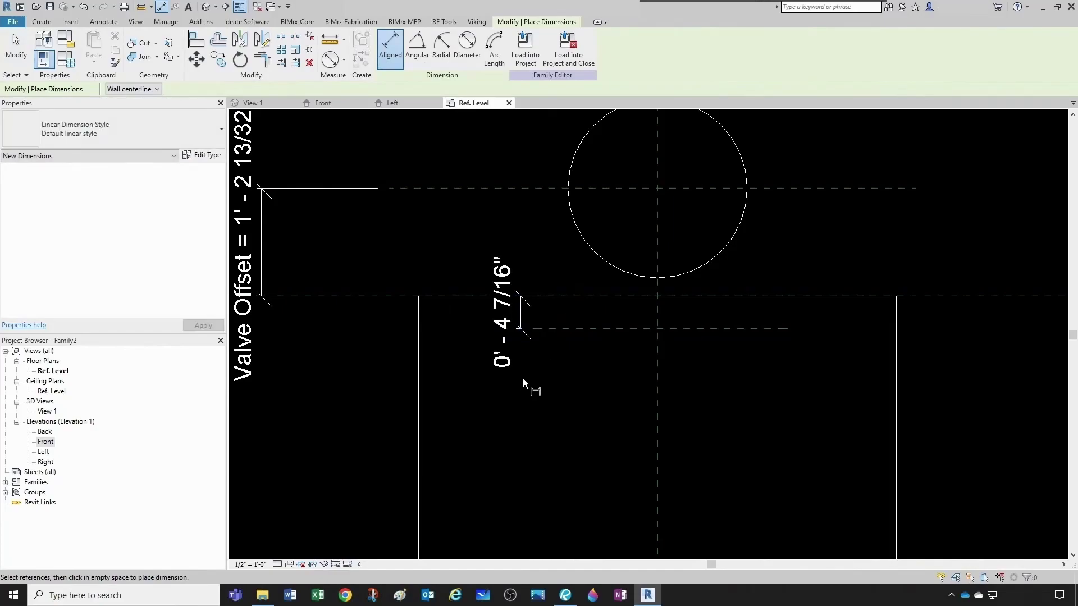
key("Escape")
key("Escape")
Label the inlet dimension with a new family type parameter named Inlet Offset, grouped under Plumbing.
left_click(522, 334)
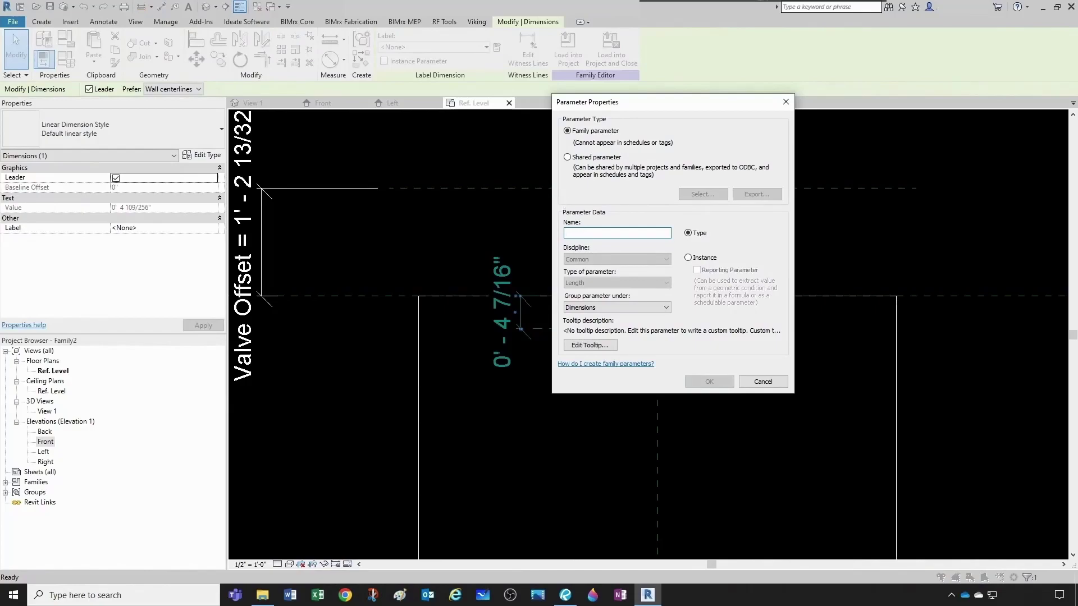
type("Inlet Offset")
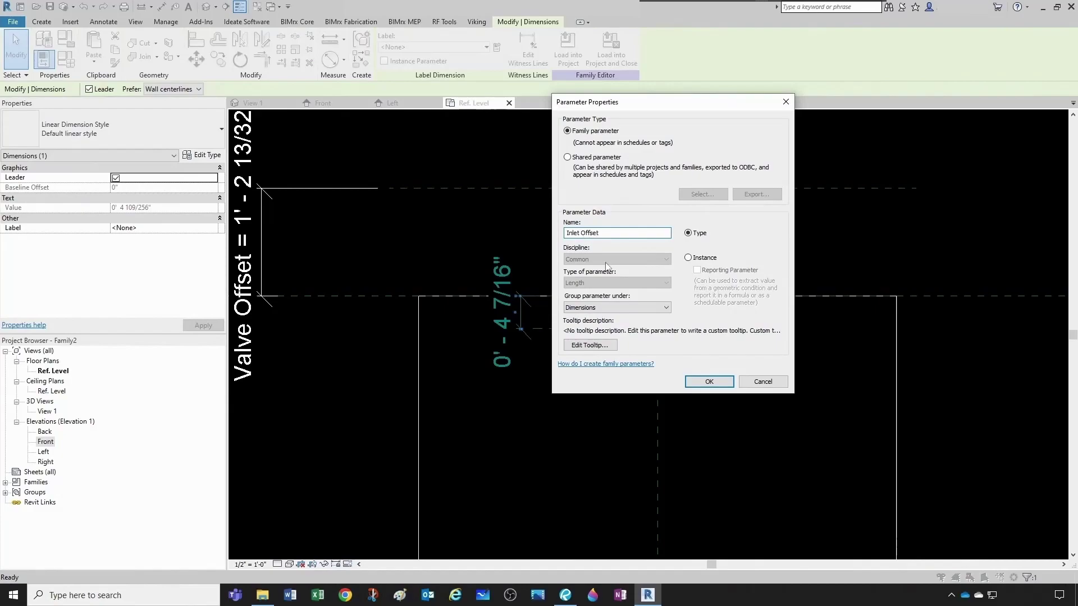
left_click(614, 308)
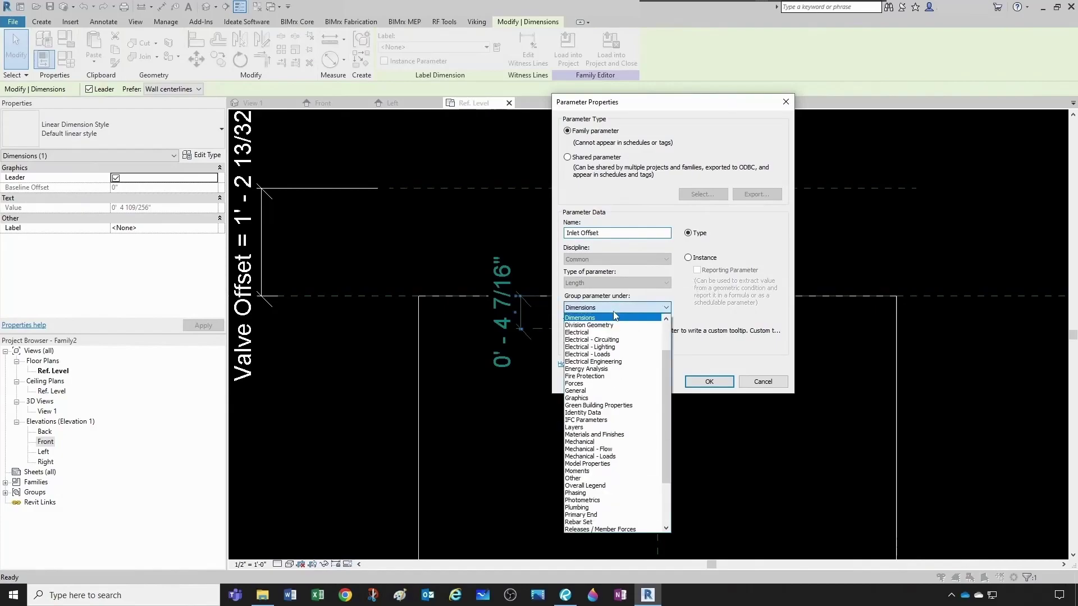
left_click(595, 508)
left_click(710, 381)
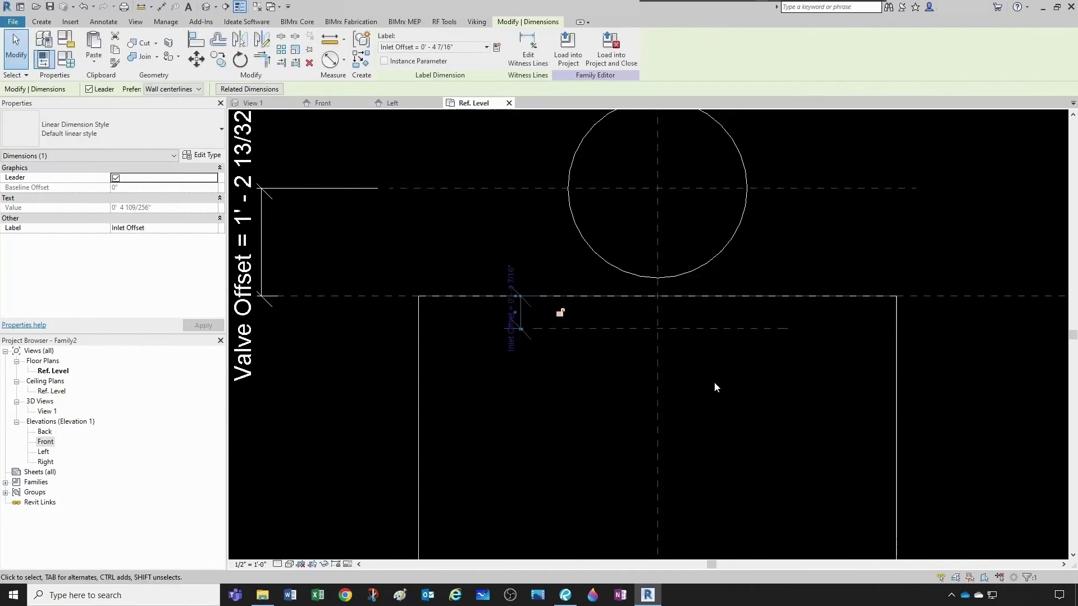
Set the Inlet Offset formula to (1/16)*Length in the family types.
left_click(70, 64)
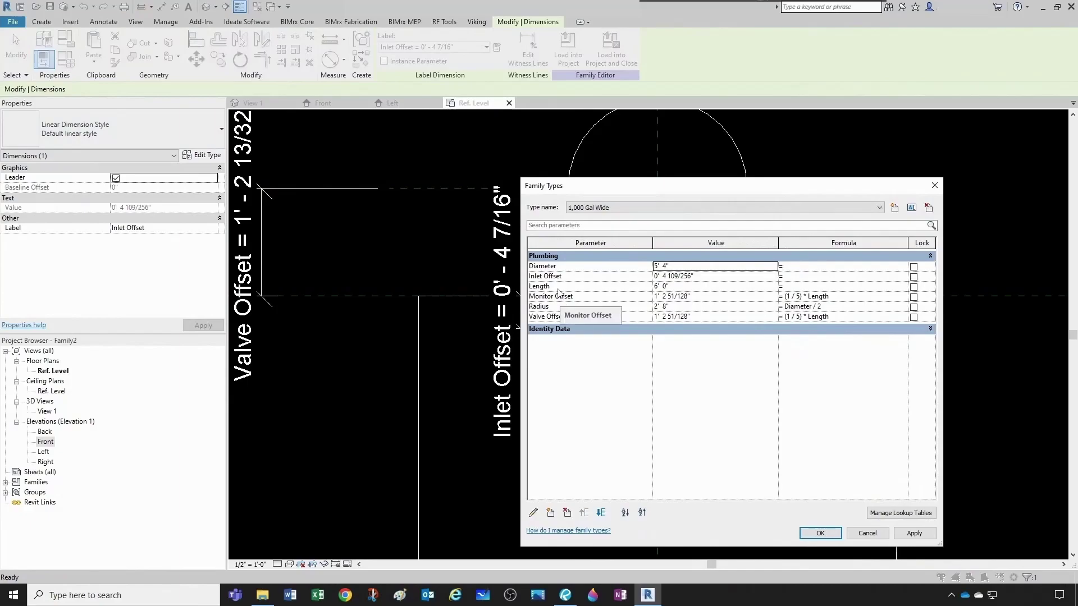
left_click(805, 276)
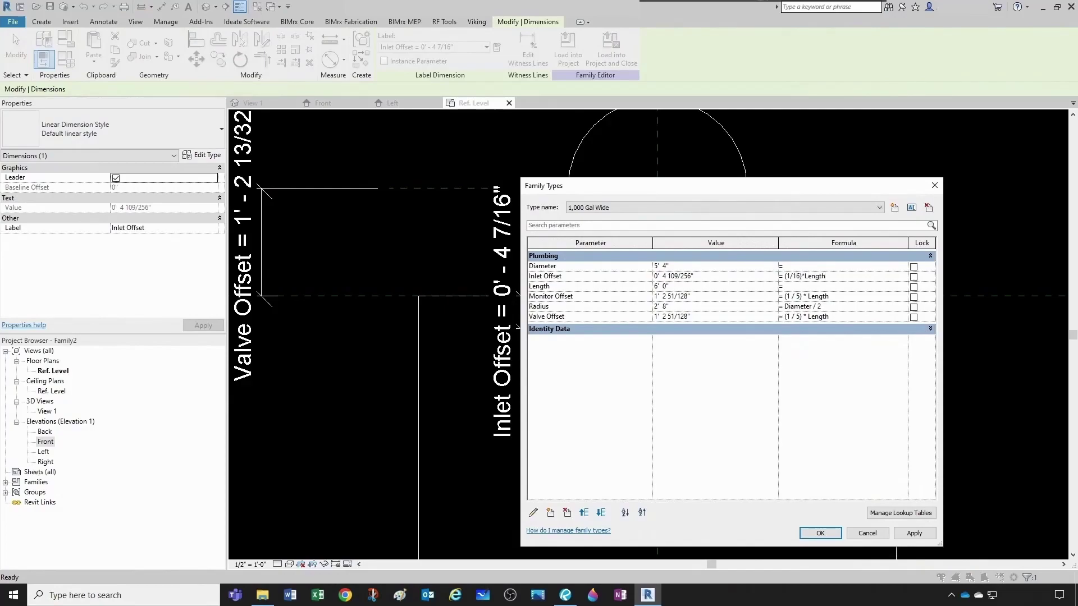
left_click(861, 307)
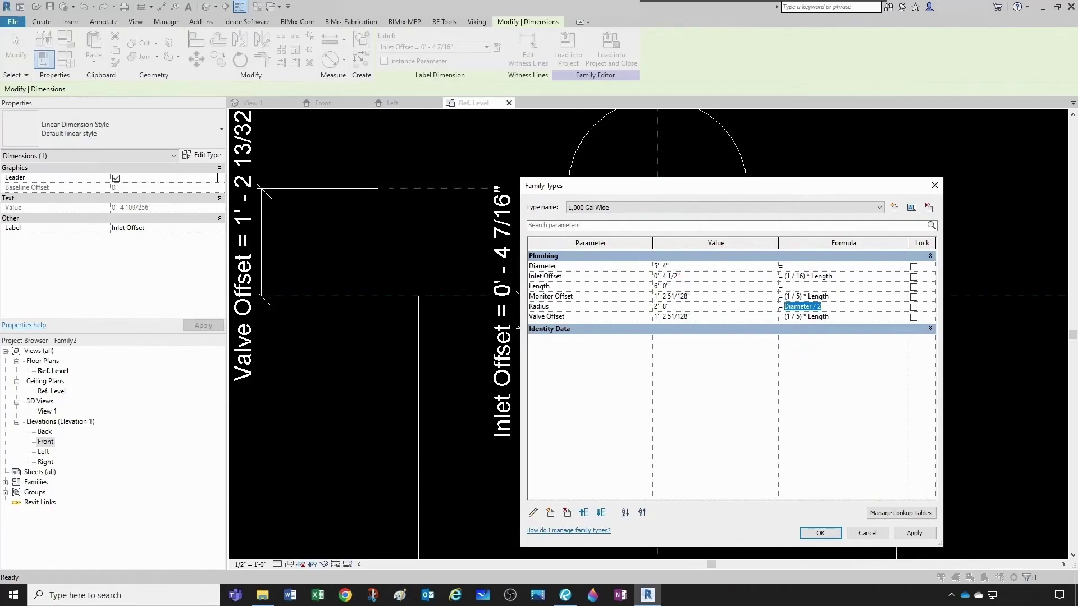
left_click(810, 530)
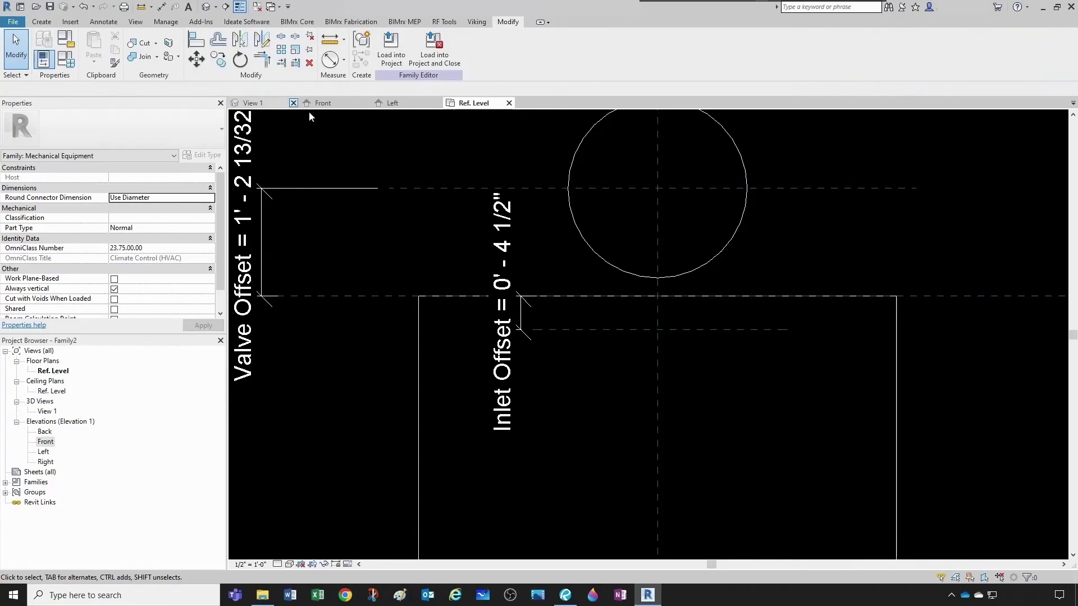
Start an extrusion and sketch a circle of about 1 1/4" radius near the Inlet reference plane, with its center mark visible.
left_click(41, 21)
left_click(96, 45)
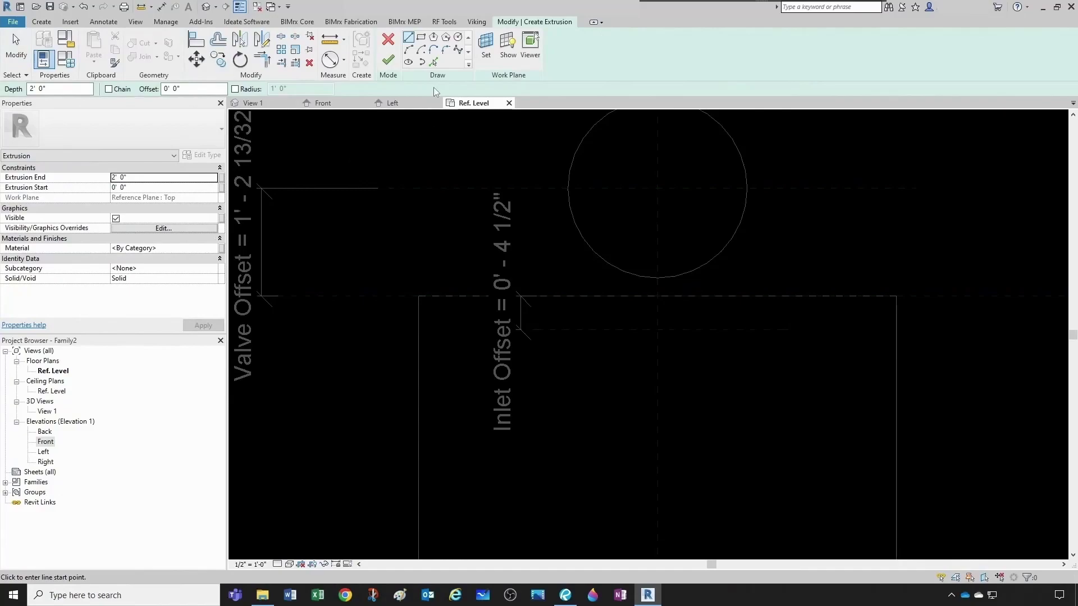
left_click(458, 37)
scroll(657, 289, "up", 4)
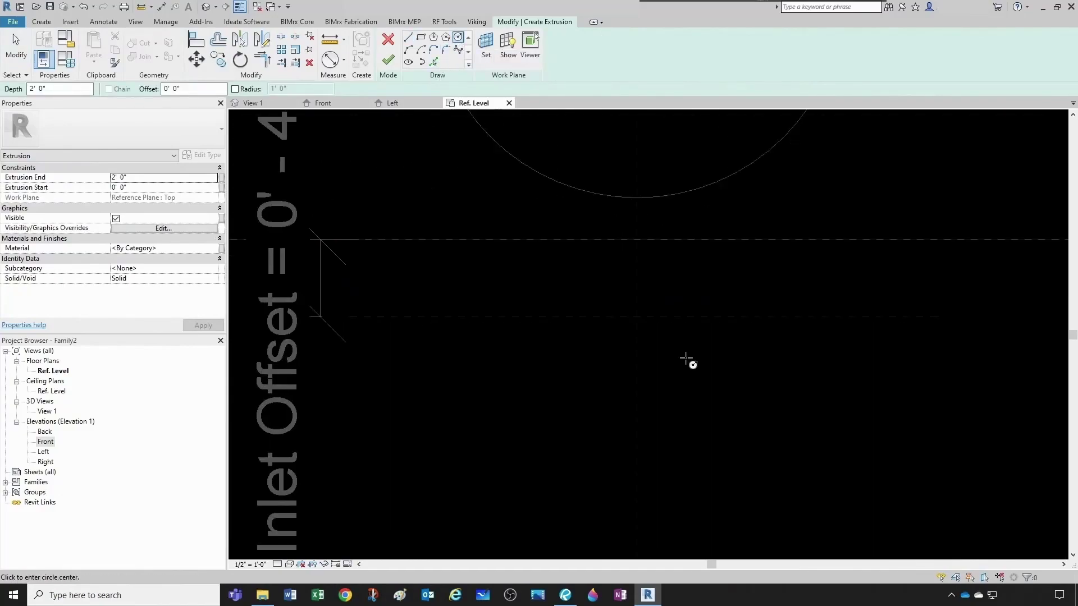
left_click(686, 358)
left_click(694, 337)
key("Escape")
scroll(707, 334, "up", 2)
left_click(698, 342)
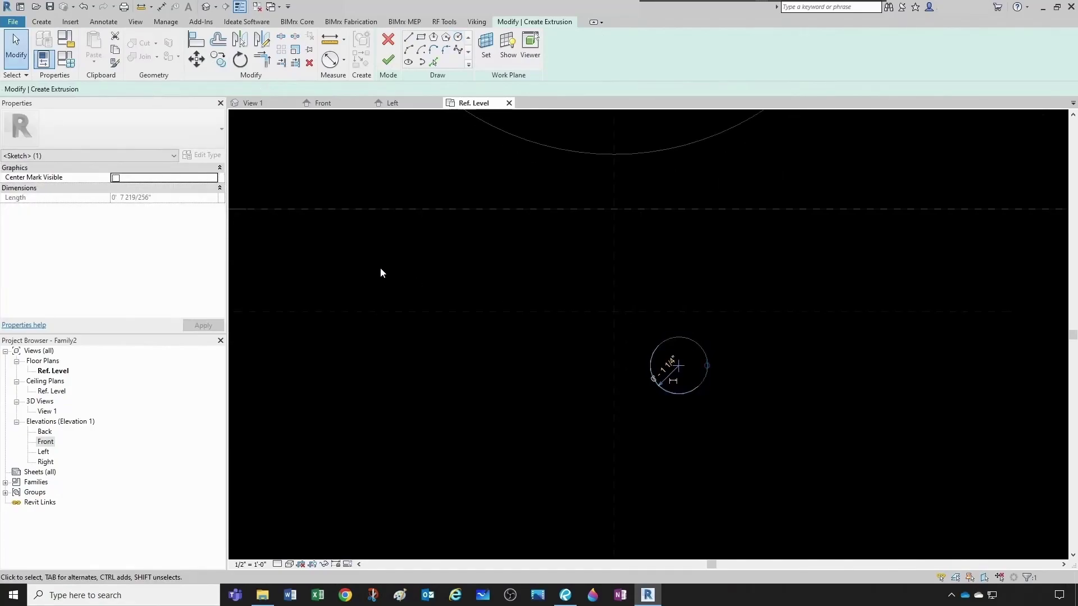
left_click(580, 318)
Align and lock the circle's center mark to the Center (Left/Right) and Inlet reference planes.
key("a")
key("l")
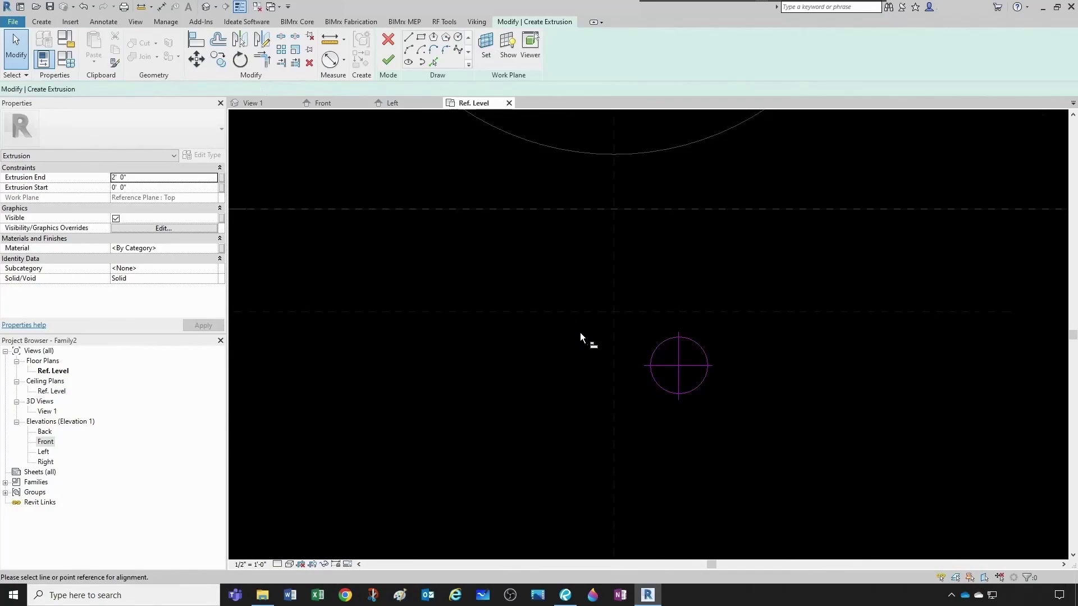
scroll(582, 331, "up", 1)
left_click(618, 336)
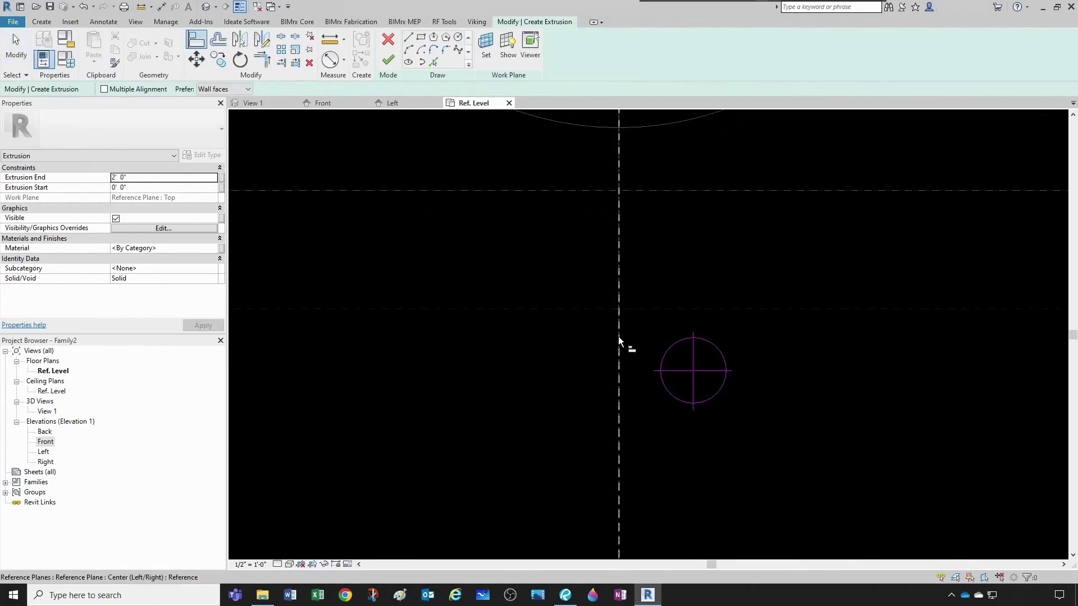
left_click(691, 348)
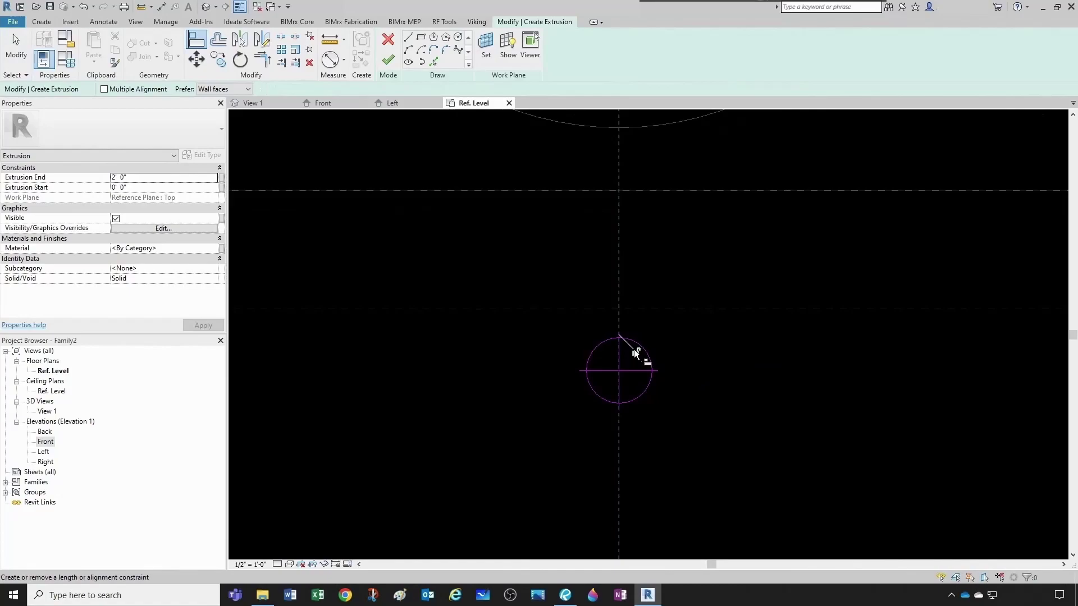
left_click(667, 308)
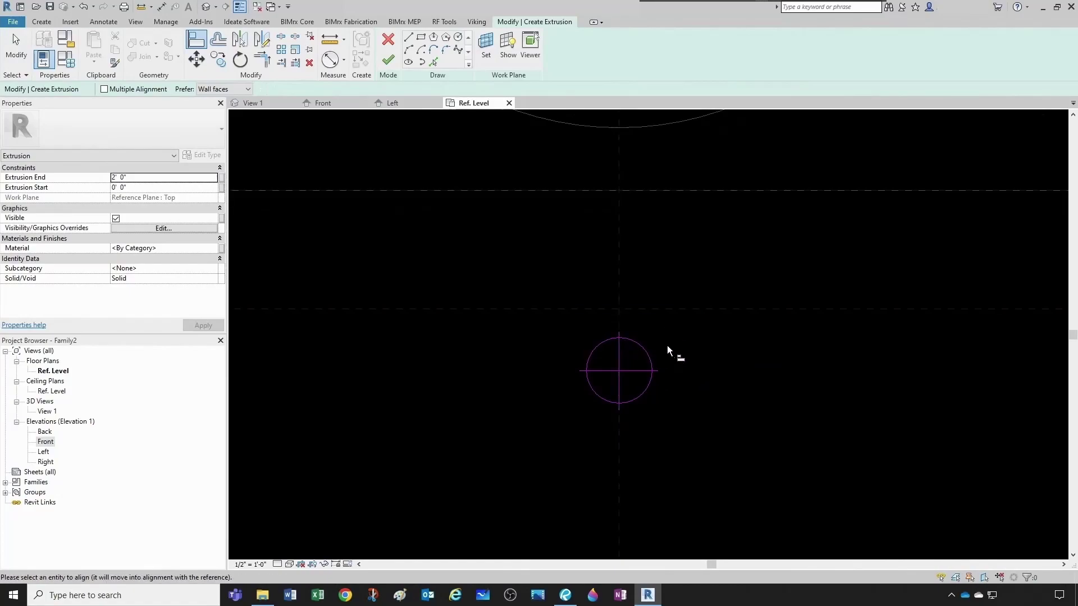
left_click(638, 367)
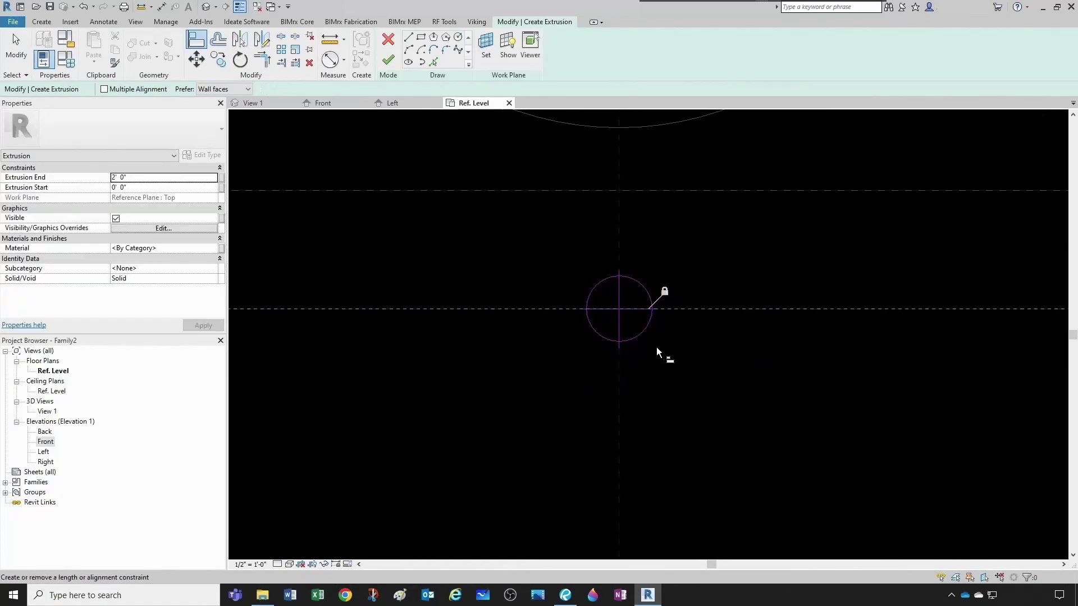
key("Escape")
key("Escape")
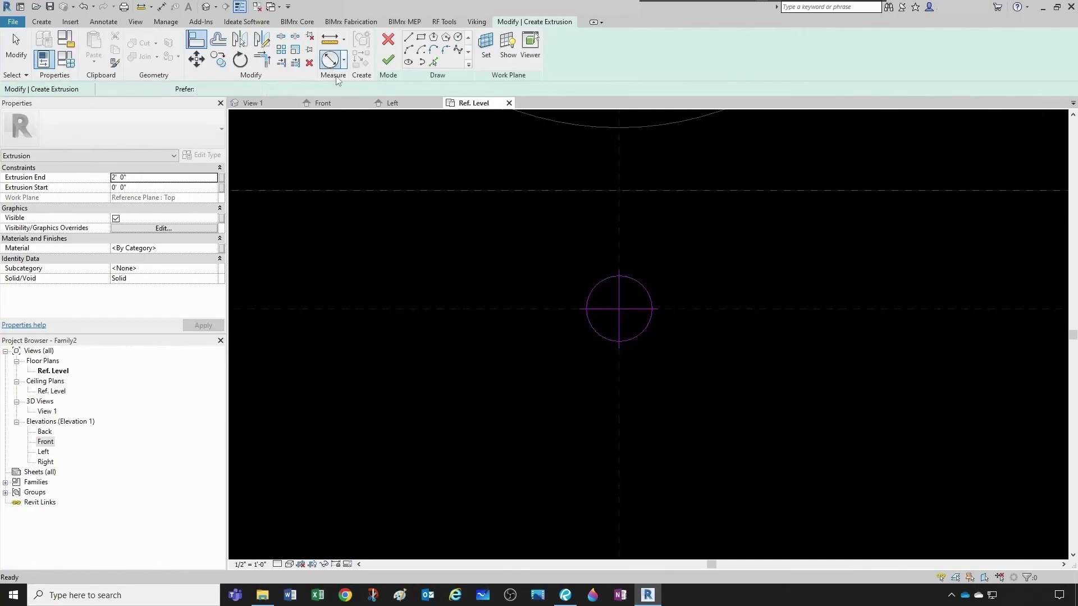
Add a diameter dimension to the sketched inlet circle.
left_click(338, 80)
left_click(598, 285)
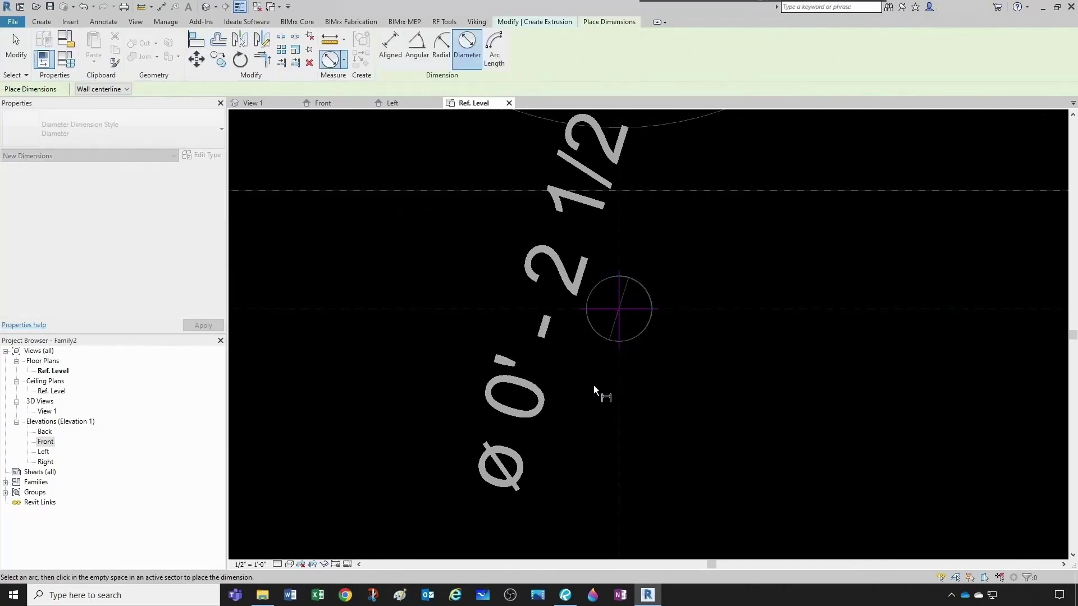
left_click(550, 372)
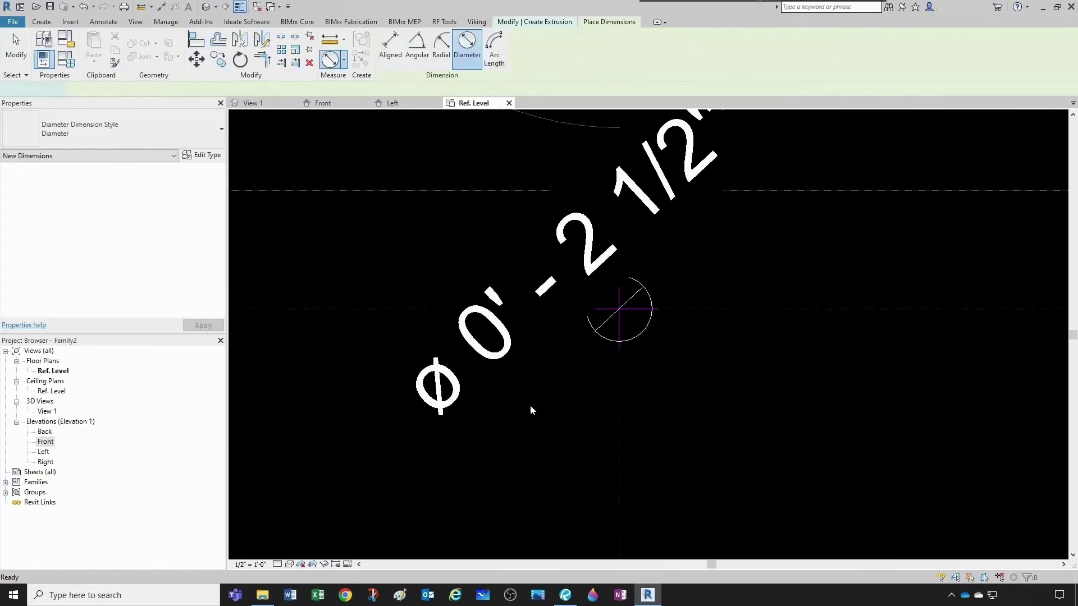
key("Escape")
Label the inlet circle's diameter dimension with a new type parameter named Inlet Diameter, grouped under Plumbing.
left_click(632, 236)
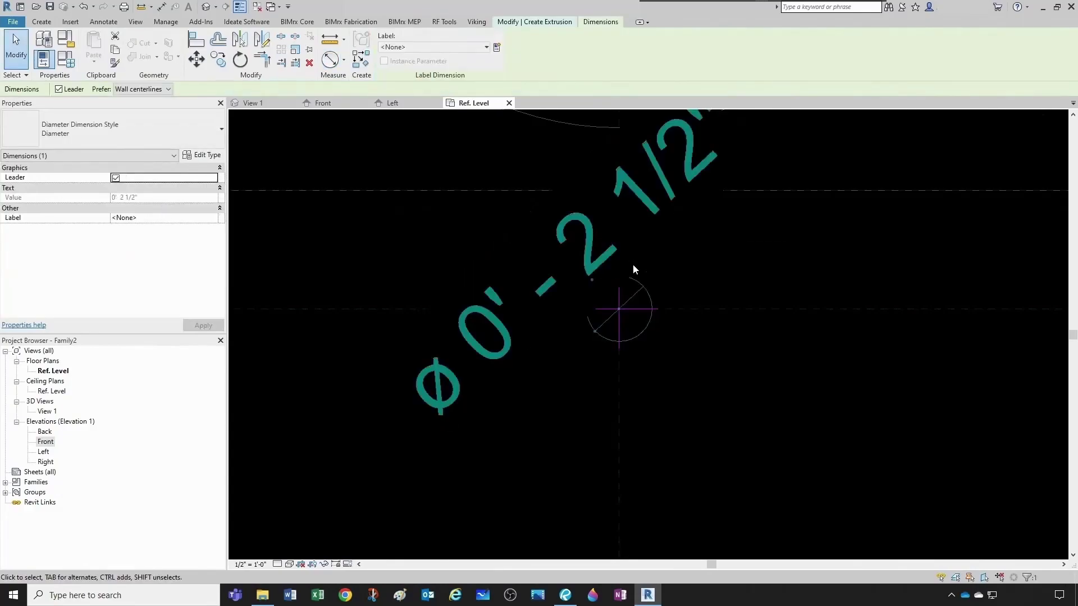
left_click(496, 48)
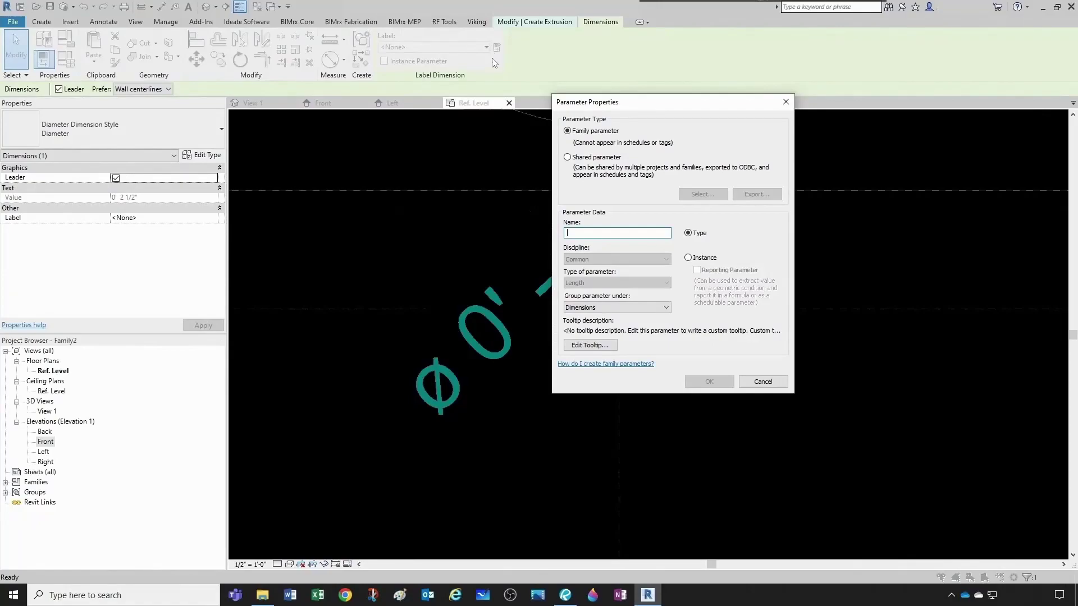
type("Inlet Diameter")
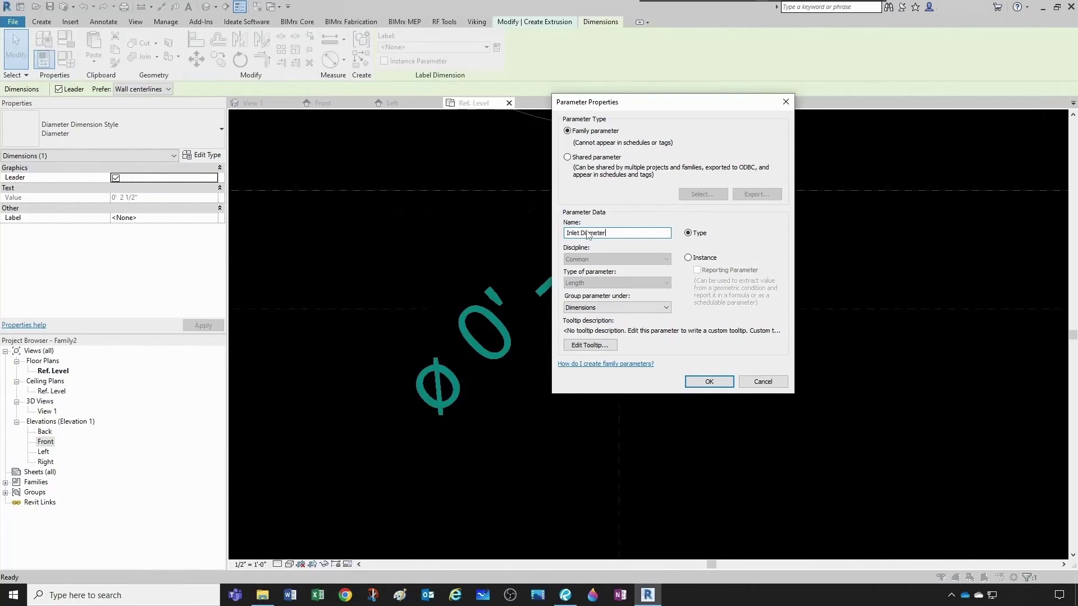
left_click(615, 308)
left_click(610, 511)
left_click(707, 381)
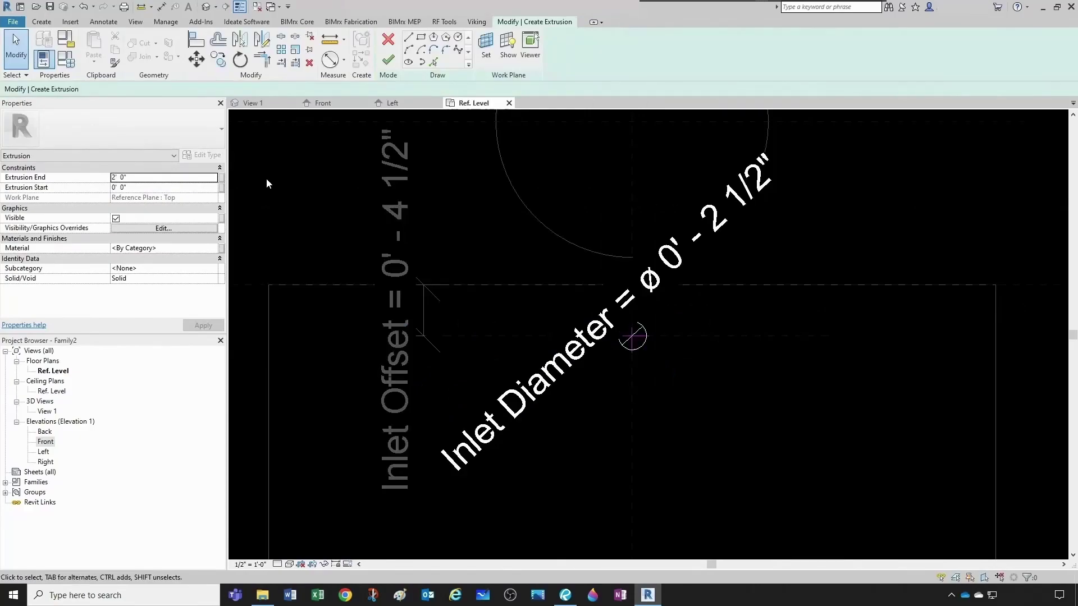
In the family types, set Inlet Diameter to 3" for 1,000 Gal Wide and switch to the 10,000 Gal Slim type.
left_click(73, 65)
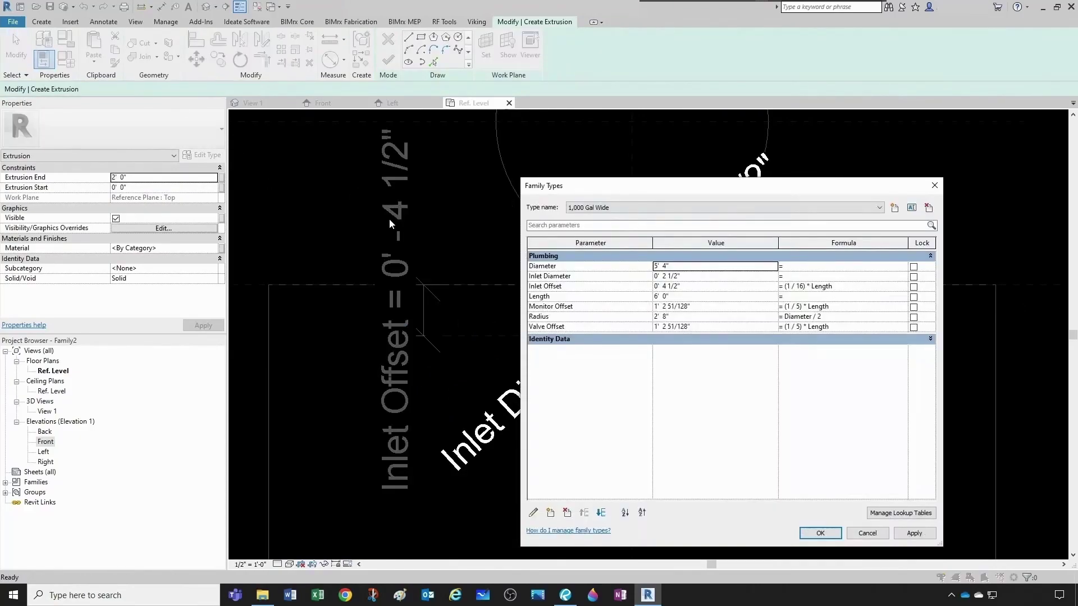
left_click(695, 278)
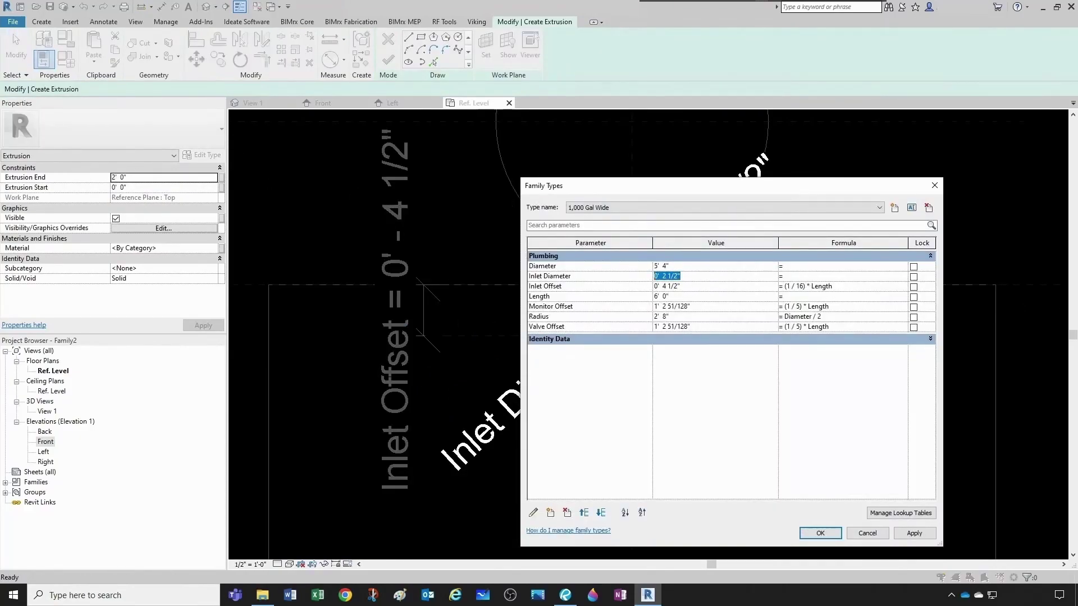
type("3")
left_click(683, 207)
left_click(674, 226)
left_click(651, 208)
left_click(648, 208)
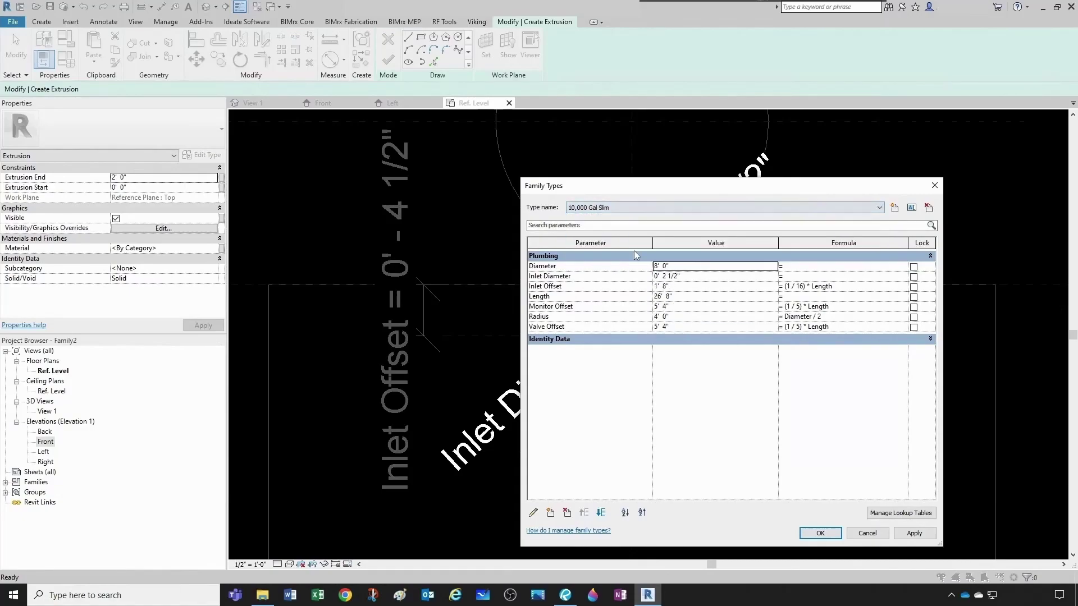
Set Inlet Diameter to 3" for the remaining tank types, ending with 5,000 Gal Wide, and accept the family types.
left_click(673, 208)
left_click(674, 224)
left_click(688, 277)
left_click(673, 208)
left_click(674, 233)
left_click(674, 208)
left_click(586, 254)
left_click(687, 277)
left_click(674, 208)
left_click(659, 263)
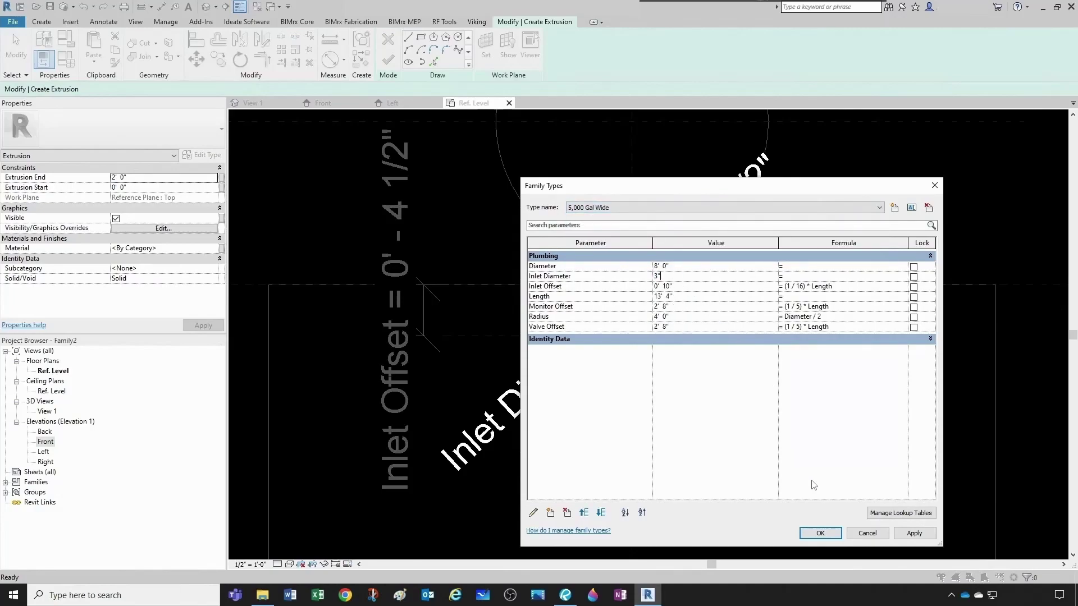
left_click(828, 532)
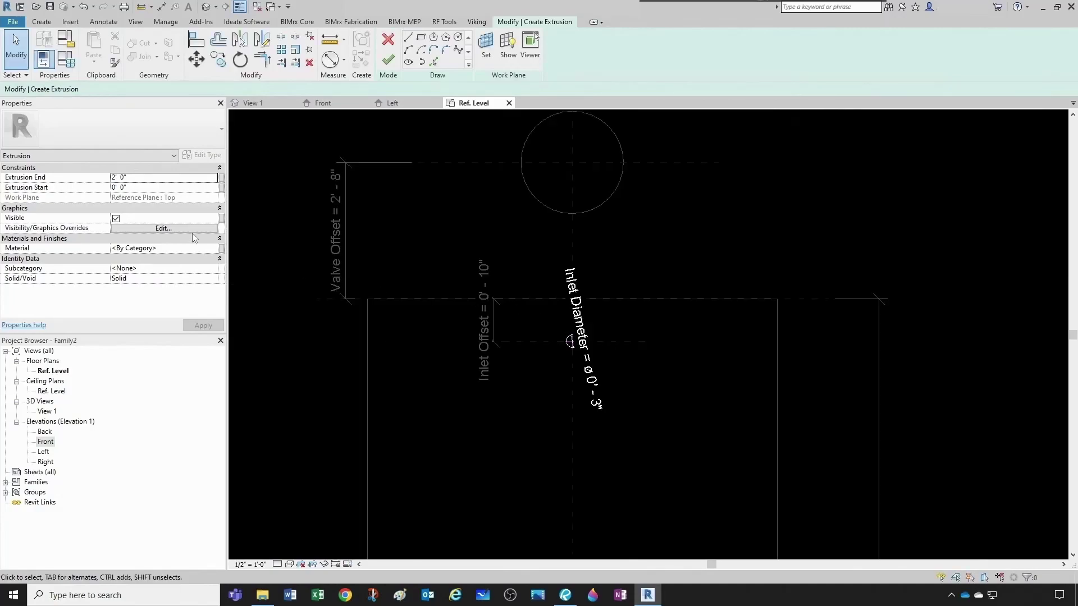
Set the inlet's Extrusion End to 1" and finish the extrusion sketch.
left_click(147, 180)
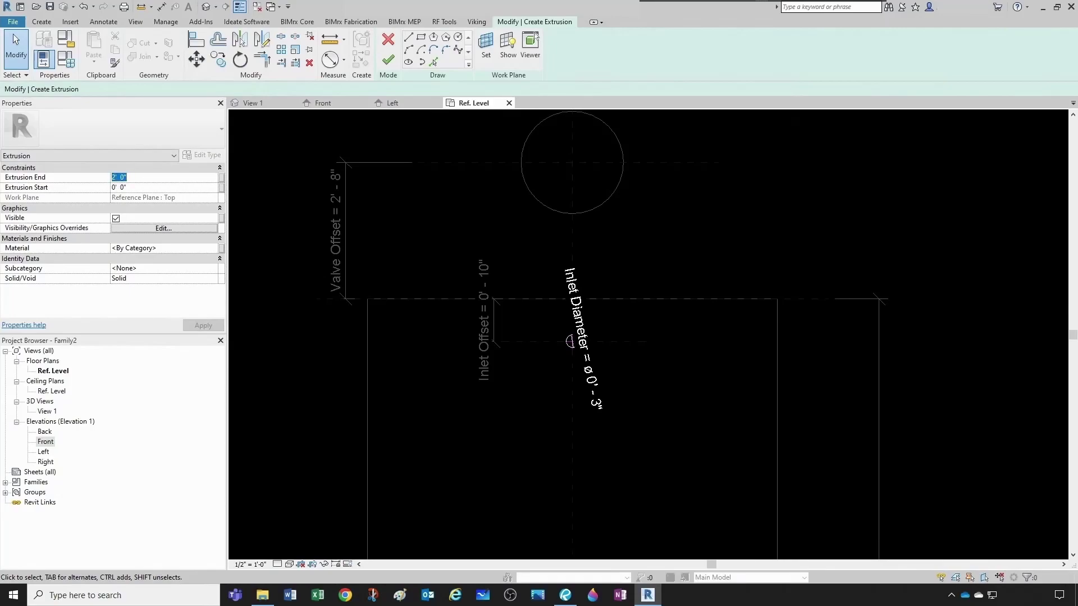
type("1\"")
left_click(388, 61)
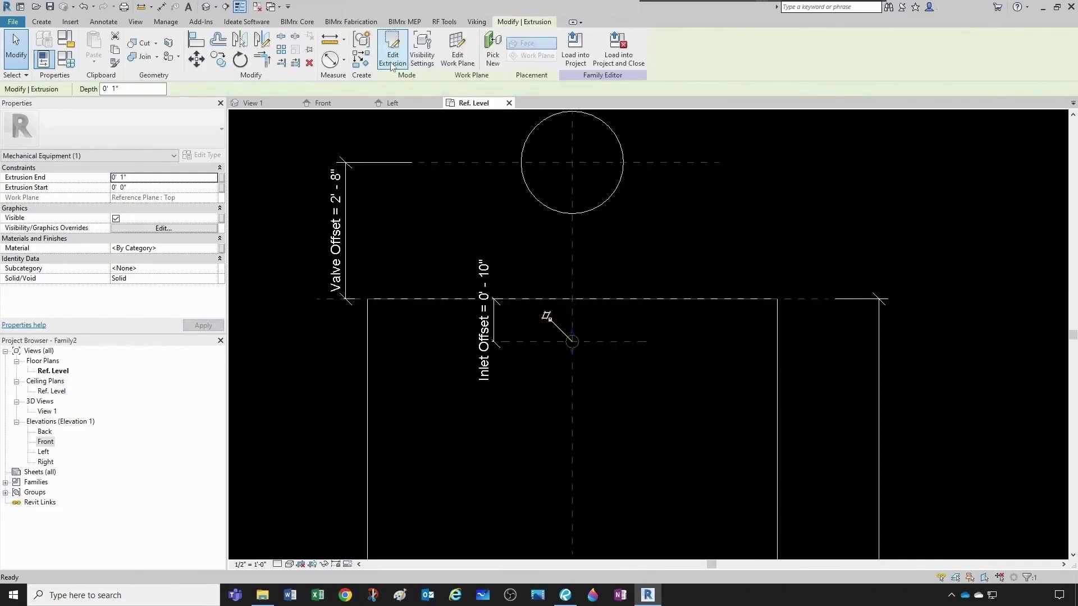
Examine in the 3D and Front views how the inlet extrusion sits on top of the tank.
left_click(253, 103)
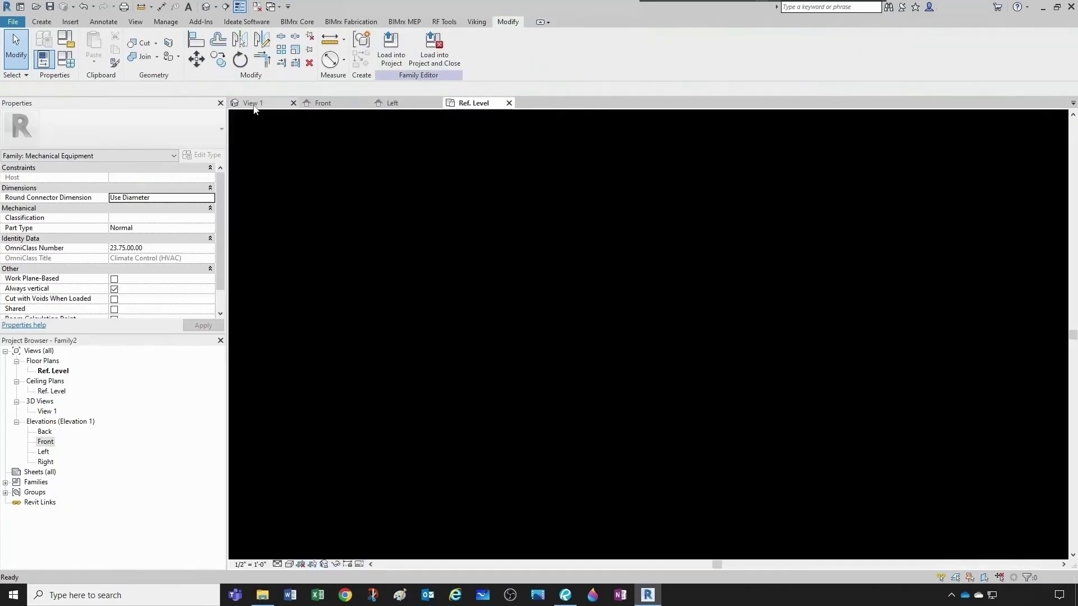
middle_click_drag(659, 216, 434, 302, "shift")
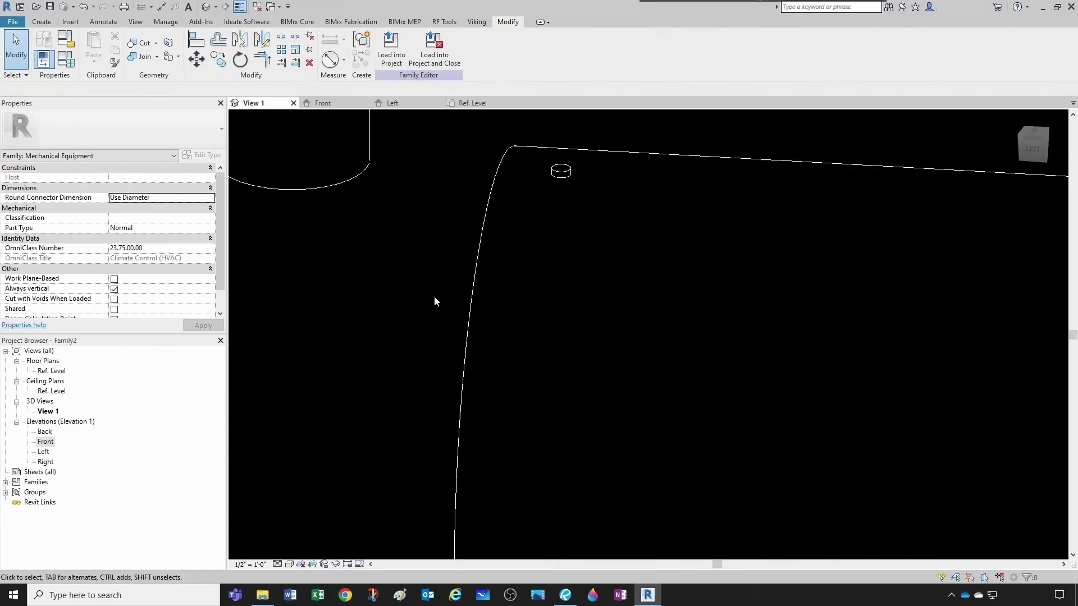
left_click(324, 104)
scroll(497, 291, "up", 5)
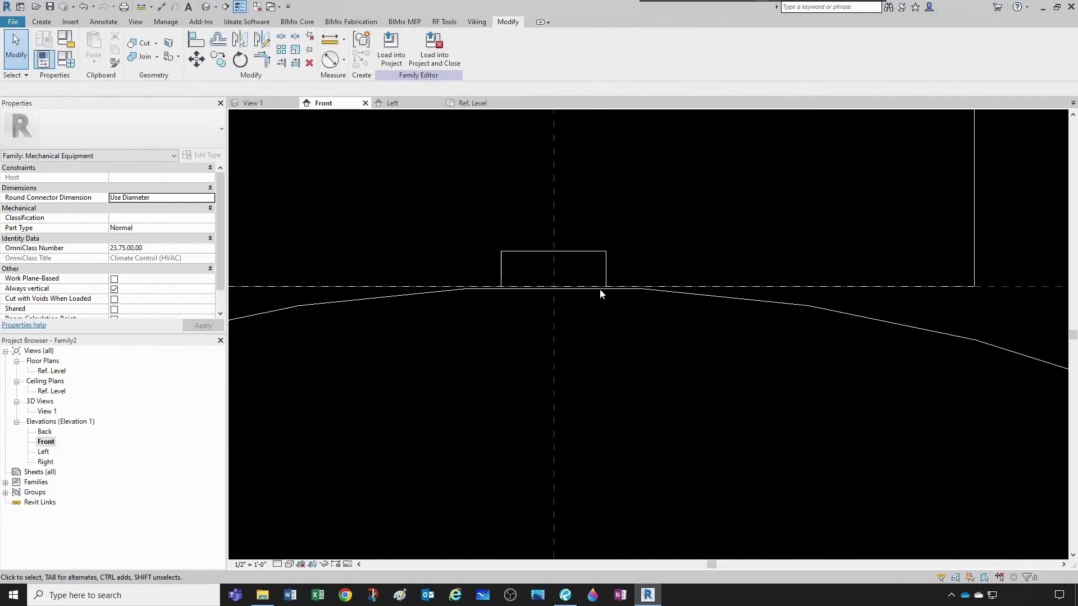
scroll(591, 303, "down", 4)
scroll(581, 318, "down", 4)
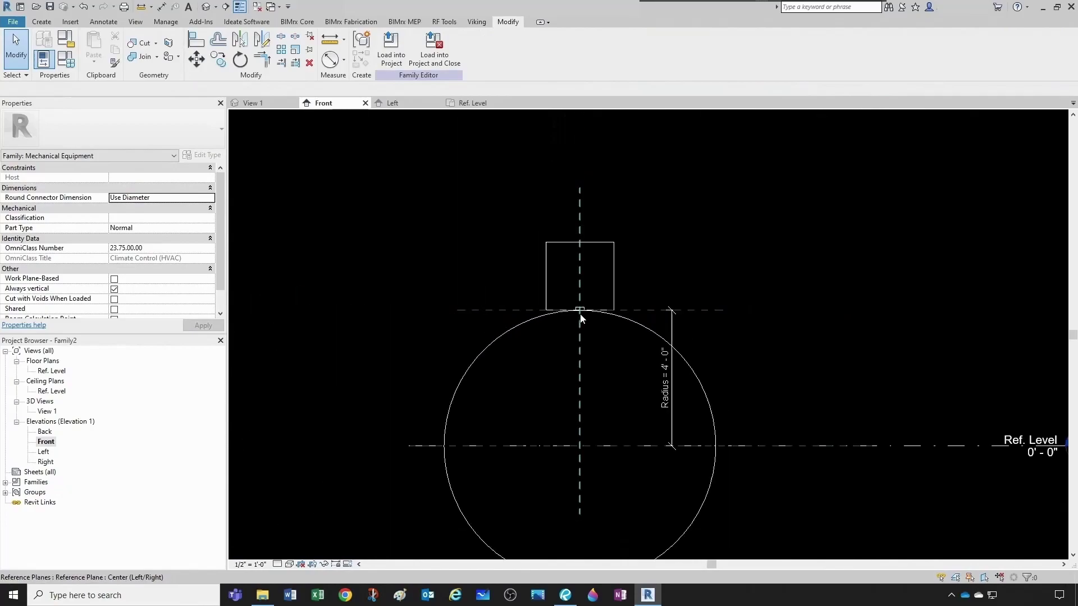
left_click(270, 105)
middle_click_drag(493, 247, 575, 240, "shift")
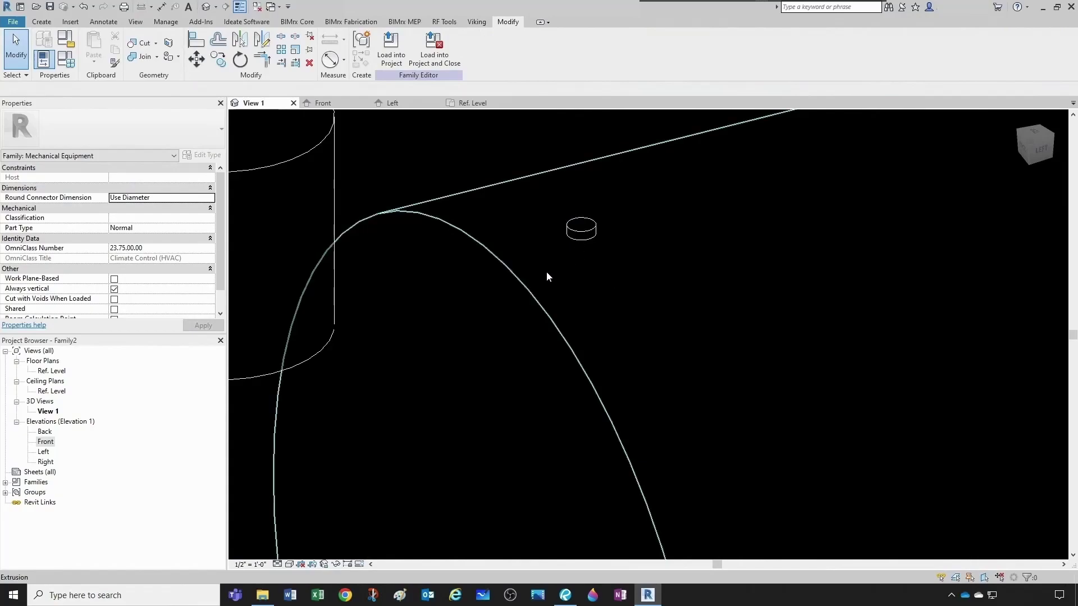
scroll(544, 268, "down", 2)
left_click(569, 242)
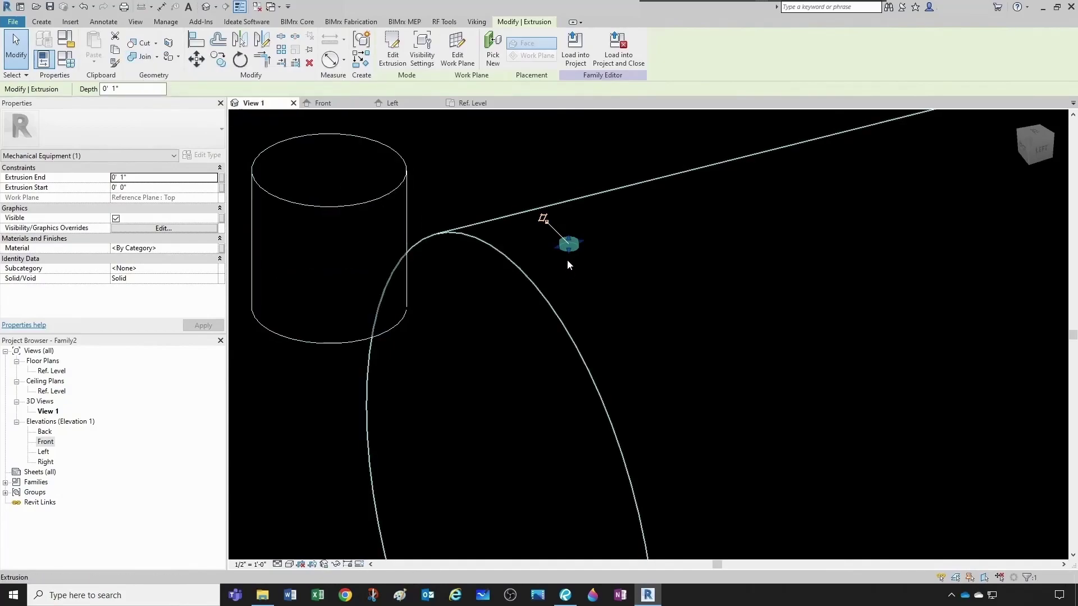
left_click(536, 261)
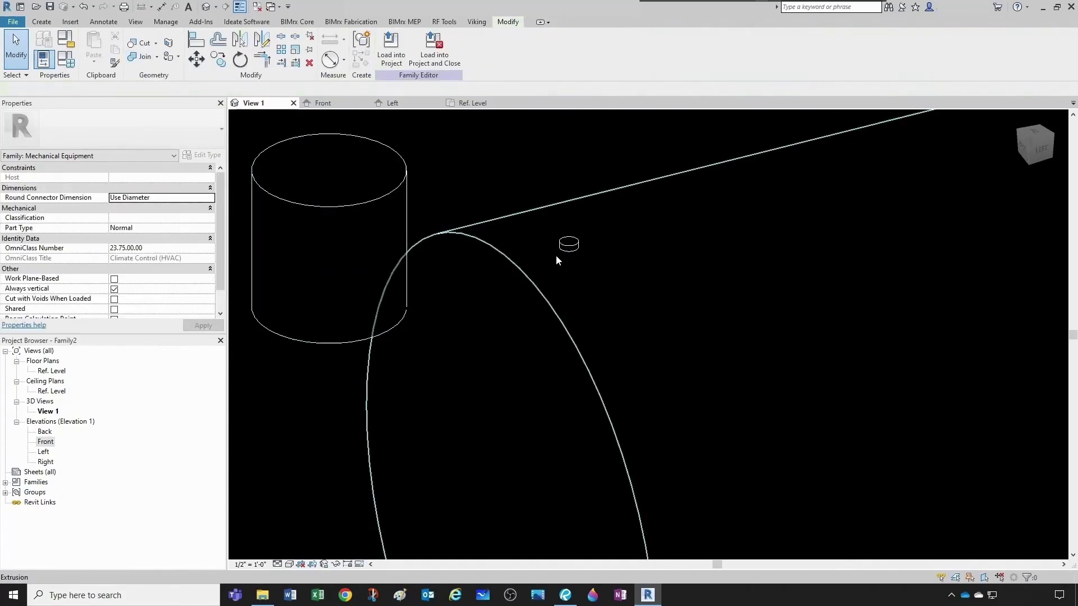
scroll(528, 283, "down", 5)
middle_click_drag(539, 258, 443, 224, "shift")
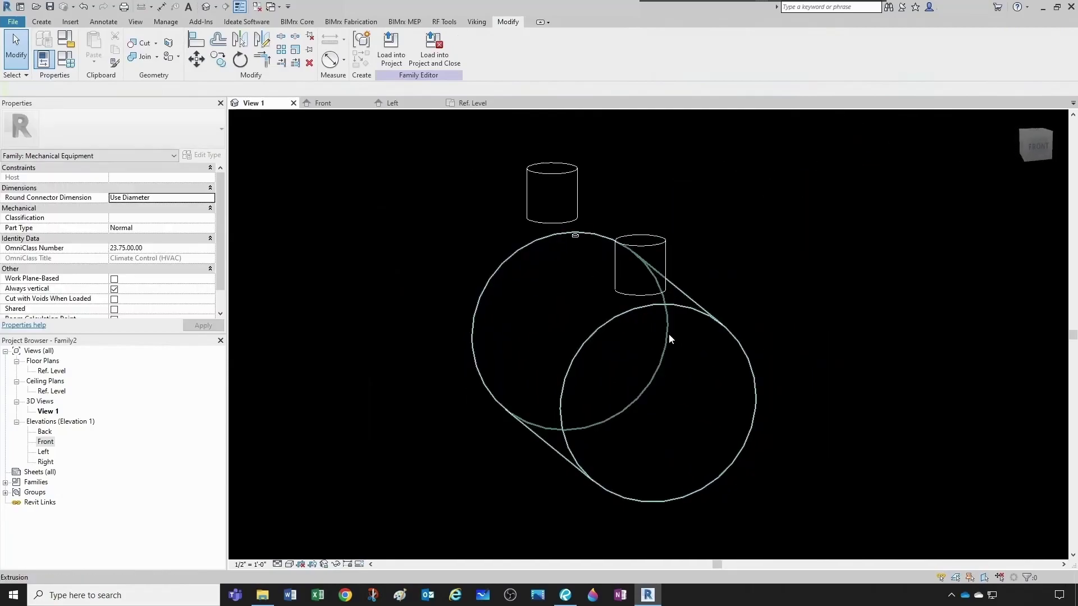
scroll(669, 333, "up", 3)
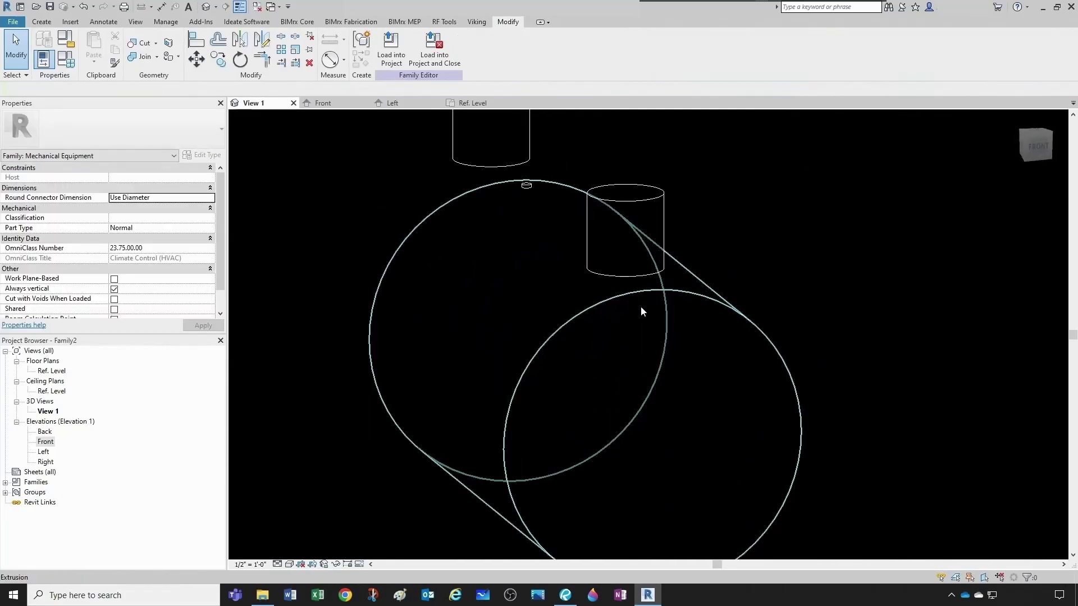
left_click(333, 104)
scroll(534, 306, "up", 2)
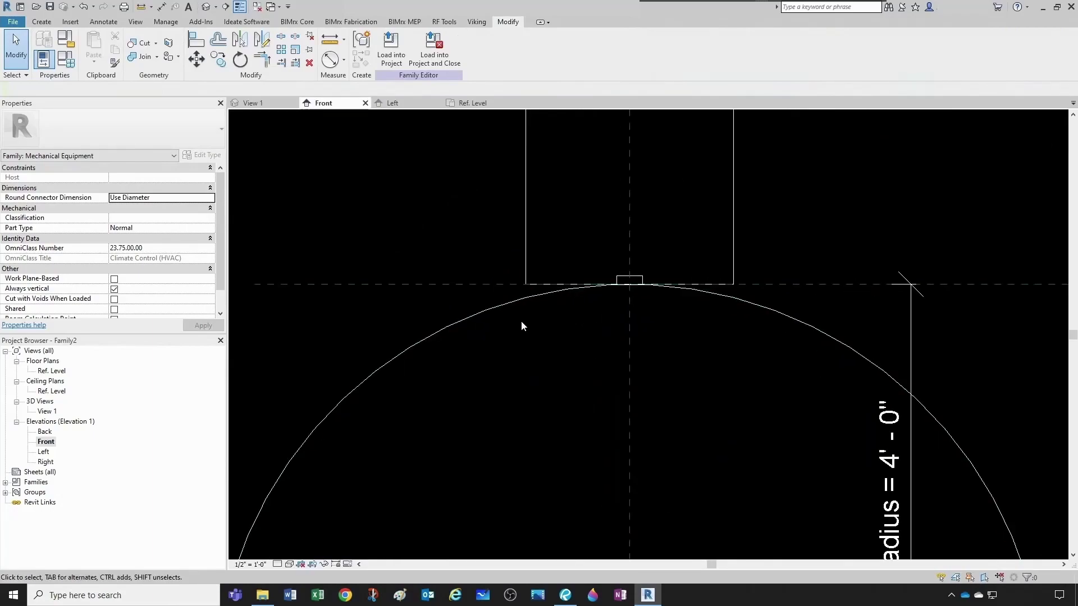
Display the 3D view in the Shaded visual style and dismiss the save reminder without saving.
left_click(253, 102)
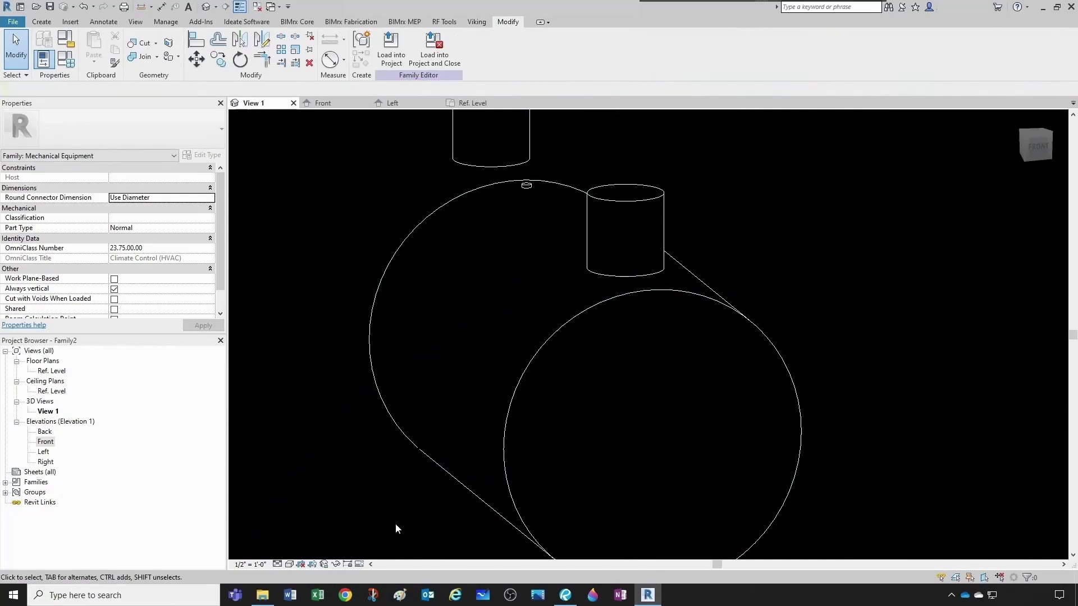
left_click(290, 564)
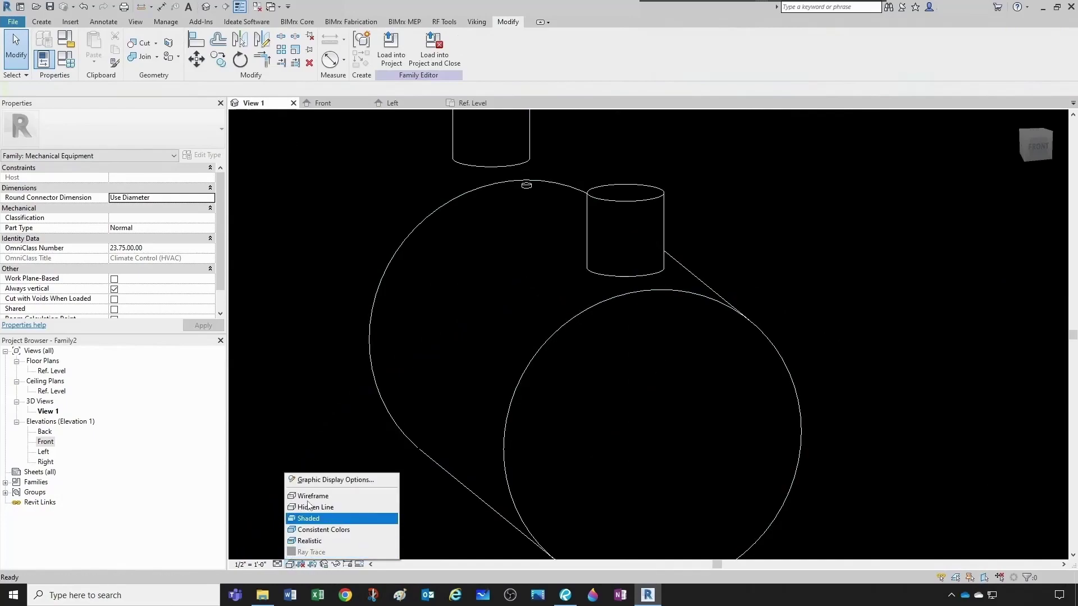
left_click(308, 519)
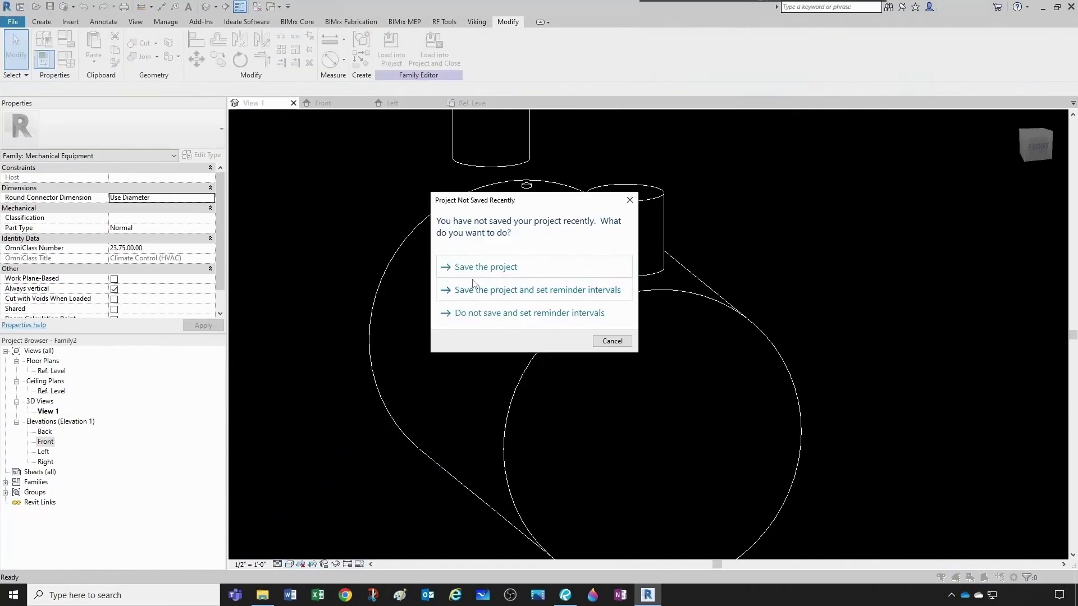
left_click(612, 341)
Set the Extrusion Start of the vertical cylinder above the tank's front end to -1'.
mouse_move(605, 331)
middle_mouse_down("shift")
mouse_move(580, 311)
mouse_move(713, 357)
mouse_move(786, 339)
mouse_move(790, 272)
mouse_move(816, 345)
mouse_move(722, 238)
mouse_move(691, 234)
mouse_move(675, 197)
middle_mouse_up("shift")
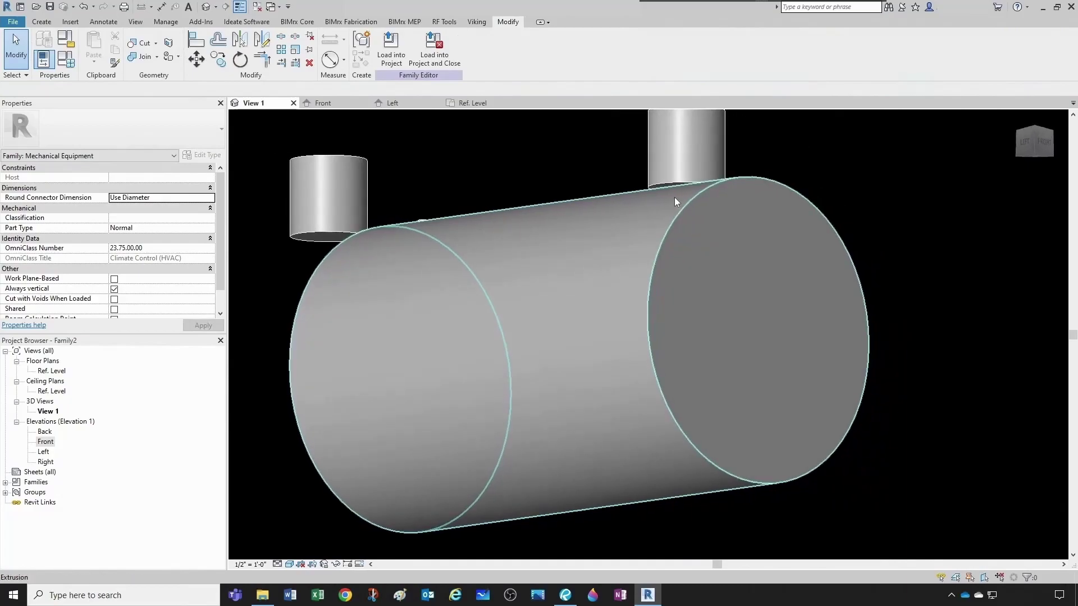
scroll(675, 196, "up", 3)
scroll(682, 231, "down", 5)
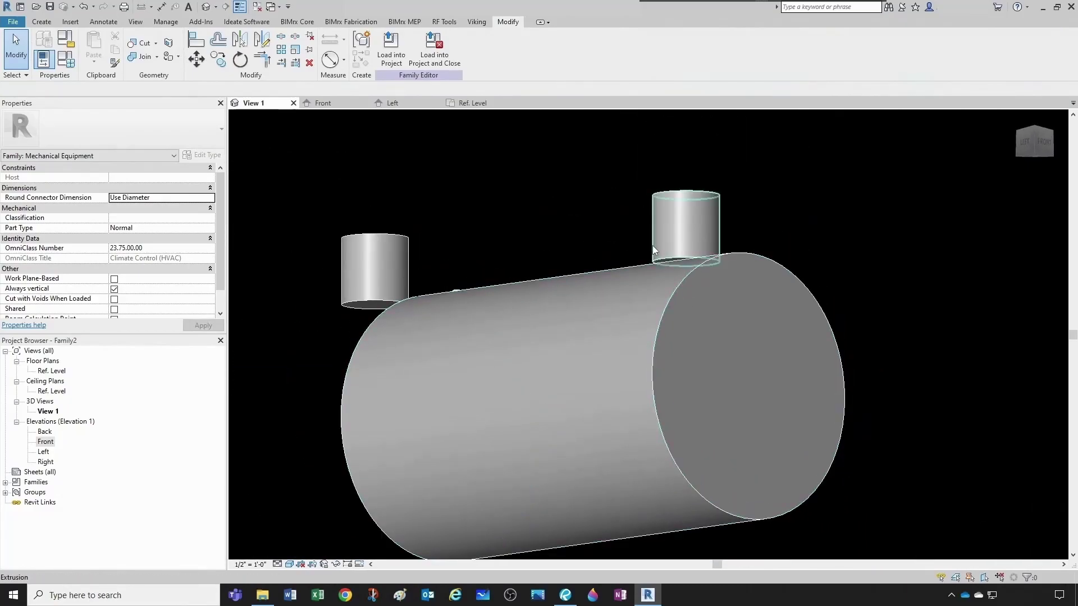
left_click(653, 246)
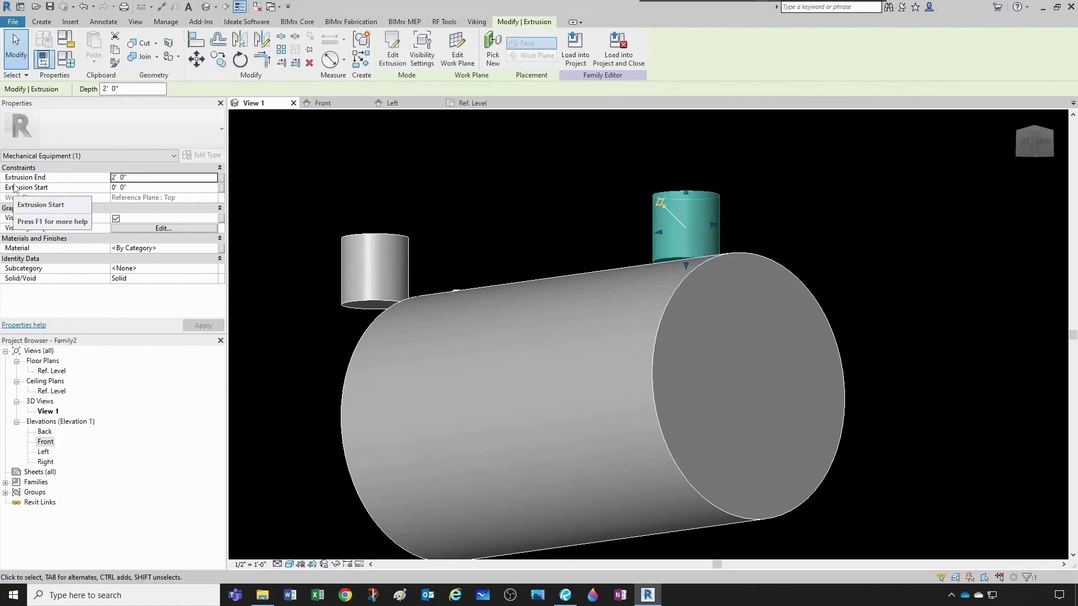
left_click(109, 188)
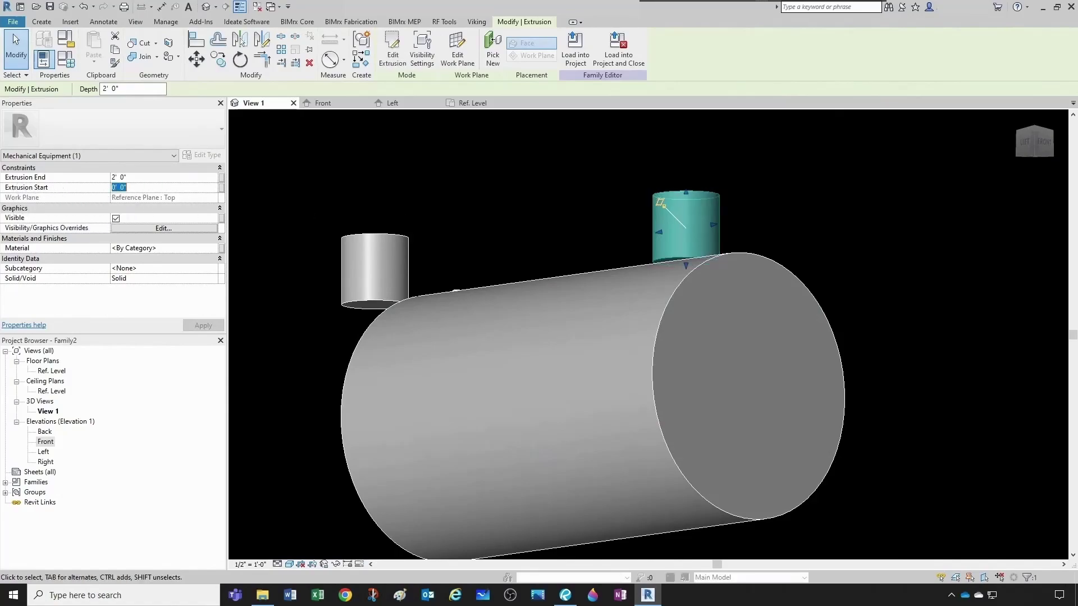
type("-1")
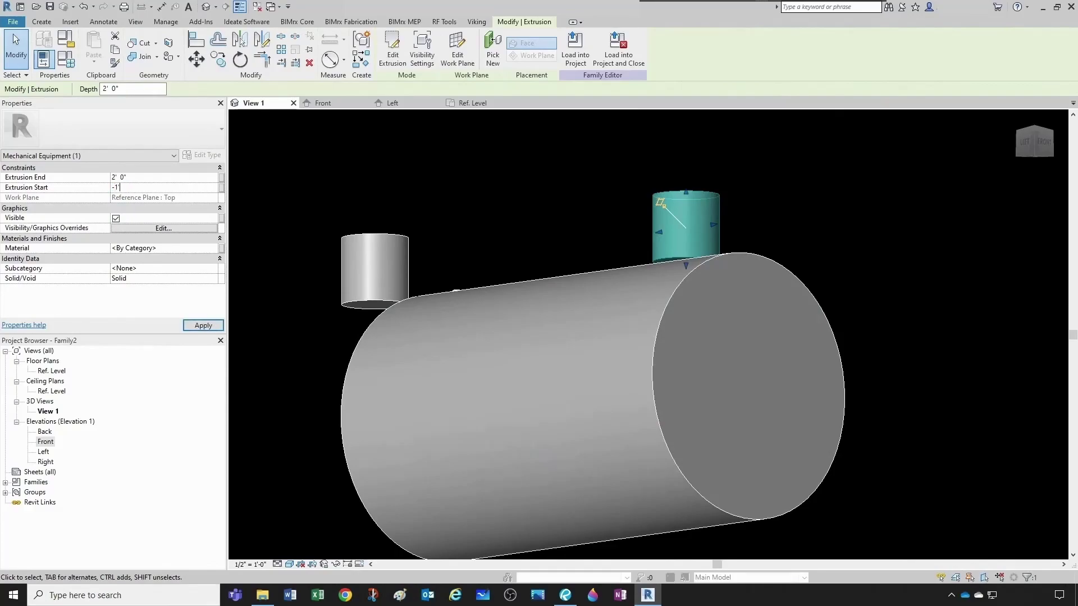
left_click(447, 195)
Set the Inlet Diameter of the 1,000 Gal Slim family type to 4".
middle_click_drag(650, 286, 654, 361, "shift")
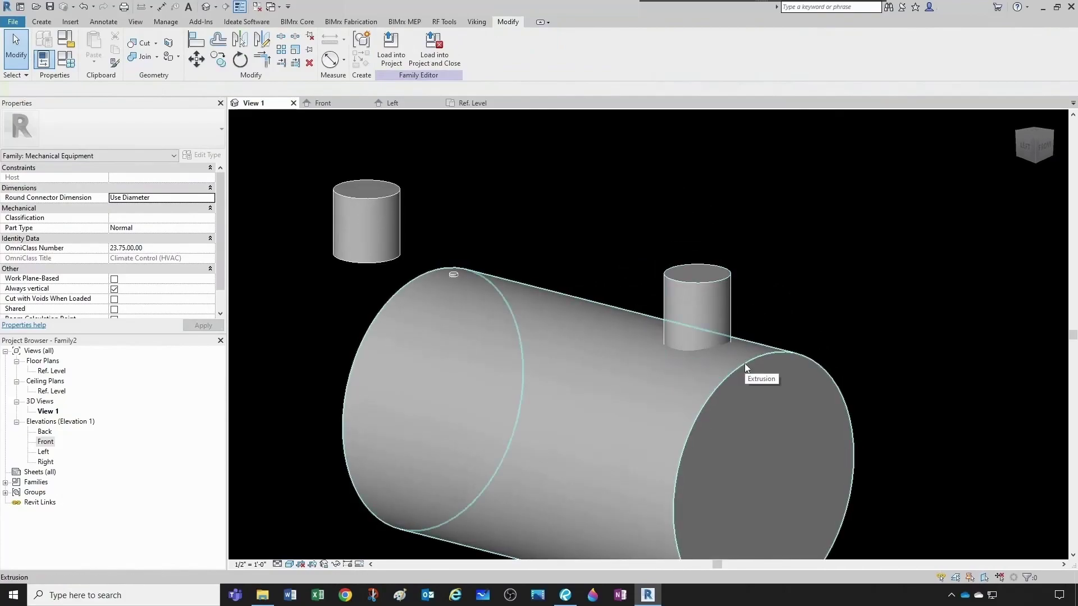
middle_click_drag(619, 339, 748, 402, "shift")
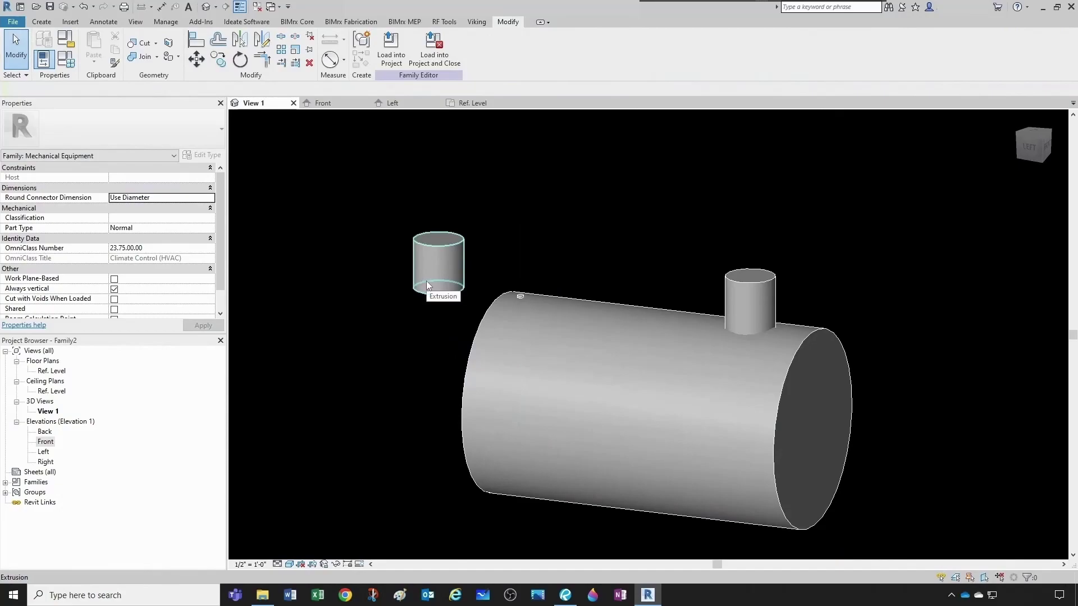
scroll(523, 277, "up", 5)
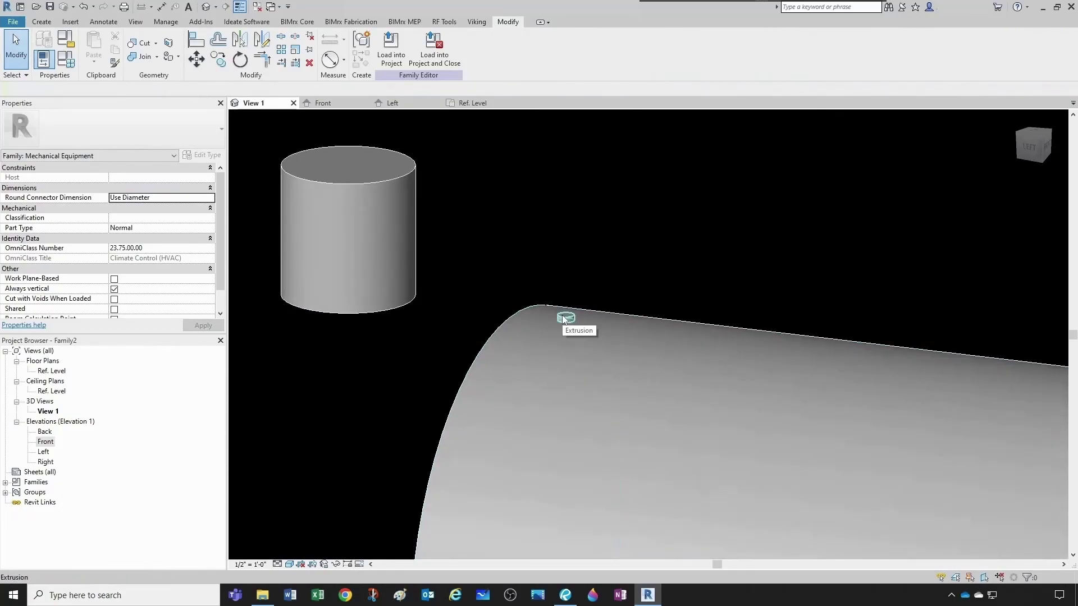
scroll(377, 274, "down", 5)
middle_click_drag(301, 271, 459, 338, "shift")
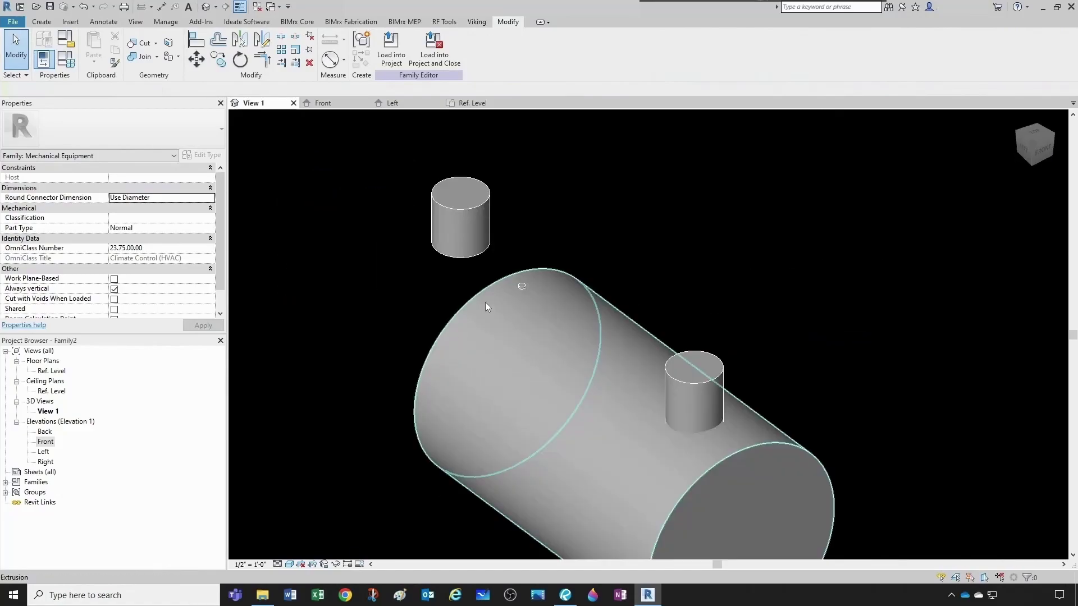
left_click(66, 59)
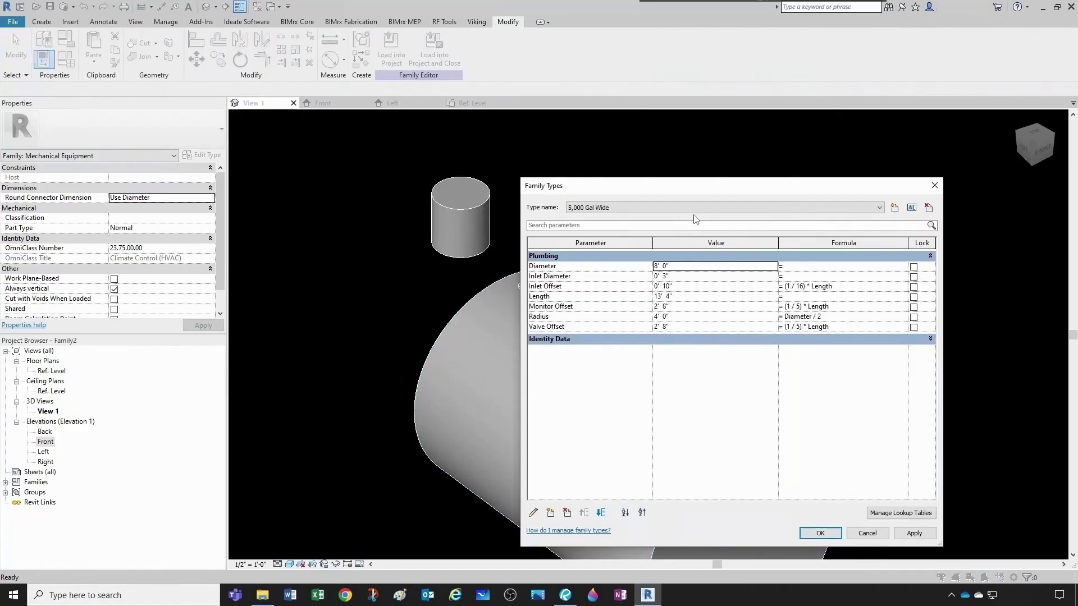
left_click(688, 208)
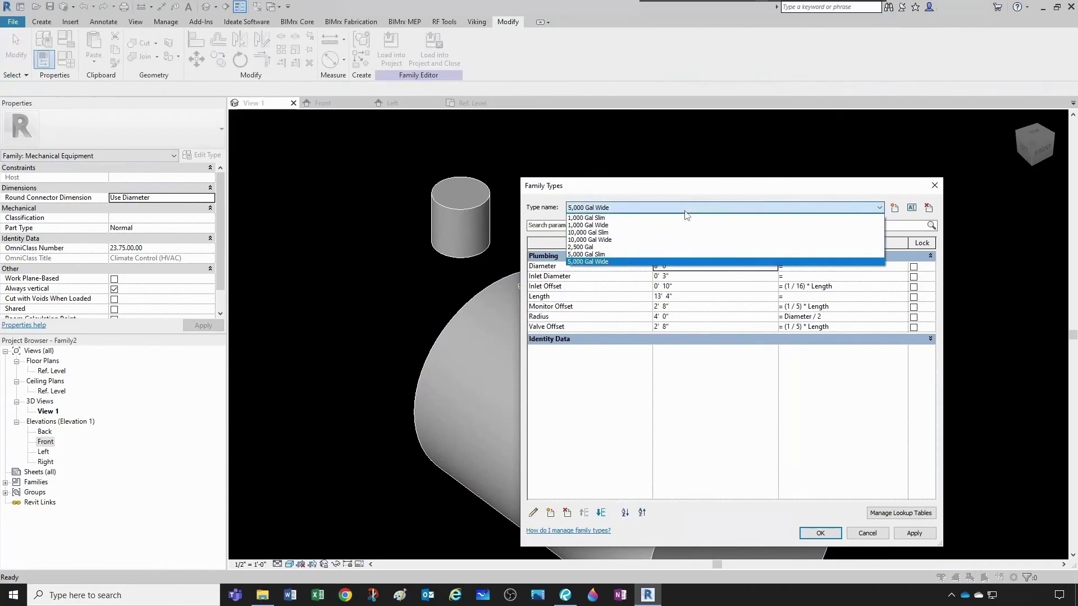
left_click(621, 221)
left_click(678, 277)
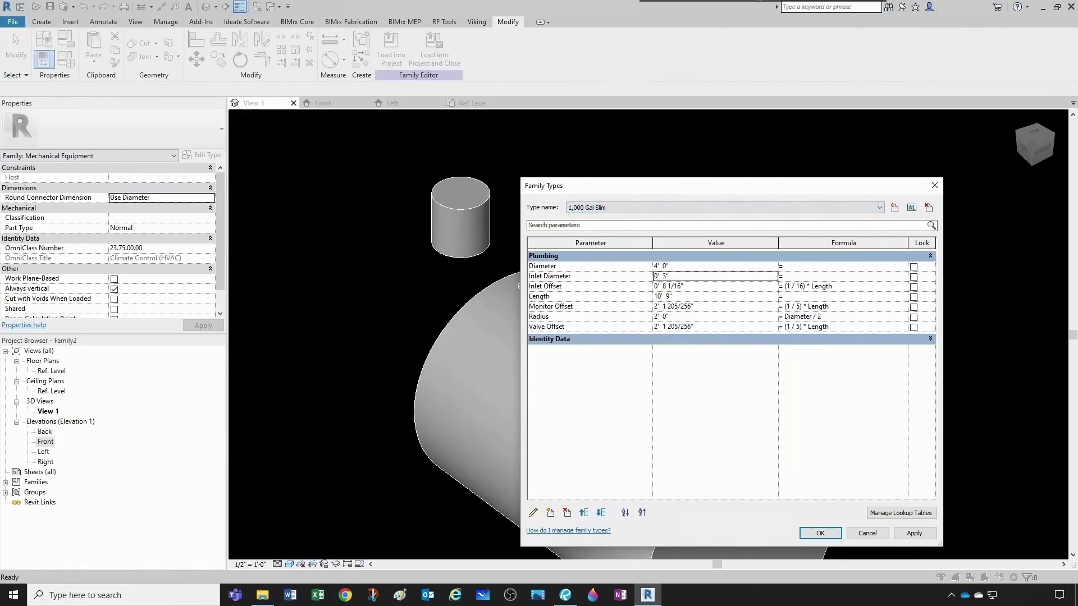
type("4")
left_click(653, 277)
Review the Inlet Diameter in the other family types, from 1,000 Gal Wide through the 10,000 Gal types to 5,000 Gal Slim.
left_click(646, 207)
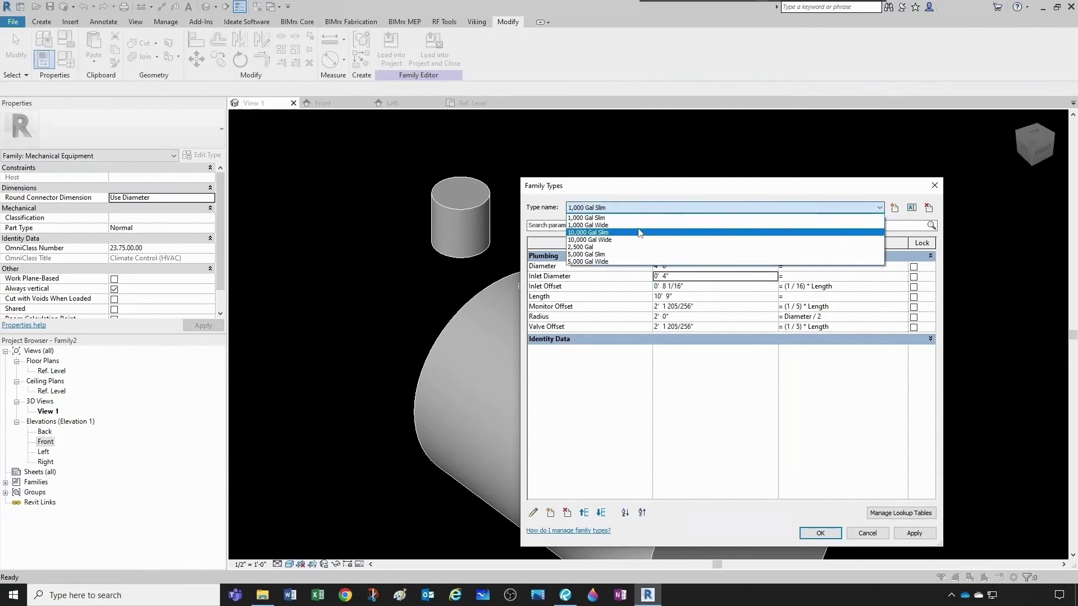
left_click(640, 225)
left_click(645, 207)
left_click(640, 235)
left_click(646, 208)
left_click(640, 240)
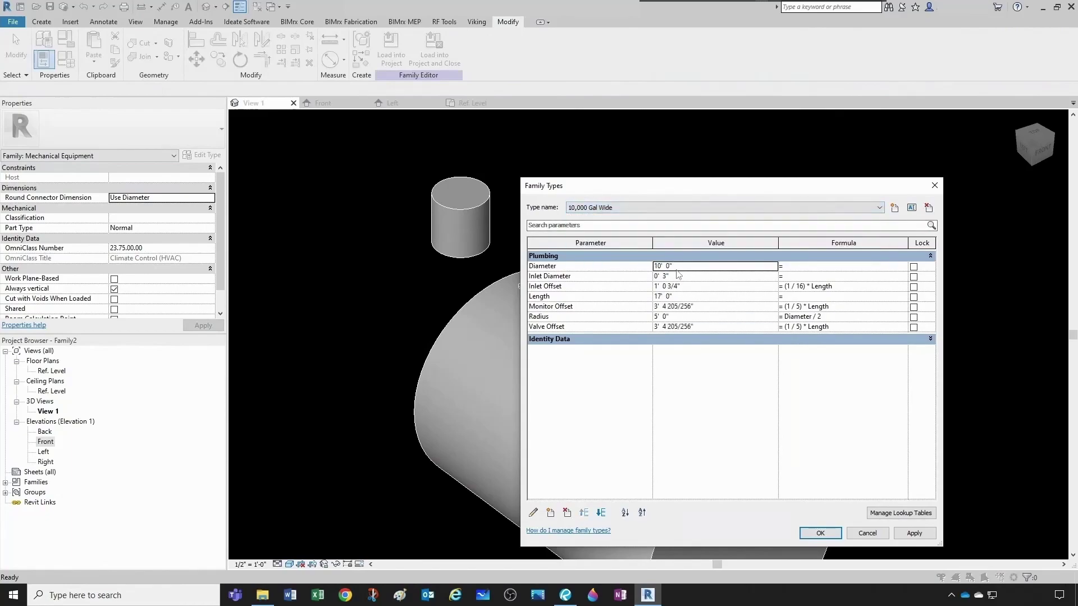
left_click(645, 208)
left_click(643, 249)
left_click(646, 208)
left_click(640, 254)
left_click(646, 208)
left_click(640, 255)
Set the Inlet Diameter of the 5,000 Gal Wide family type to 4" and apply the family types.
left_click(646, 208)
left_click(640, 251)
left_click(673, 276)
type("4\"")
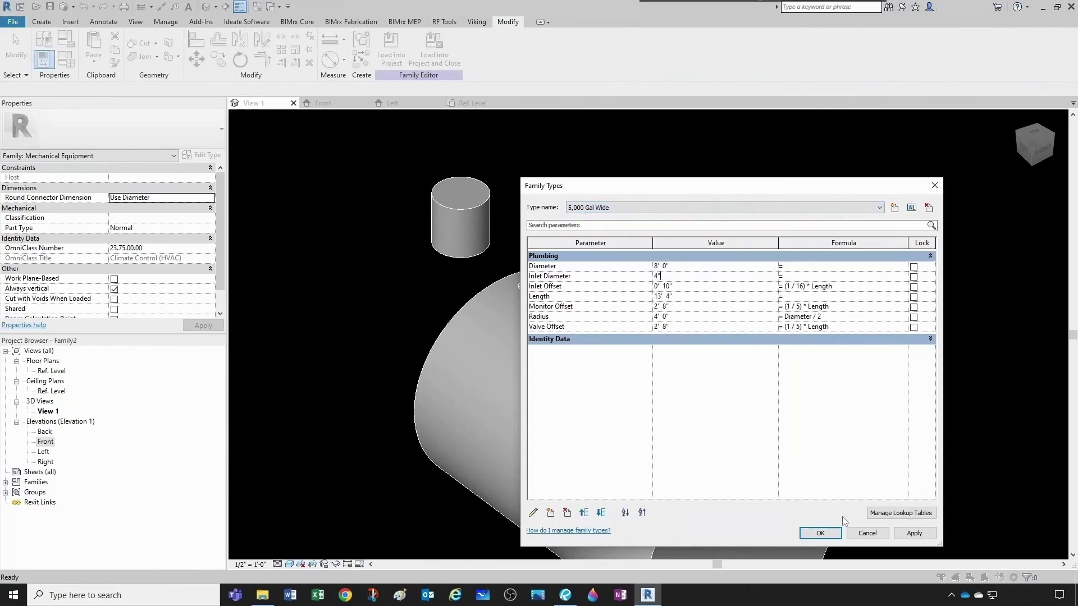
left_click(819, 533)
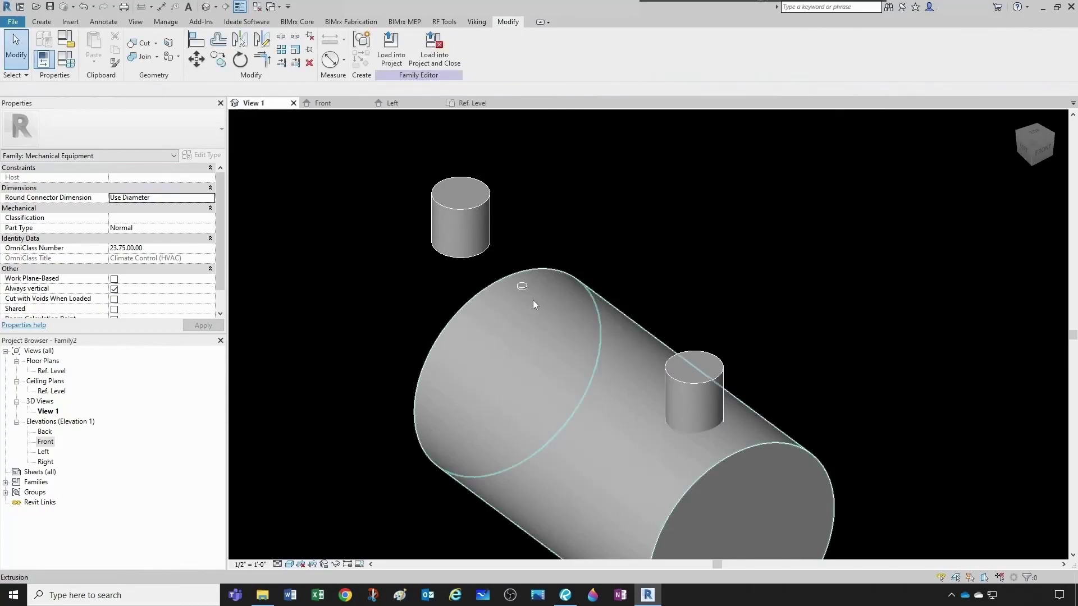
Place a Hydronic Supply pipe connector on the top face of the small inlet extrusion and end the placement.
scroll(495, 304, "up", 3)
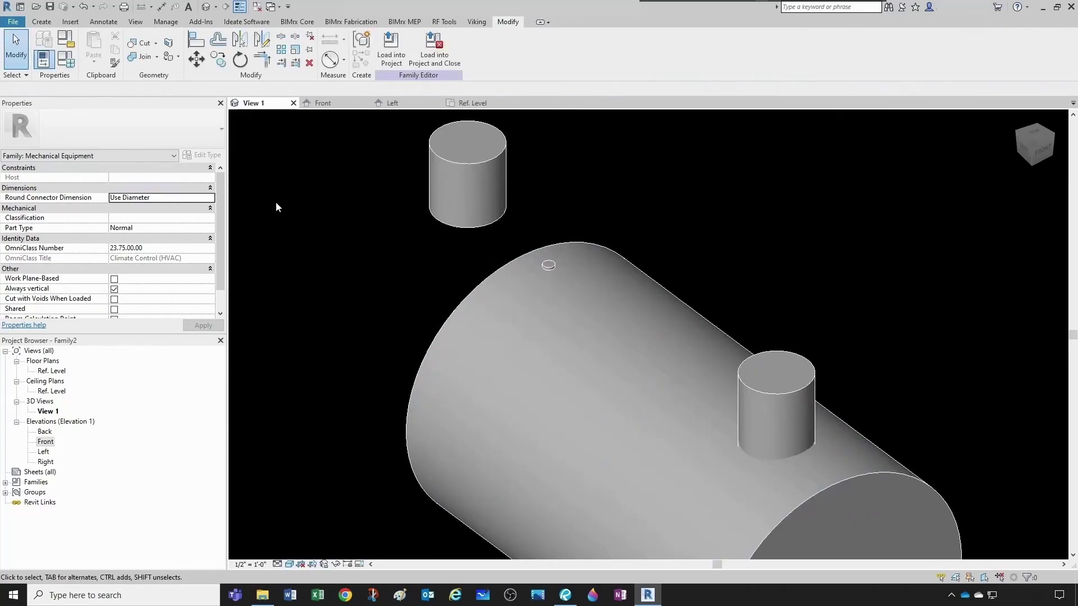
left_click(44, 22)
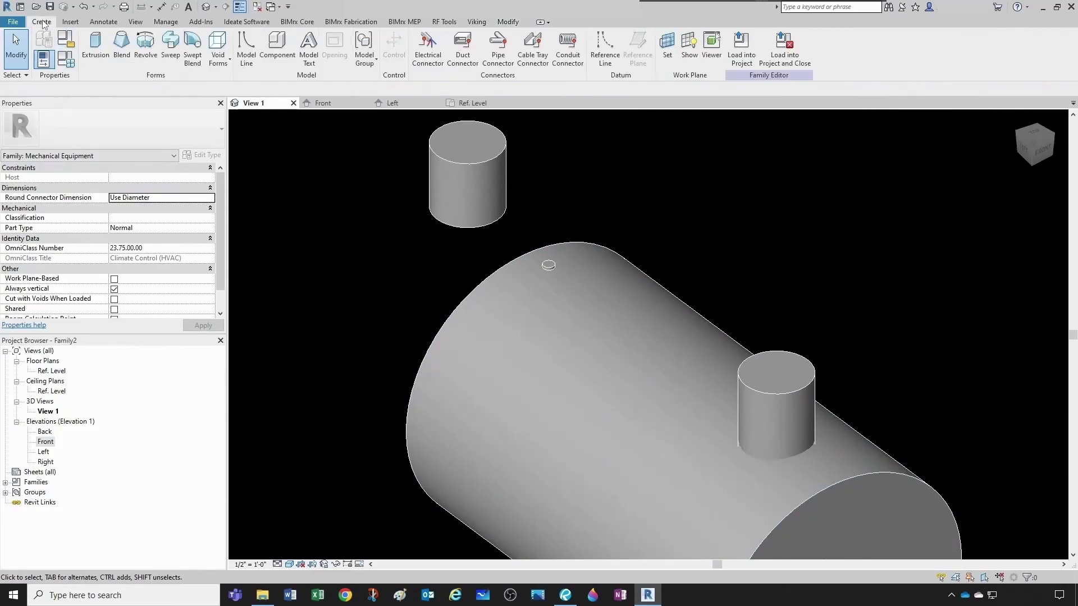
left_click(497, 50)
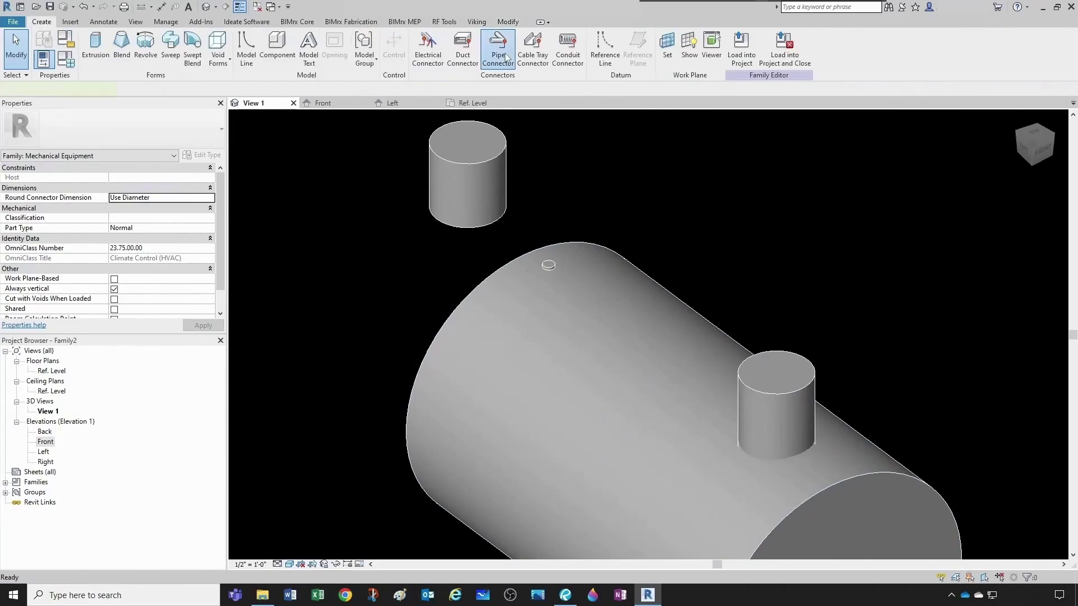
scroll(548, 237, "up", 2)
scroll(548, 237, "up", 1)
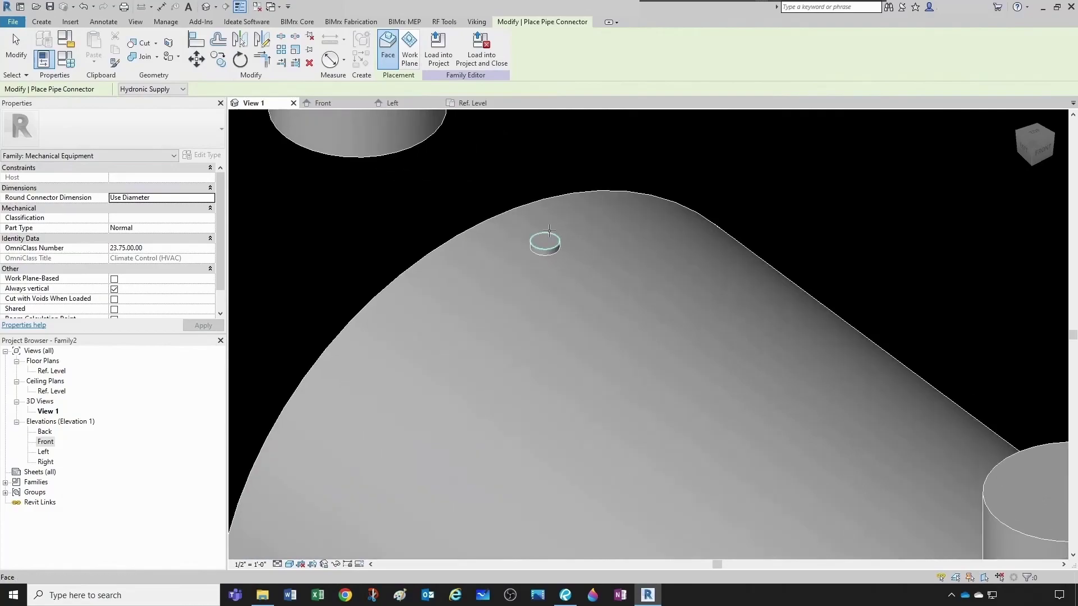
left_click(545, 240)
scroll(543, 241, "down", 1)
key("Escape")
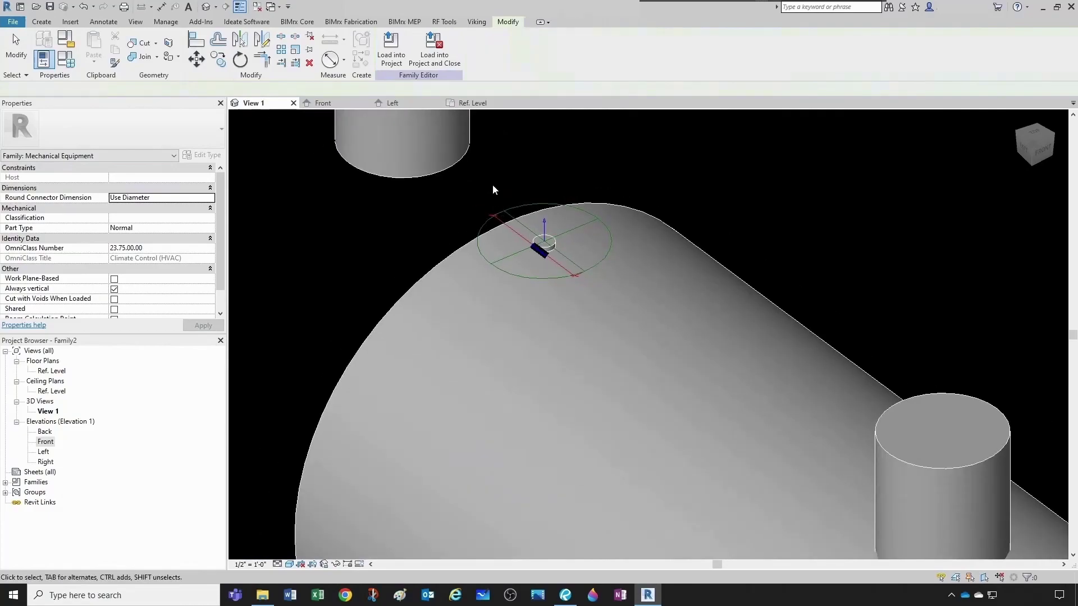
Try a fixed Diameter of 4" on the new pipe connector and undo the change.
left_click(510, 212)
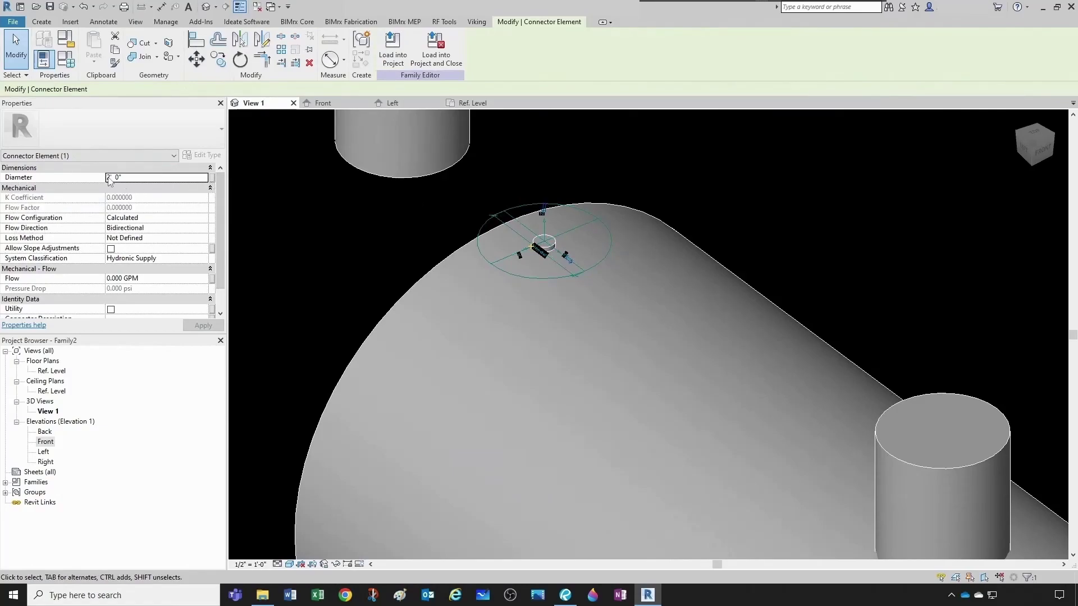
left_click(135, 179)
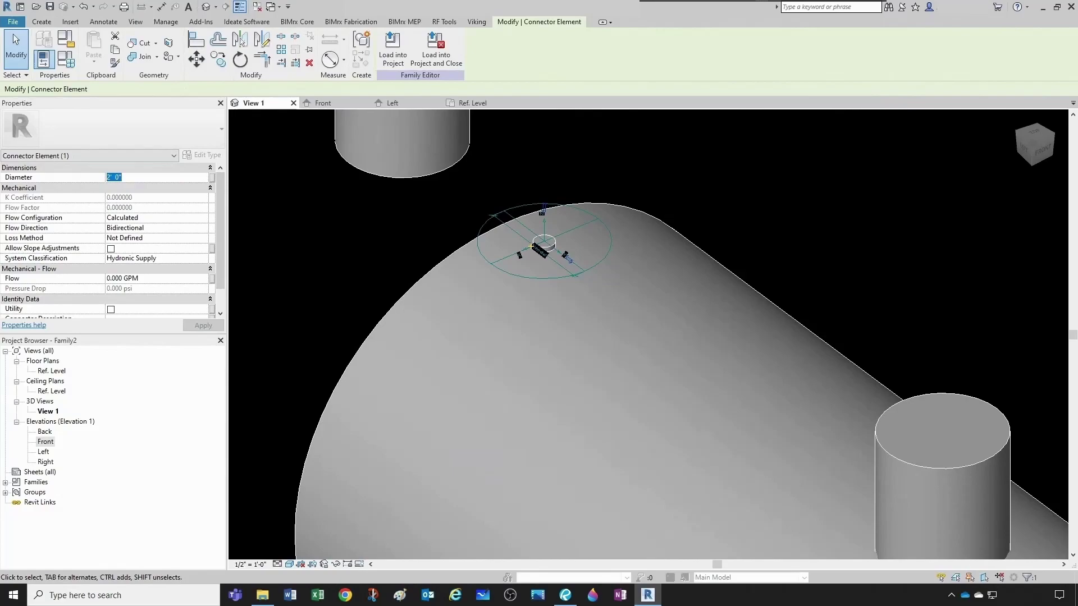
type("4")
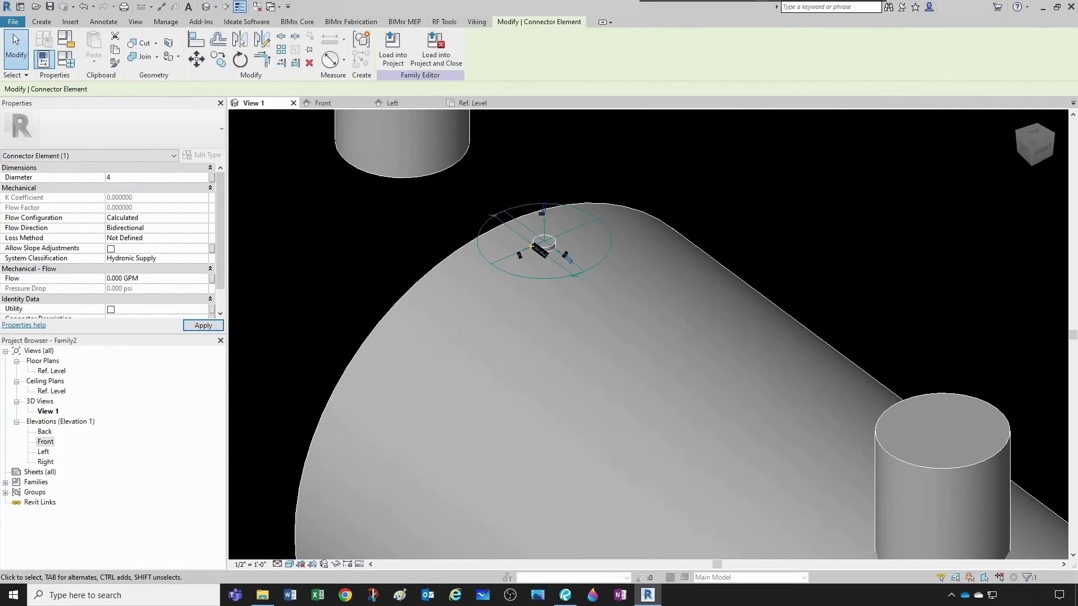
left_click(464, 238)
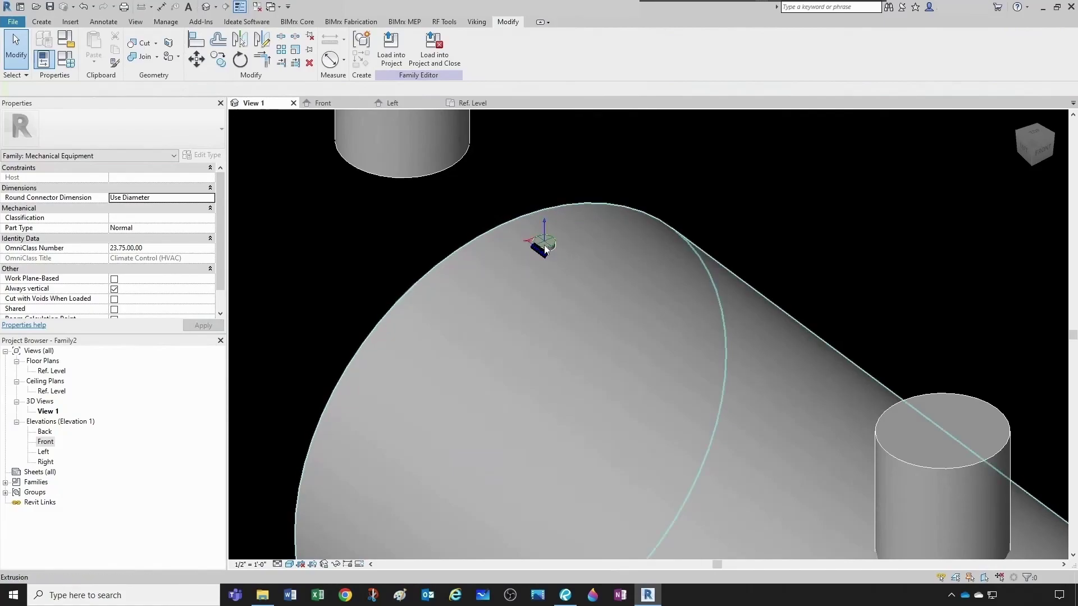
left_click(83, 6)
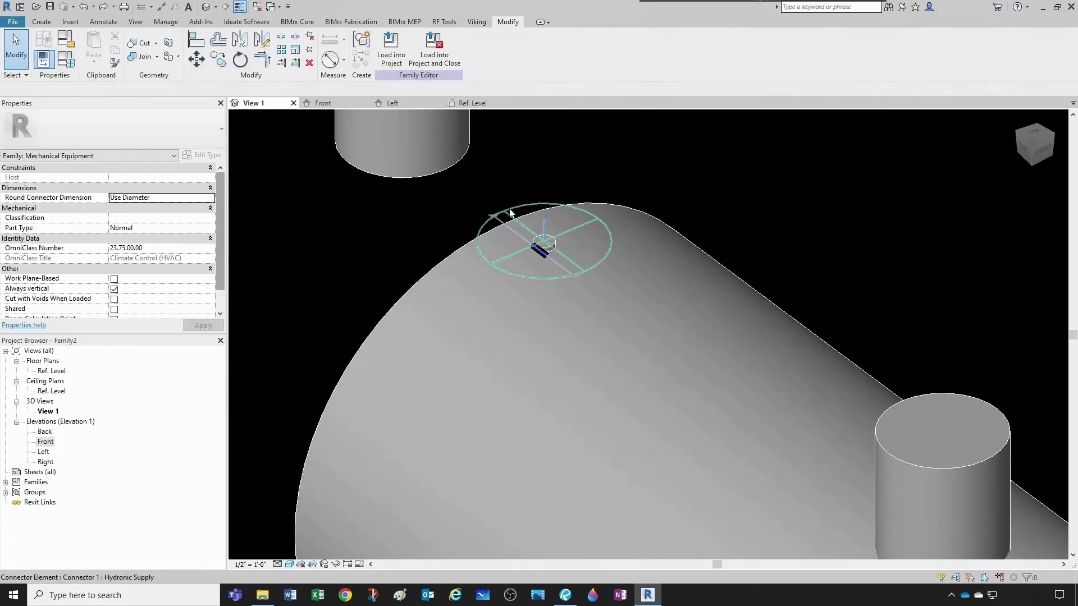
Associate the pipe connector's Diameter with the Inlet Diameter family parameter.
left_click(540, 248)
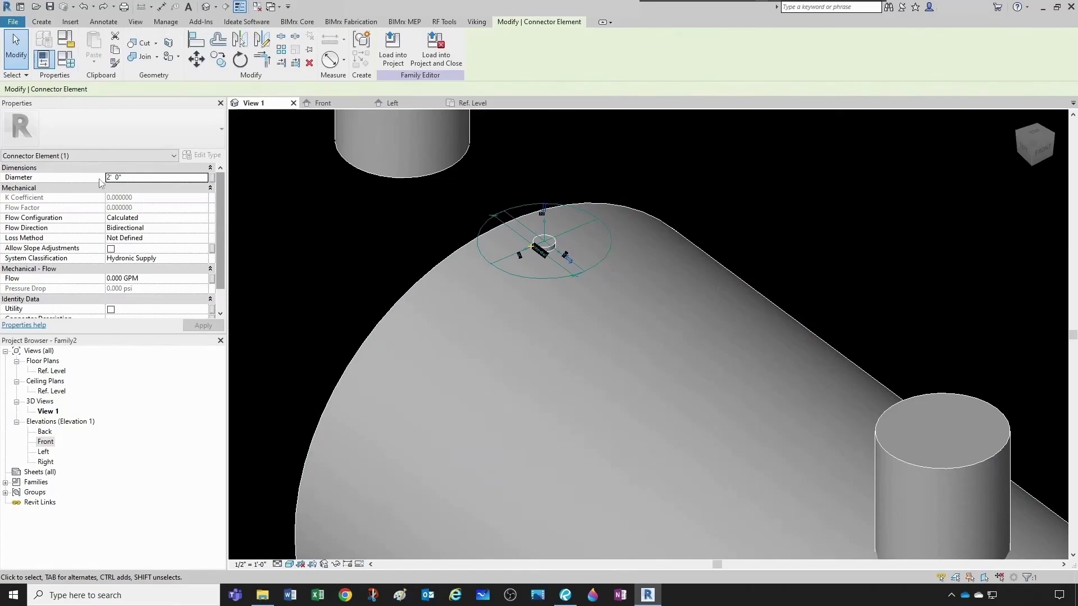
left_click(212, 178)
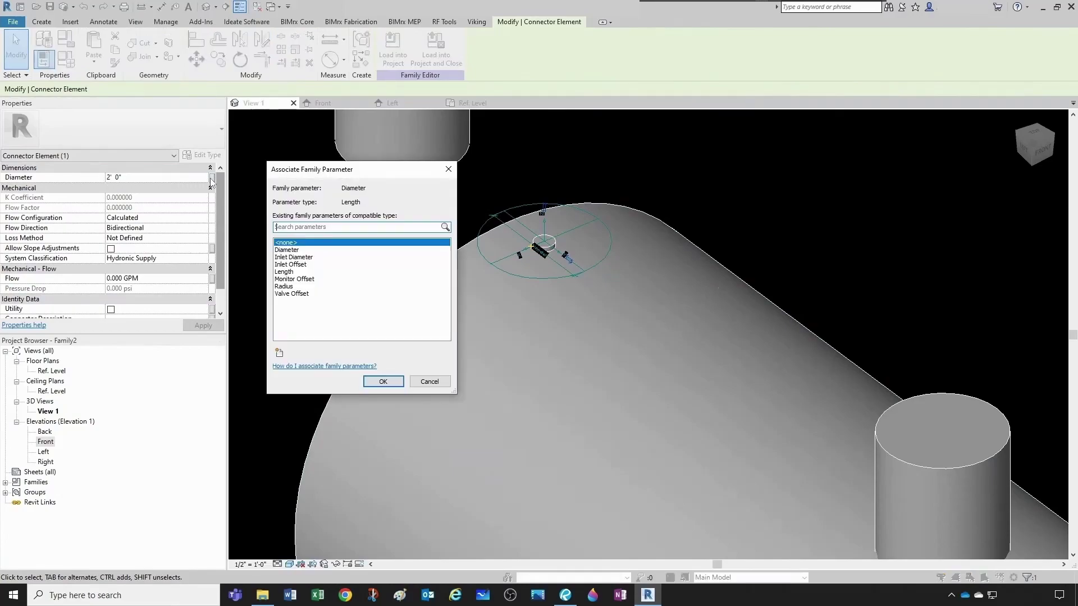
left_click(292, 250)
left_click(298, 257)
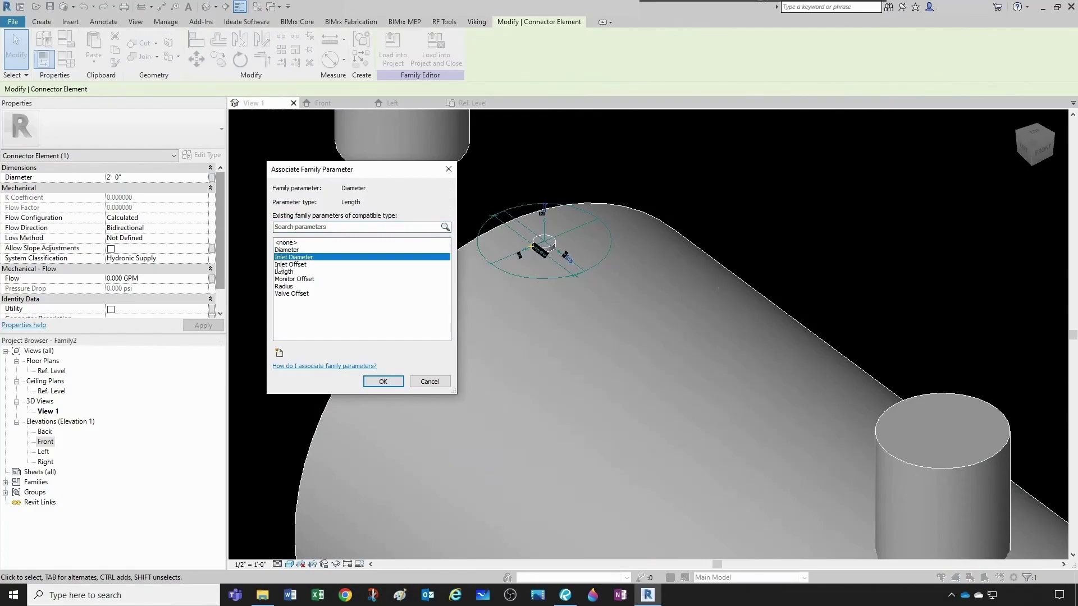
left_click(384, 382)
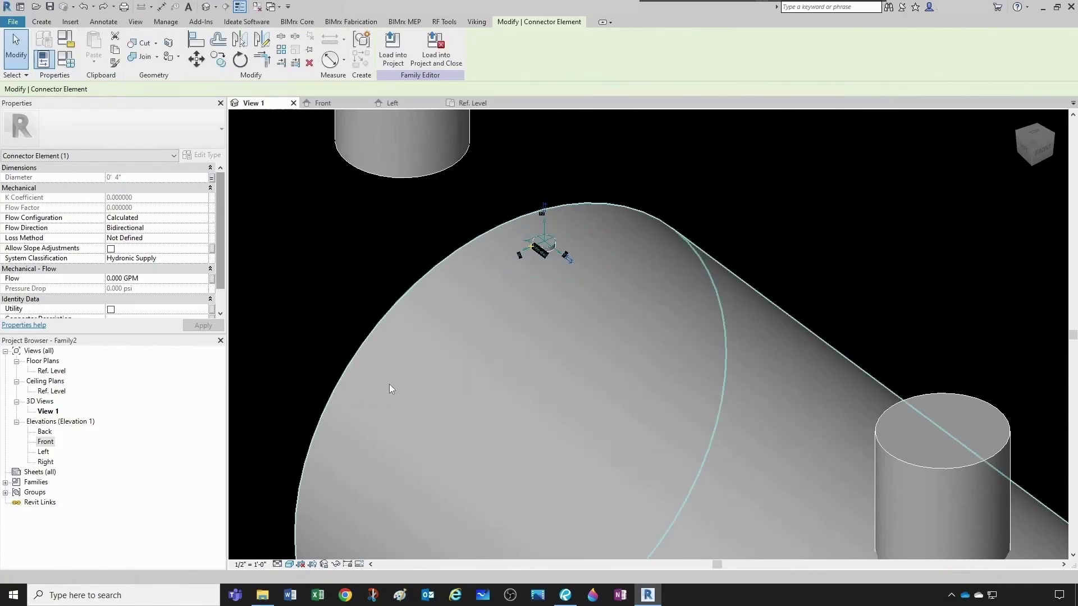
key("Escape")
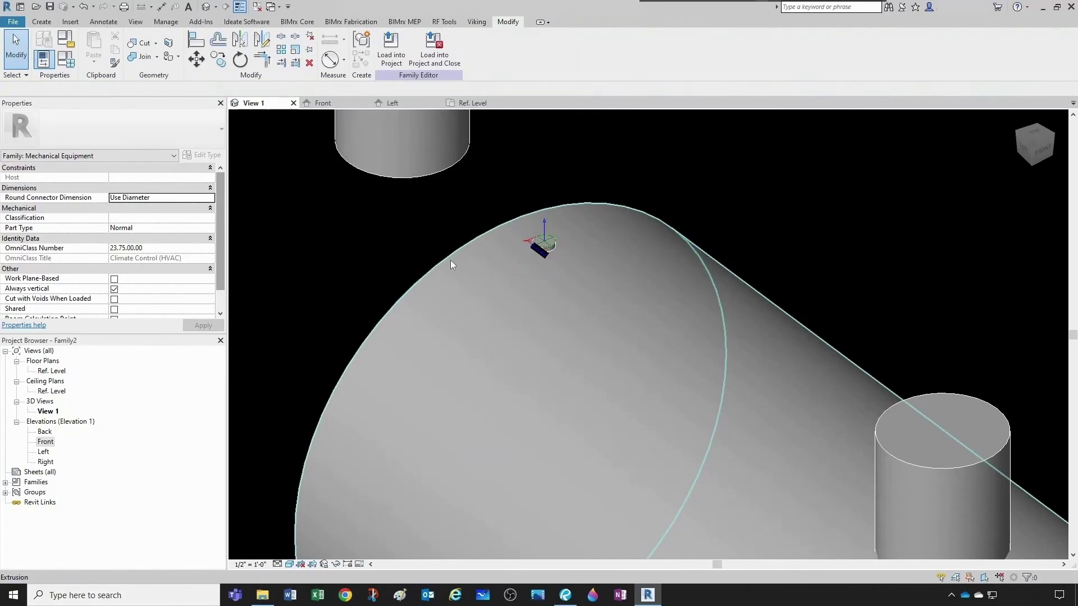
Rename the Diameter family parameter to Tank Diameter.
left_click(65, 58)
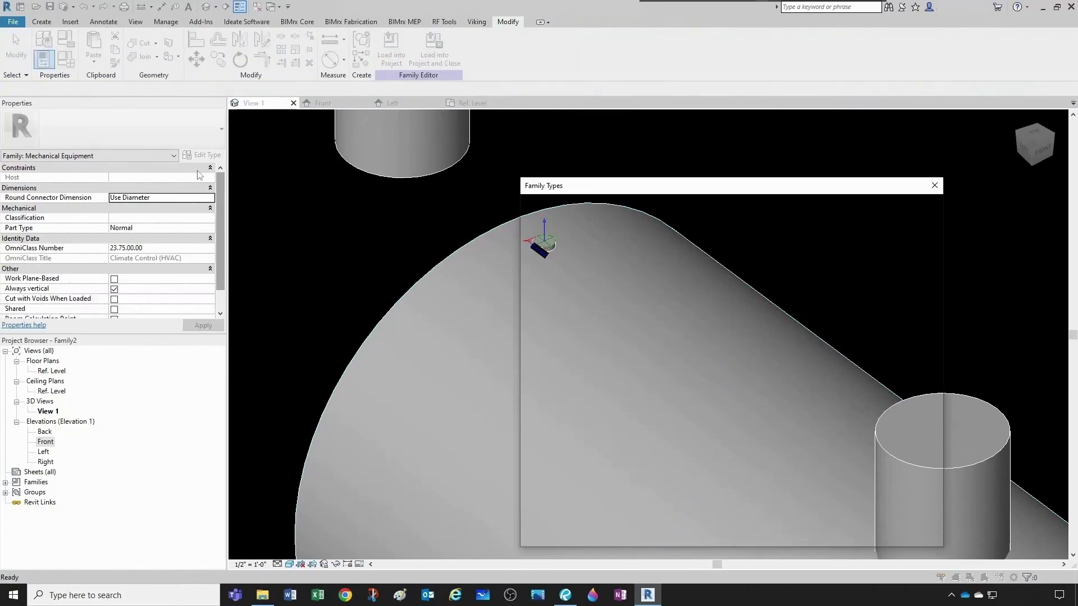
left_click(537, 266)
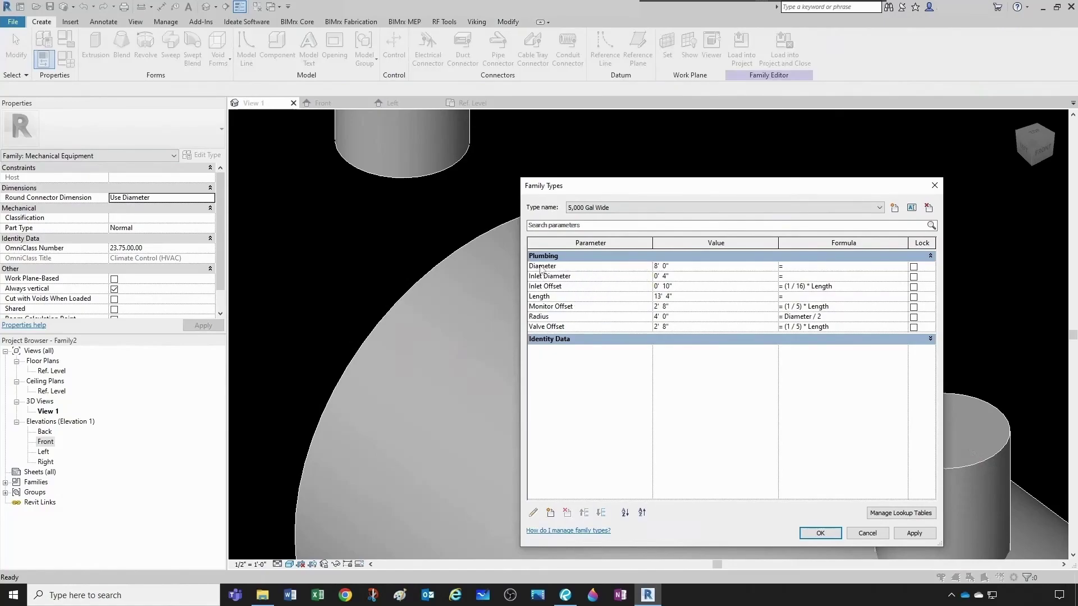
left_click(534, 512)
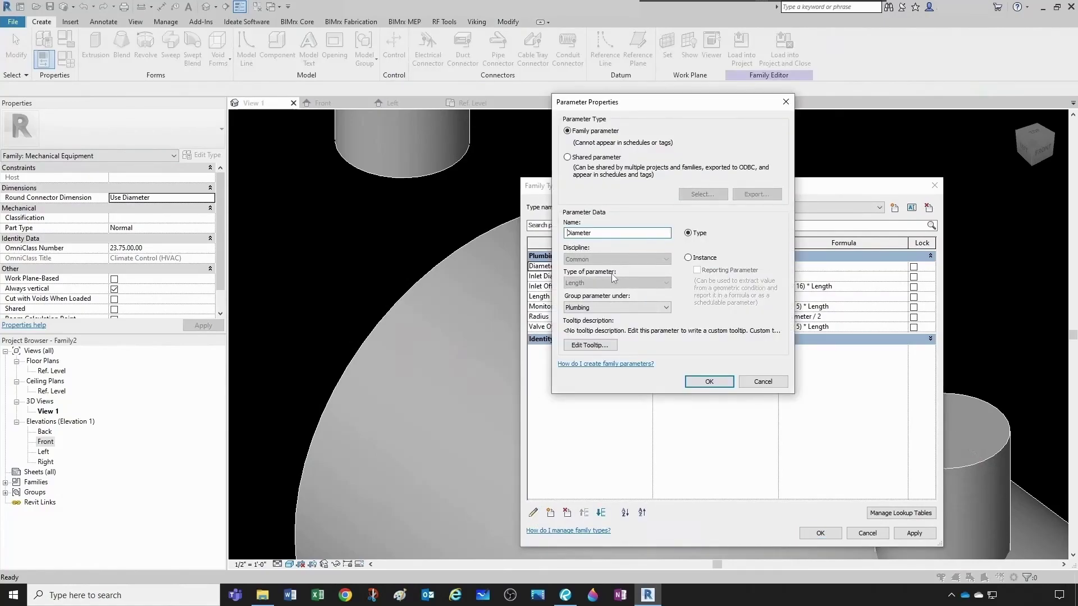
type("Tank")
left_click(703, 382)
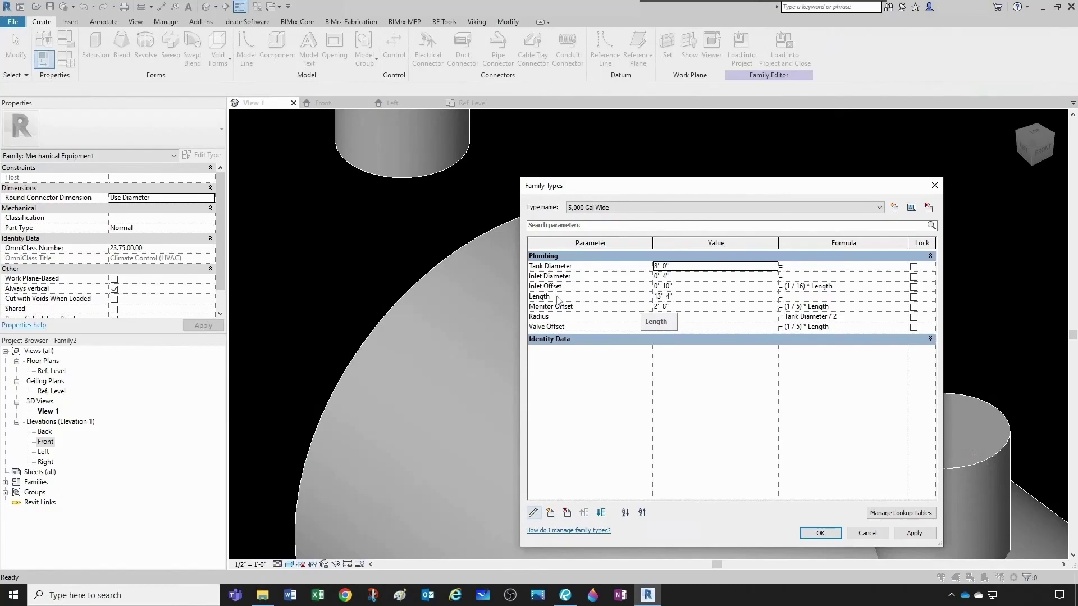
Rename the Length family parameter to Tank Length.
left_click(538, 297)
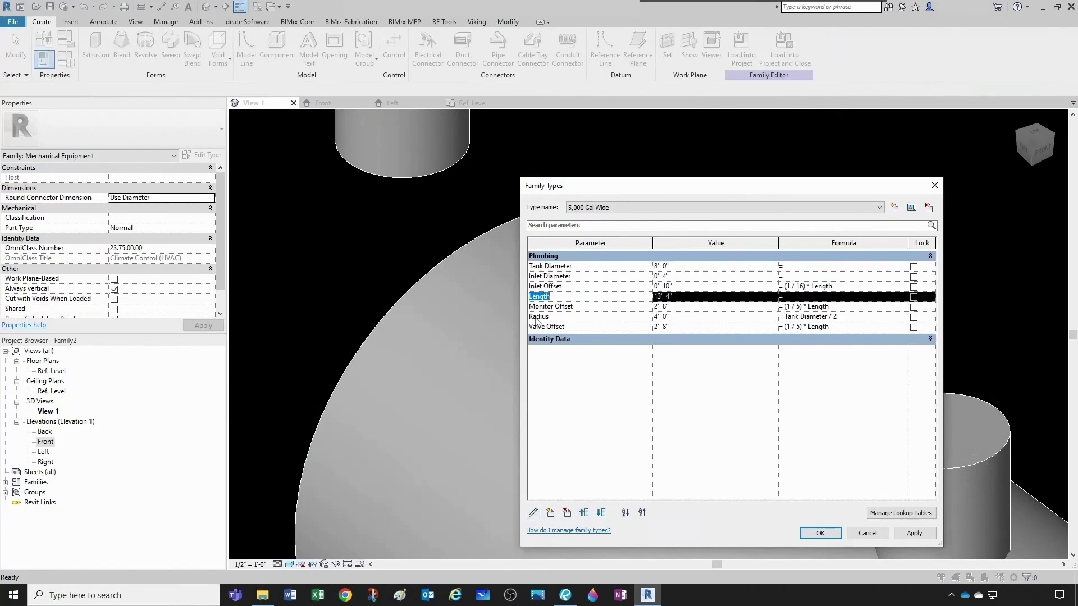
left_click(533, 513)
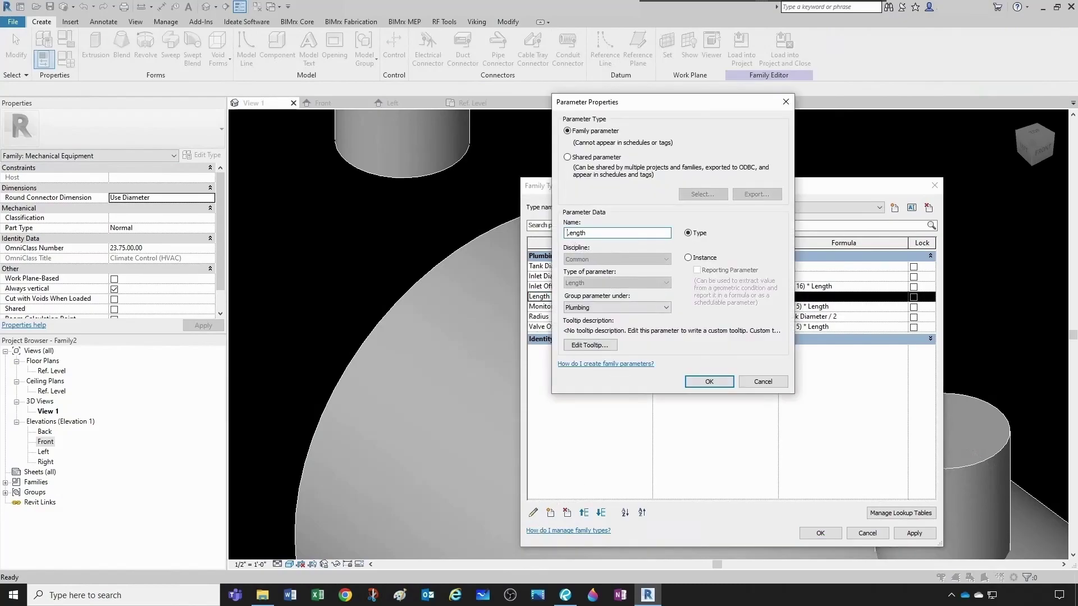
type("Tank")
left_click(695, 382)
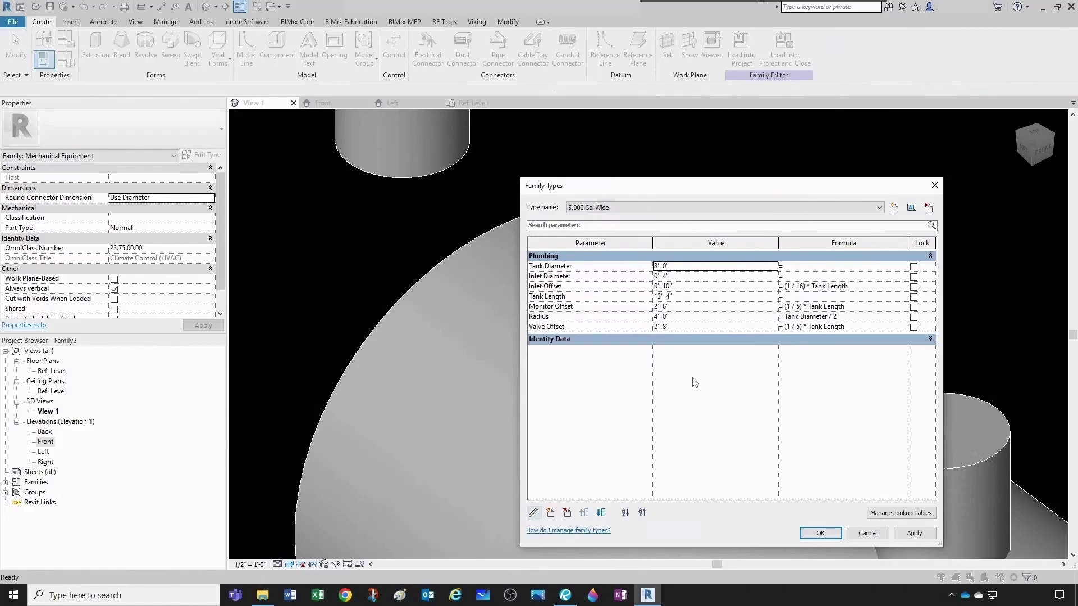
Rename the Radius family parameter to Tank Radius.
left_click(533, 318)
left_click(533, 512)
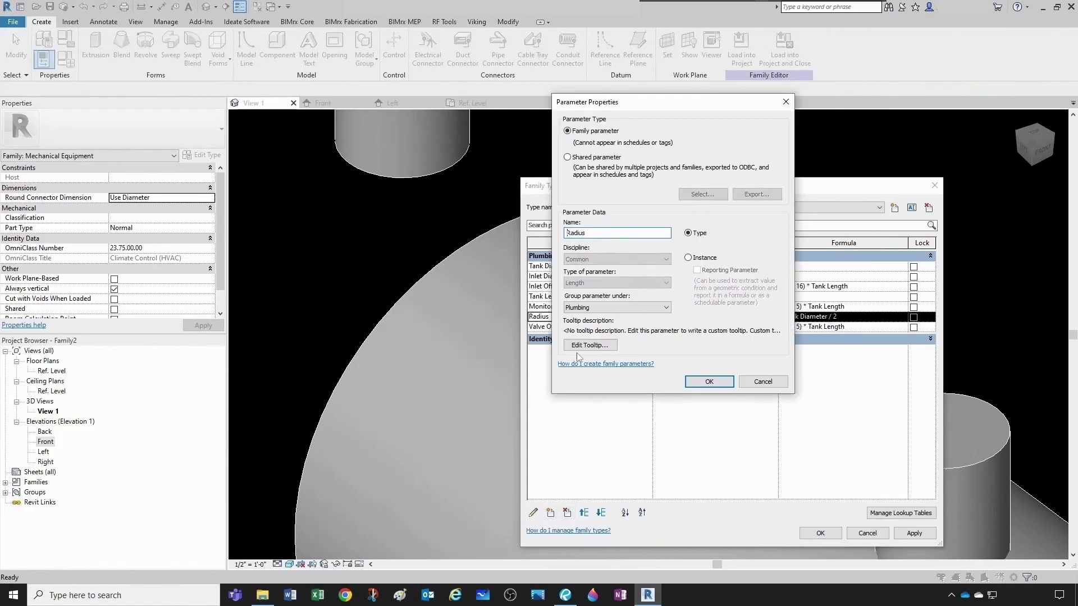
type("Tank")
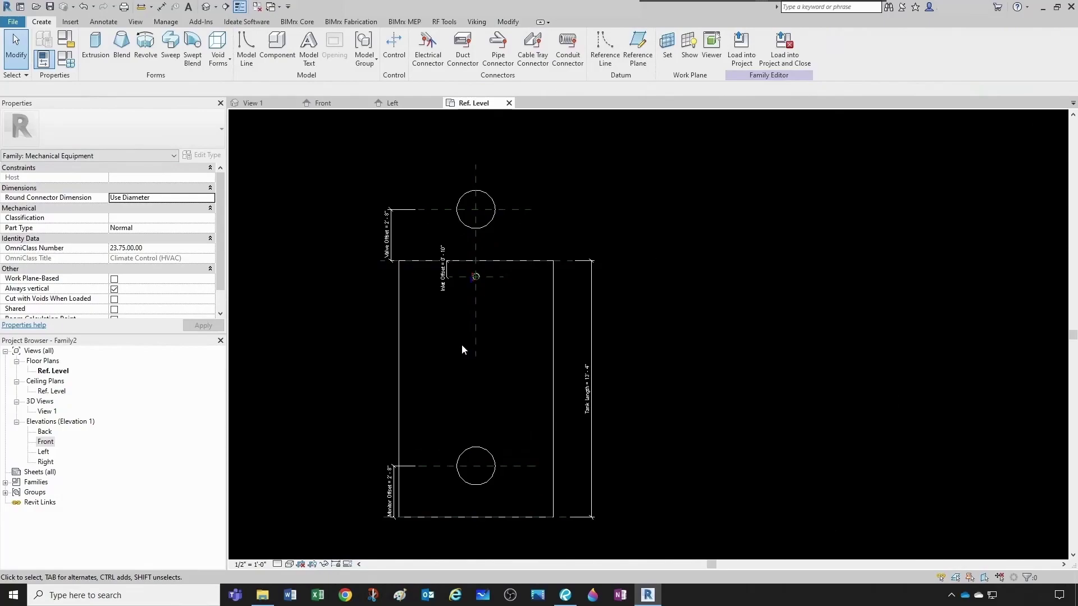
Examine the vent locations in the underground and aboveground designs of the HT-1154 wastewater tank sizing guide.
middle_click_drag(461, 345, 467, 339)
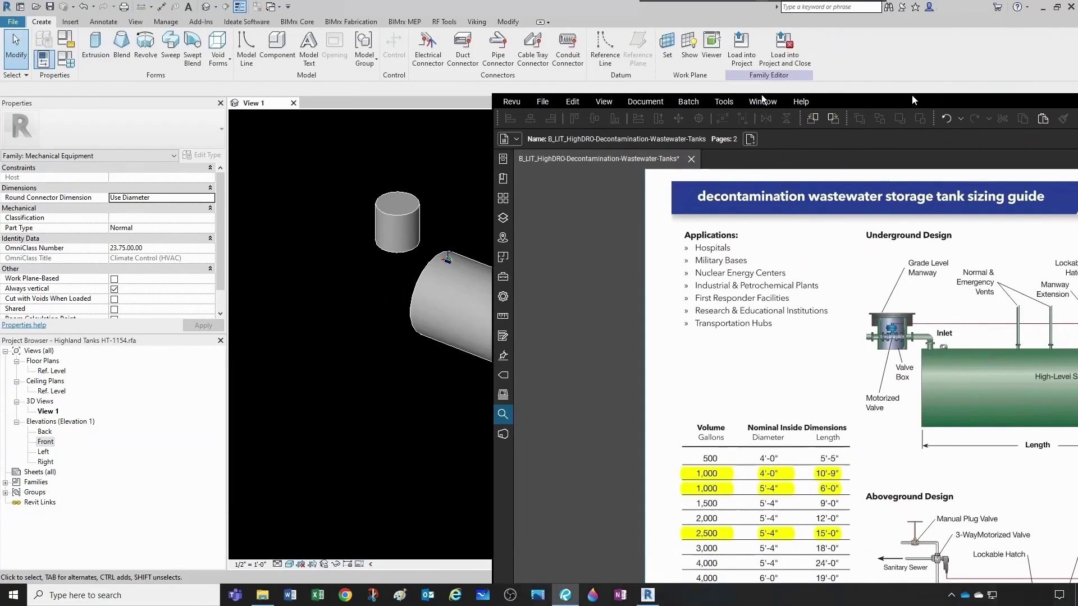
left_click_drag(911, 94, 689, 92)
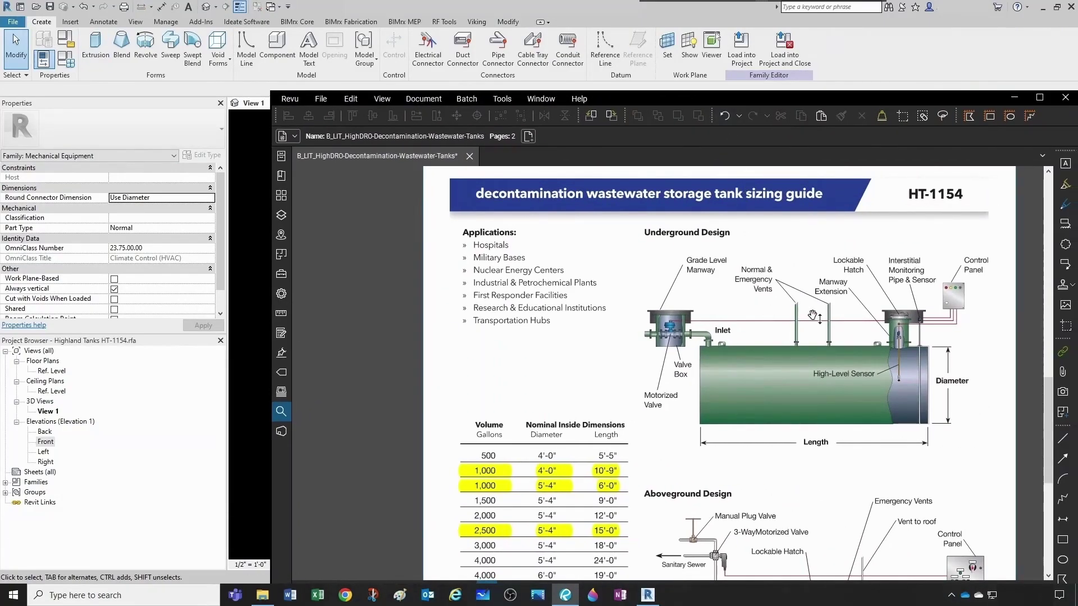
scroll(786, 321, "down", 2)
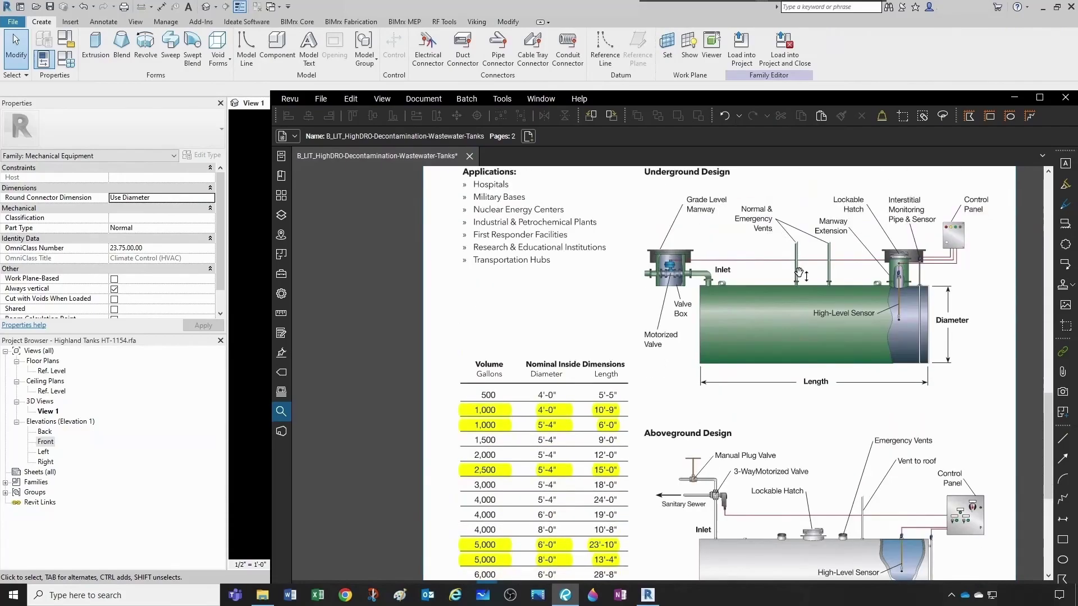
scroll(819, 271, "down", 4)
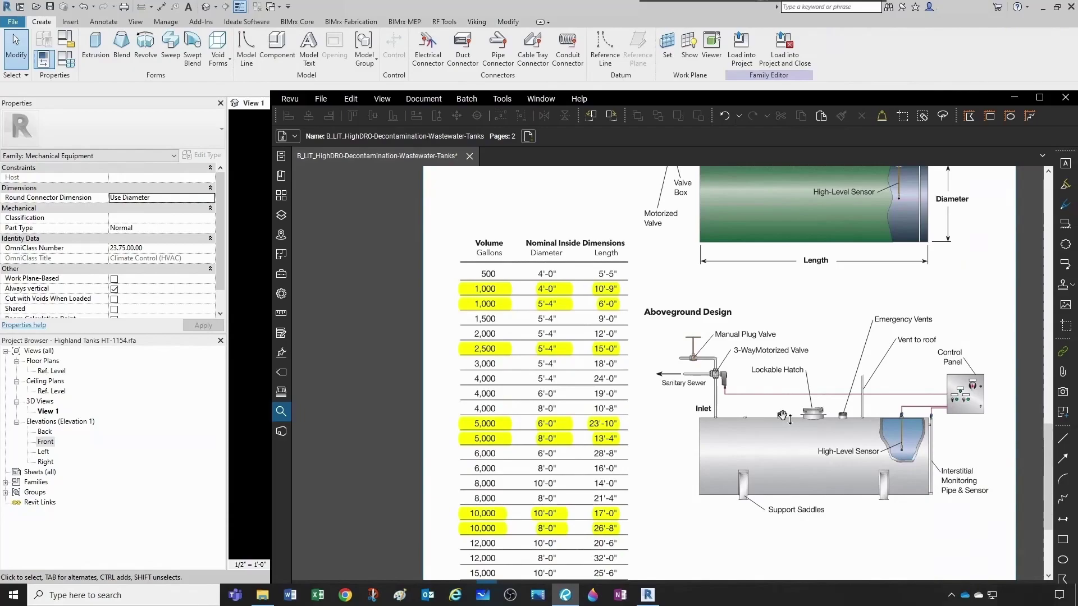
left_click_drag(686, 101, 1077, 116)
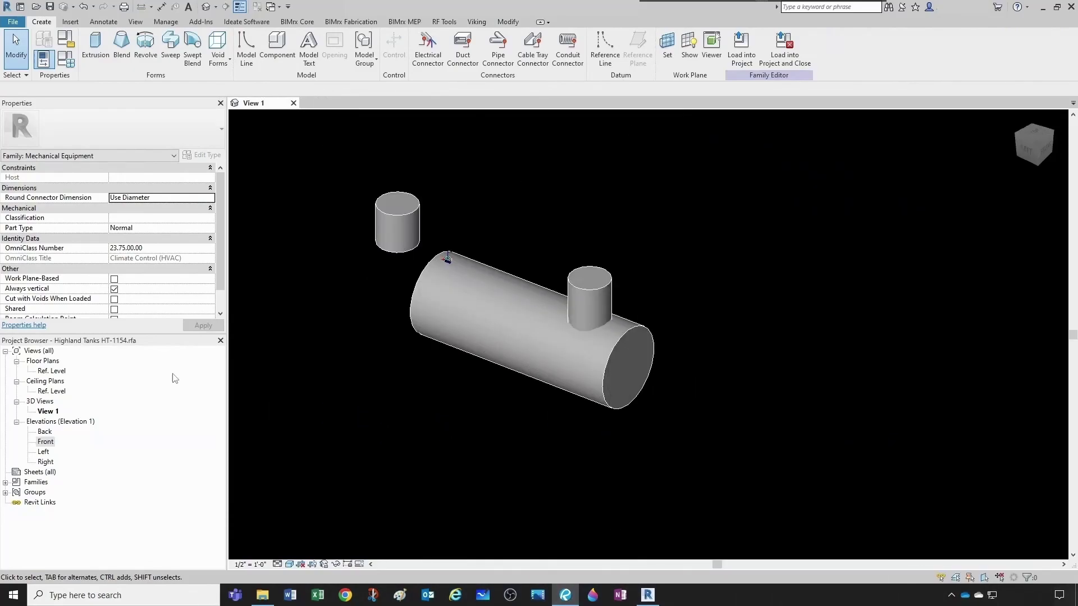
In the Ref. Level floor plan, draw a horizontal reference plane across the tank about 4'-8" from its back reference plane.
double_click(53, 371)
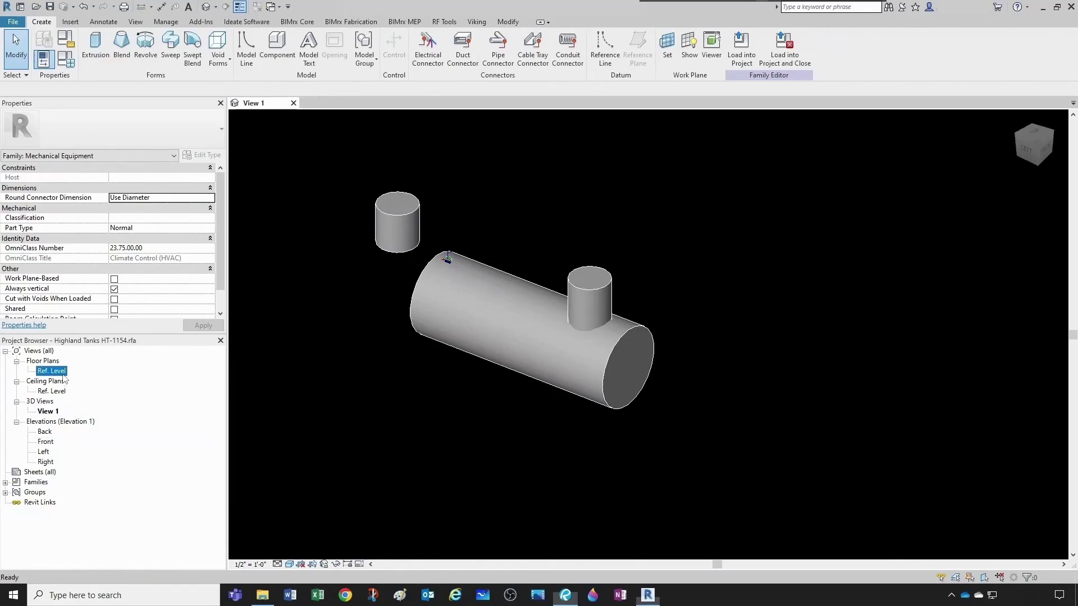
scroll(711, 404, "up", 2)
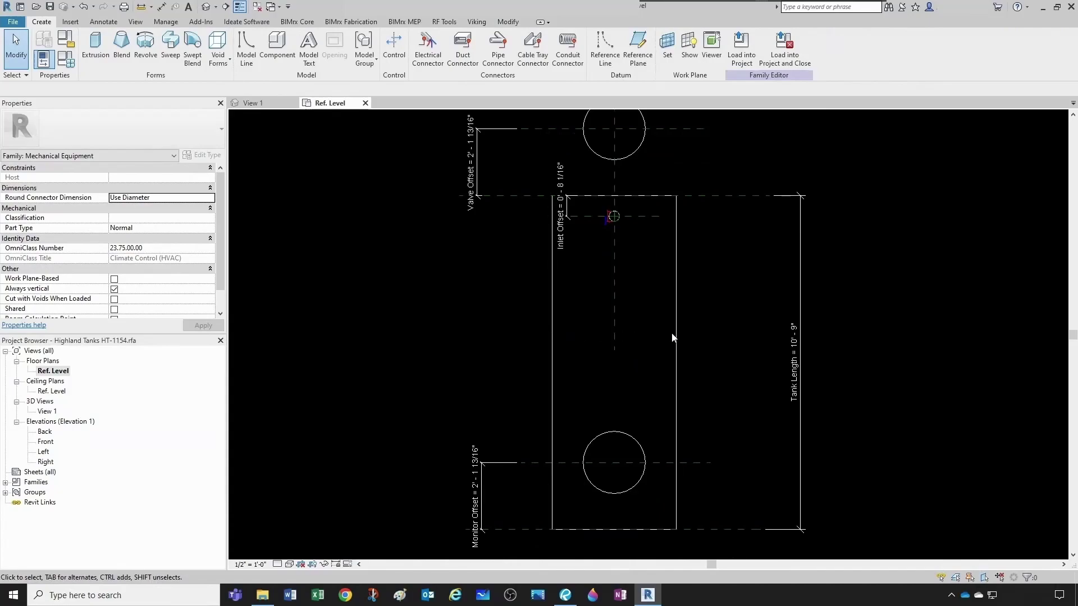
left_click(620, 336)
scroll(624, 338, "down", 2)
left_click(550, 275)
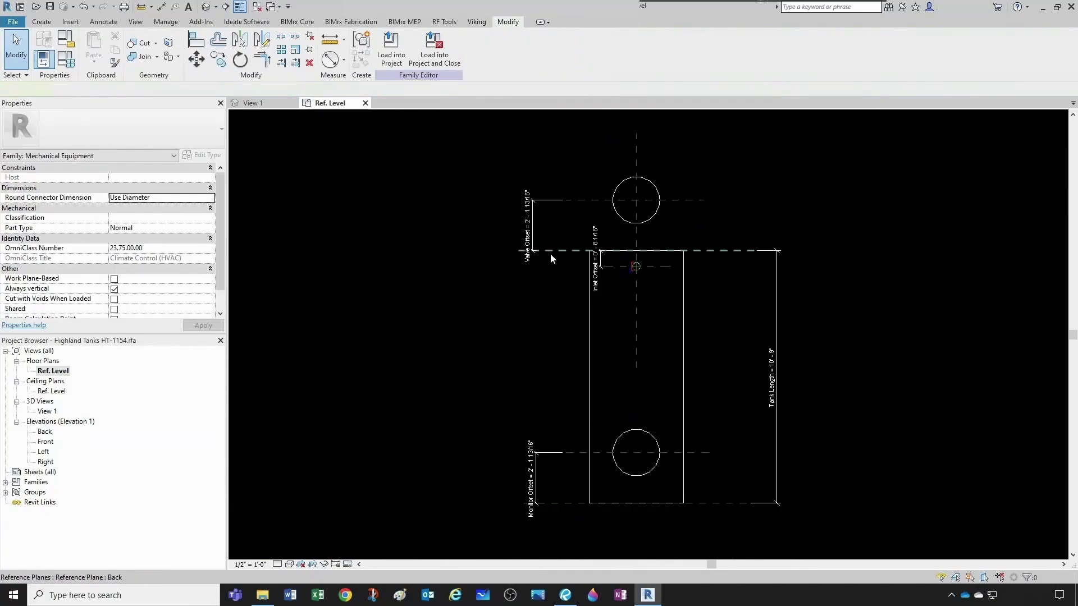
right_click(550, 254)
left_click(588, 347)
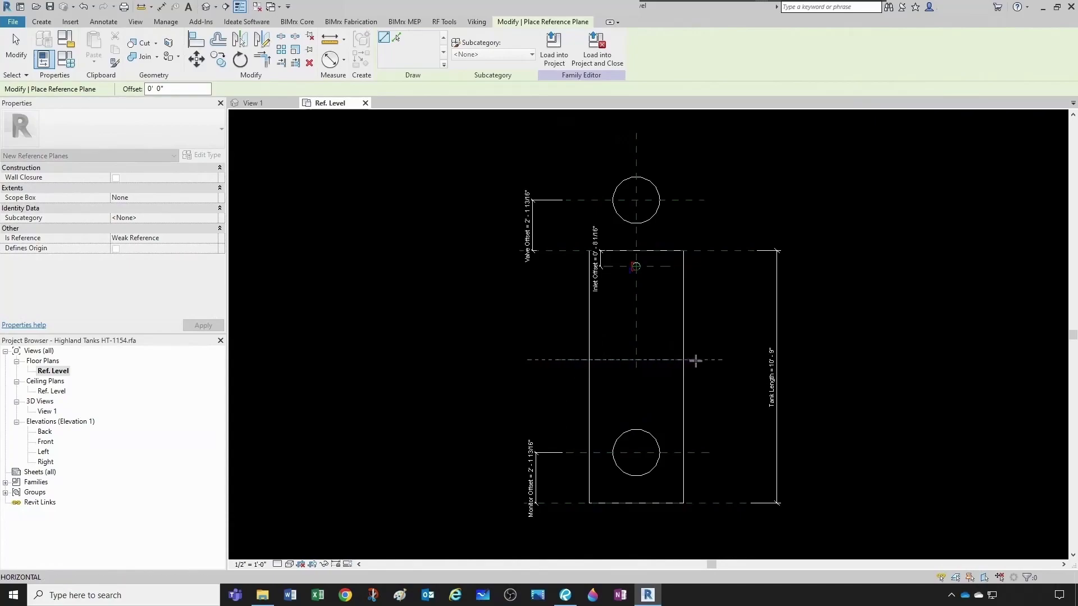
left_click(708, 359)
key("Escape")
key("Escape")
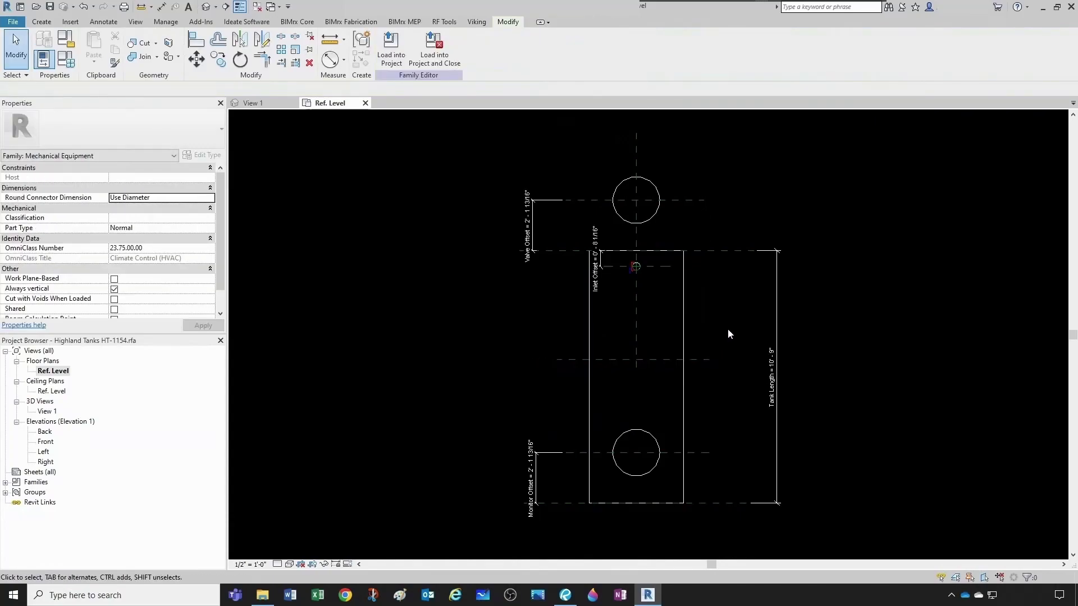
Add an aligned dimension between the tank's back reference plane and the new reference plane across its middle.
left_click(161, 6)
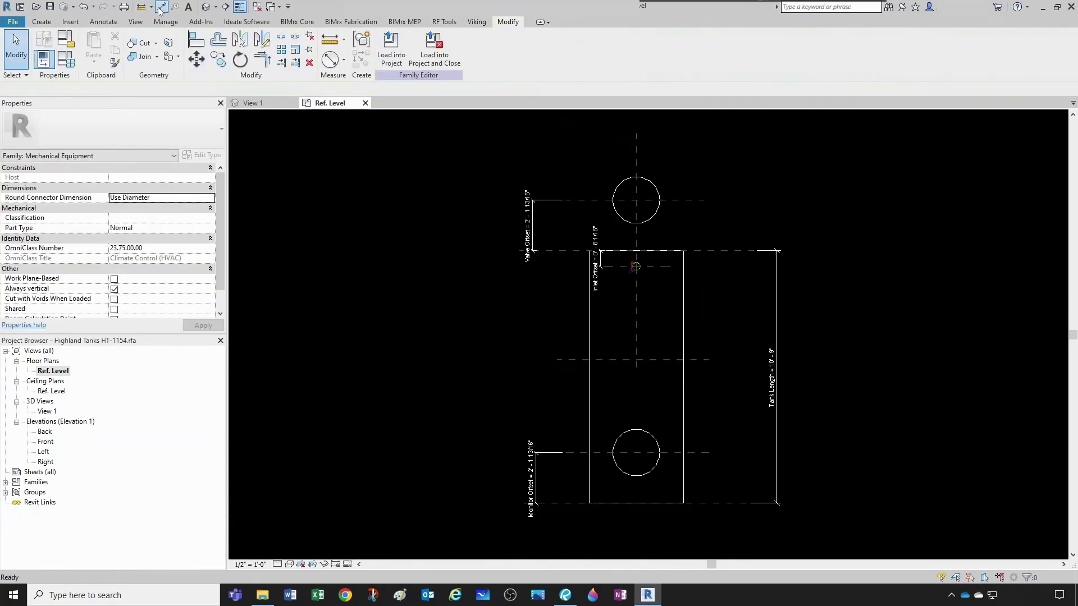
left_click(710, 251)
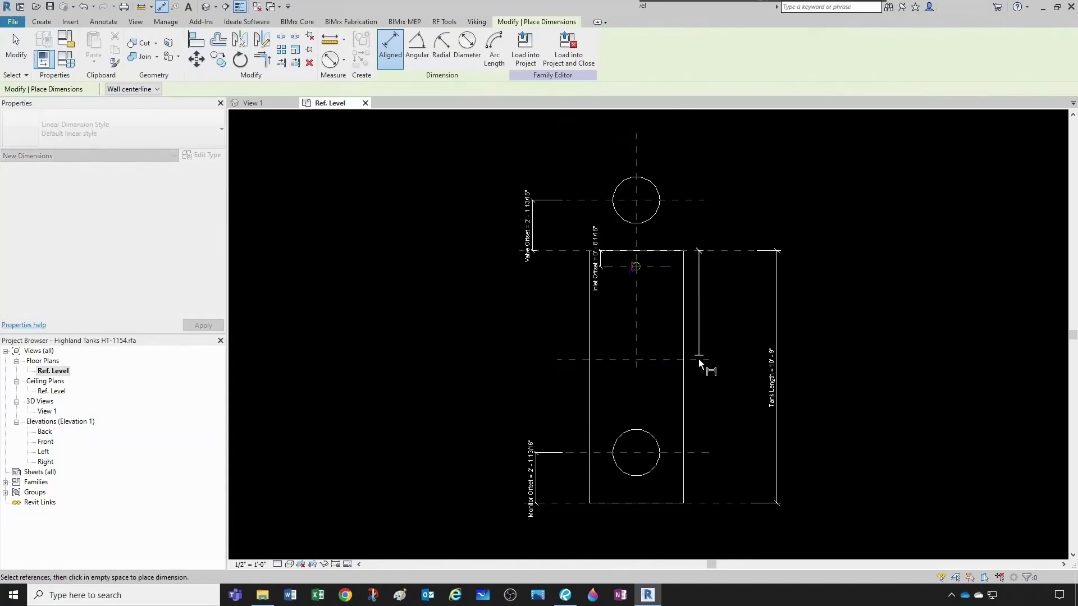
left_click(698, 360)
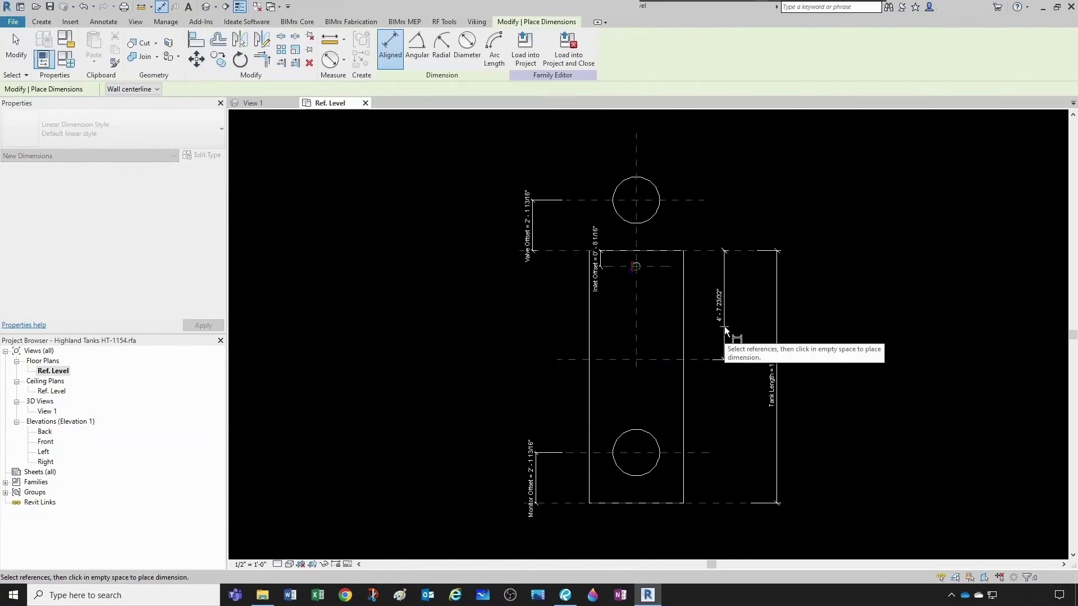
left_click(724, 329)
key("Escape")
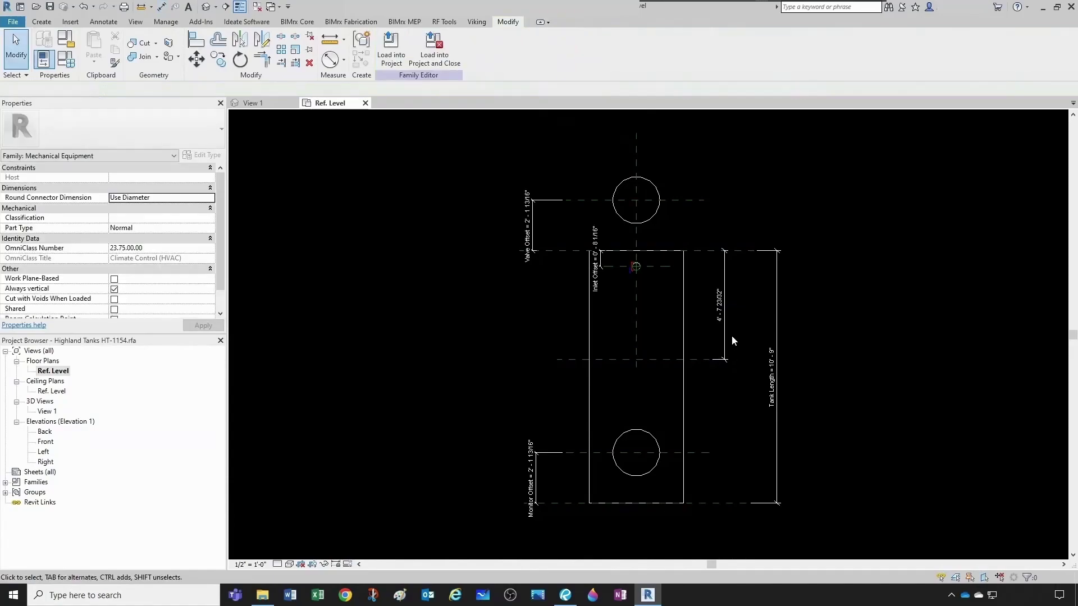
Label the new dimension with a new type parameter named HalfLength, grouped under Plumbing.
left_click(726, 315)
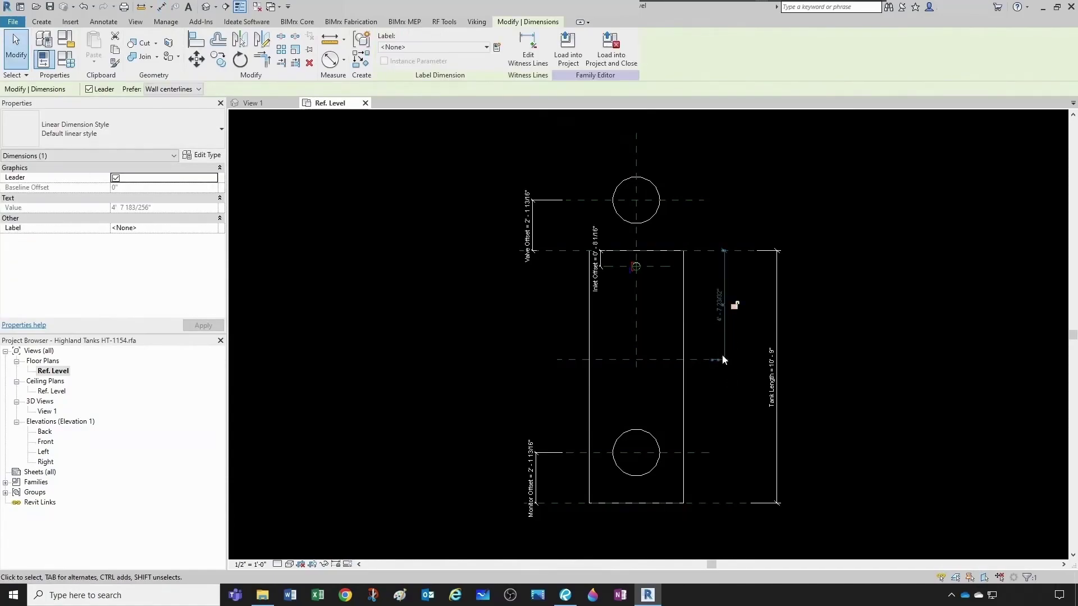
left_click(496, 48)
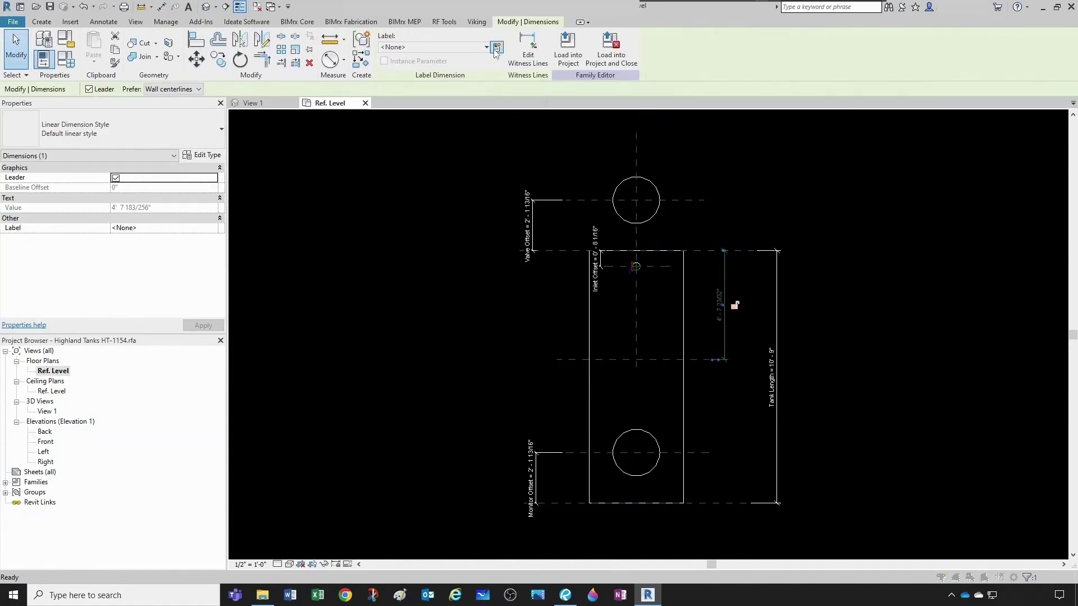
type("HalfLength")
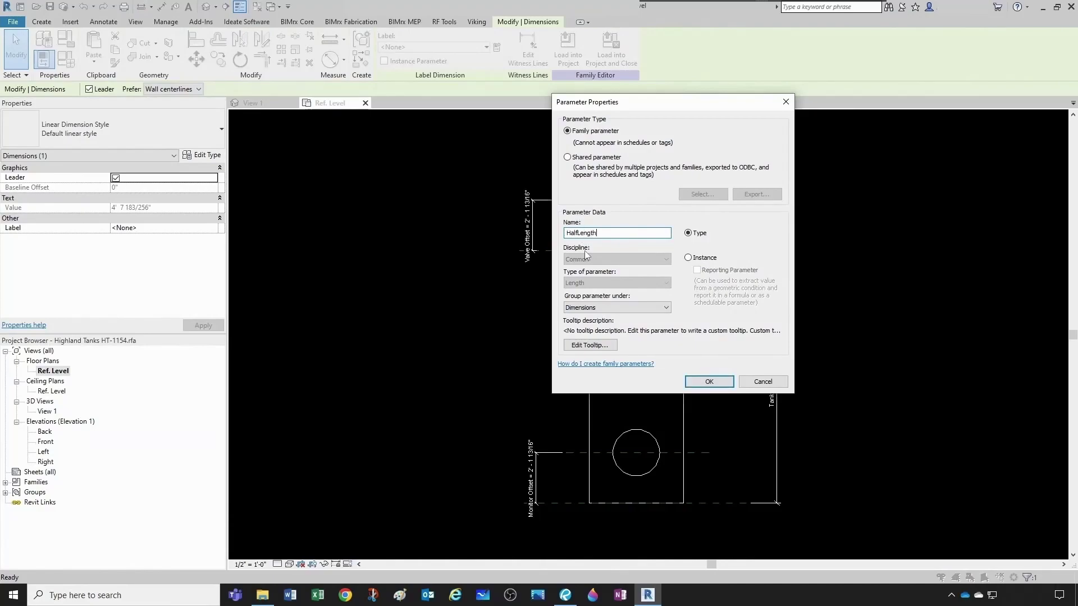
left_click(596, 307)
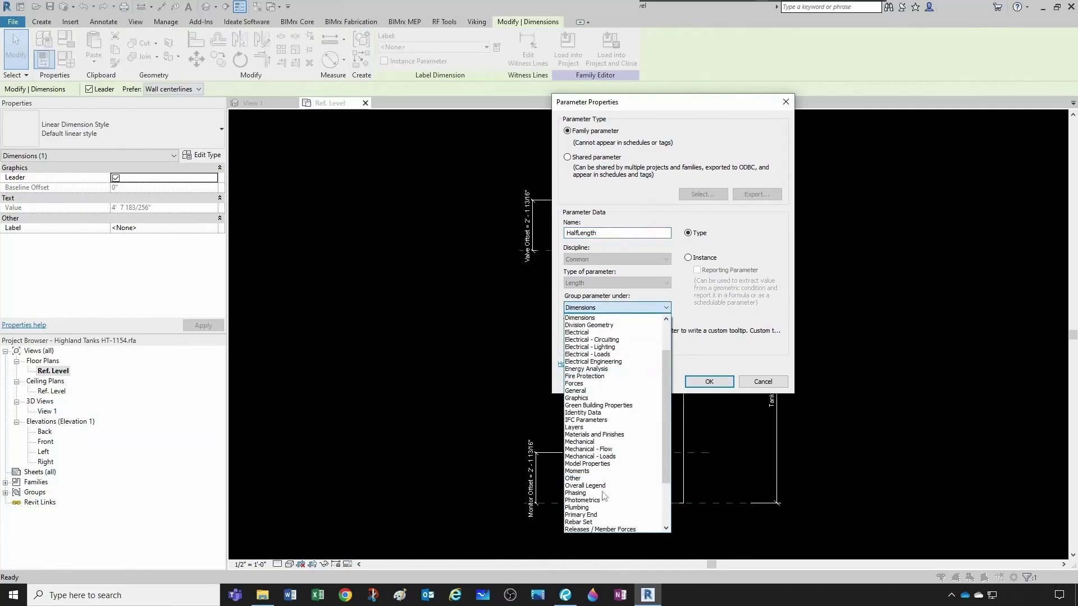
left_click(595, 507)
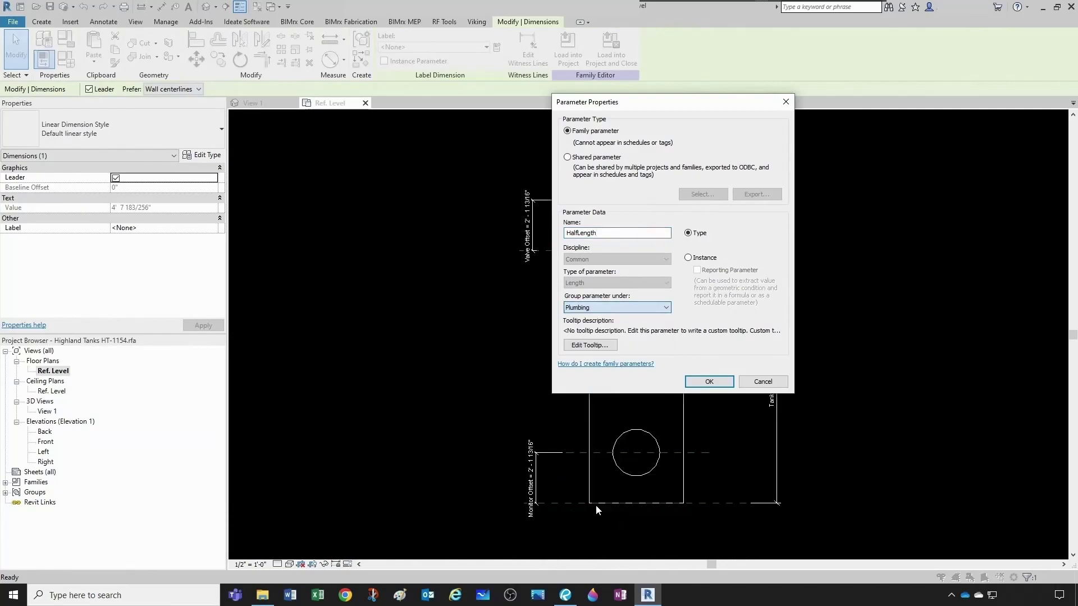
left_click(708, 381)
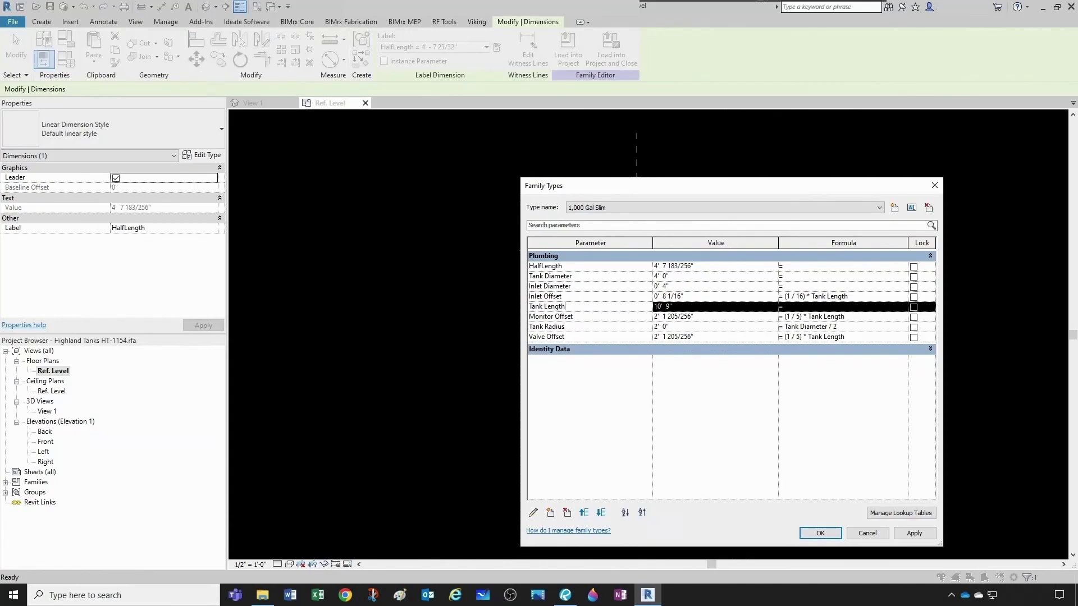
Set the HalfLength parameter's formula to Tank Length / 2 and apply it to the family.
key("ctrl+shift+Left")
key("ctrl+shift+Left")
key("ctrl+c")
left_click(818, 267)
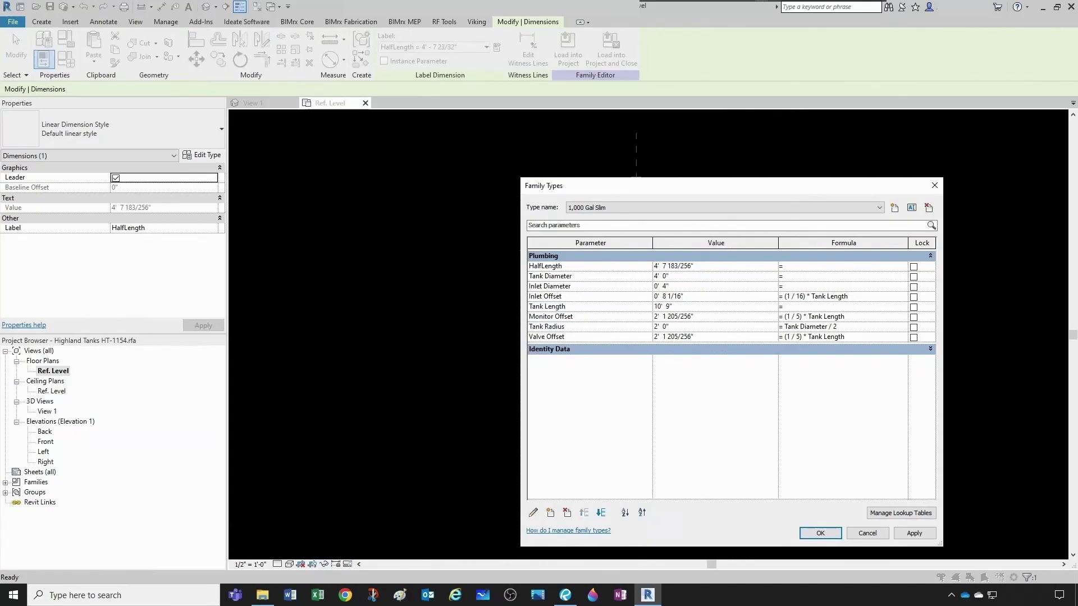
key("ctrl+v")
type("/2")
left_click(818, 532)
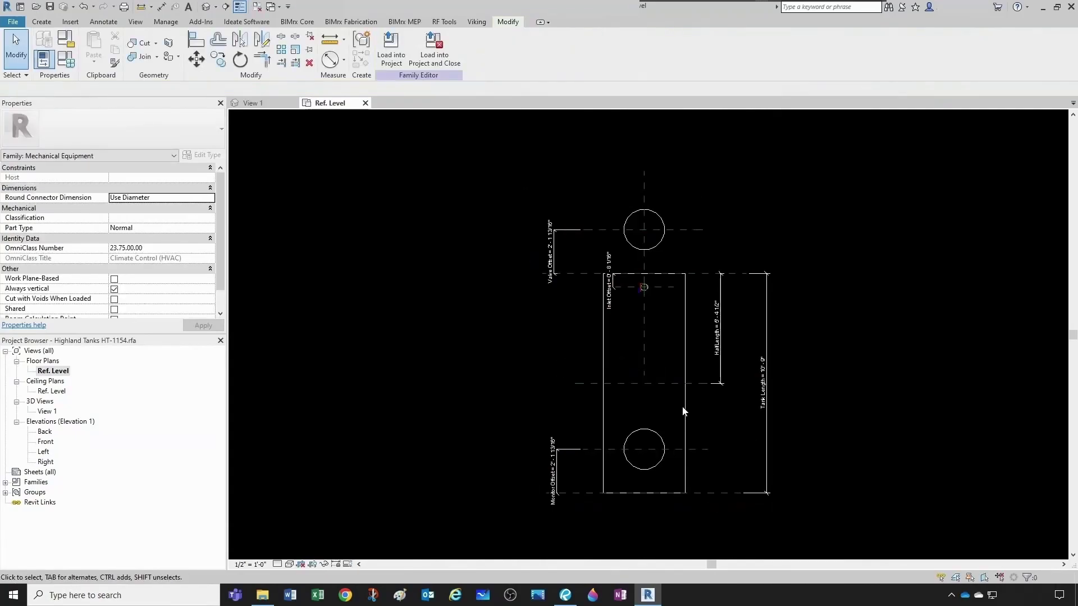
Name the reference plane across the tank's middle Center (Front/Back).
scroll(560, 385, "up", 2)
left_click(564, 376)
scroll(597, 385, "up", 1)
left_click(597, 385)
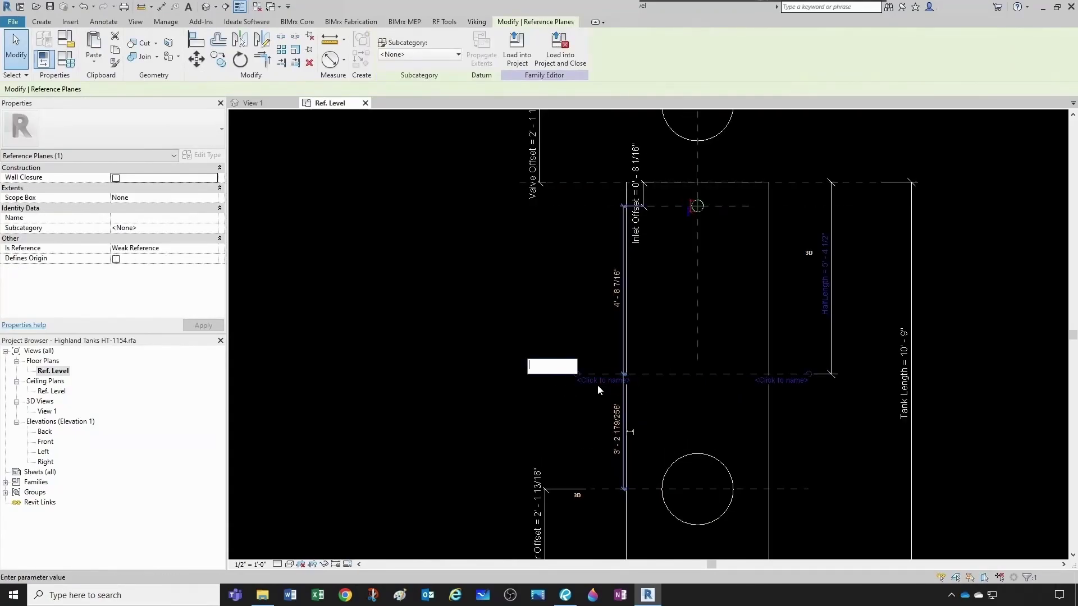
type("Center (Front/Back)")
left_click(597, 385)
Draw two short horizontal reference planes, about 7 5/8" above and about 8 7/8" below the Center (Front/Back) plane.
right_click(606, 373)
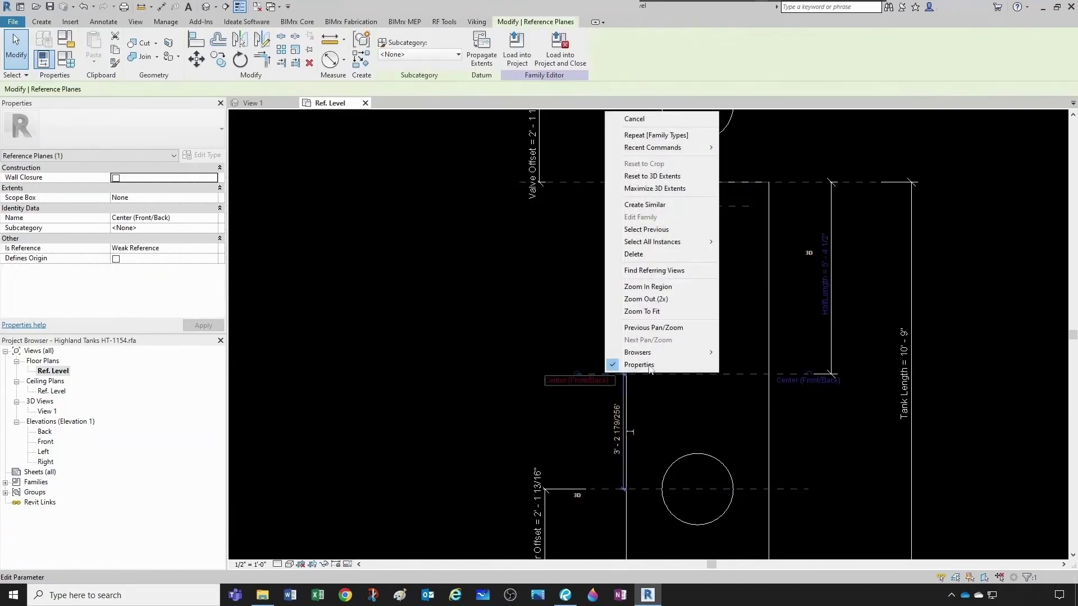
left_click(664, 205)
scroll(618, 357, "up", 2)
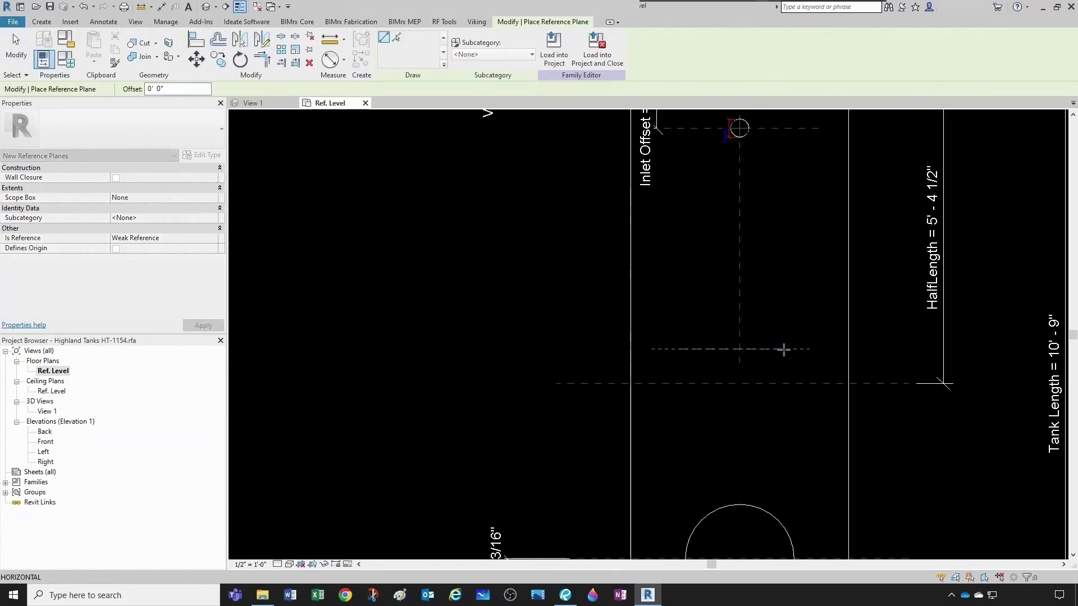
left_click(812, 349)
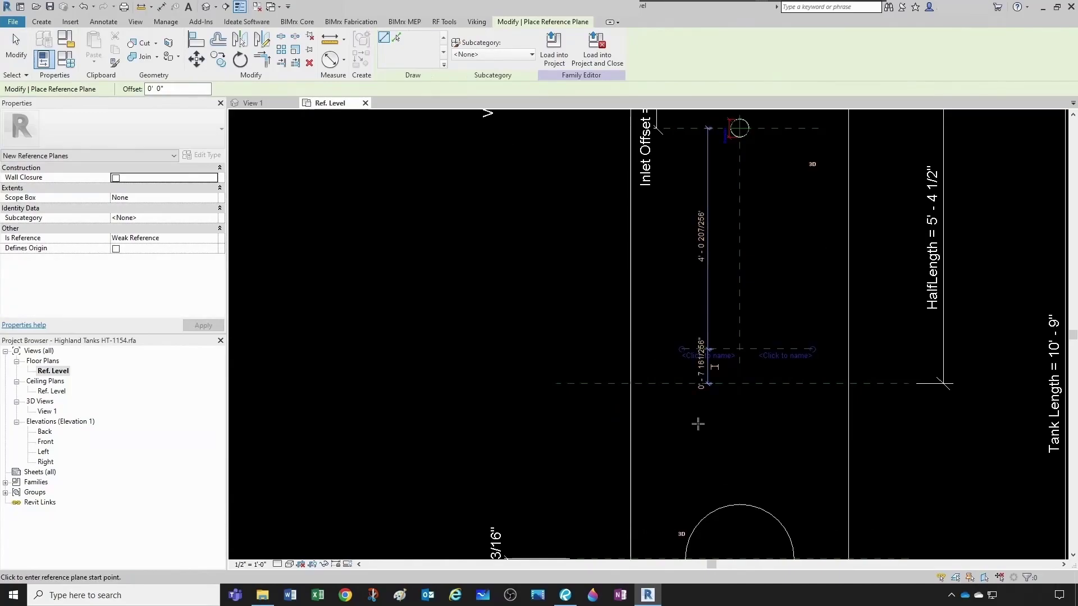
left_click(697, 424)
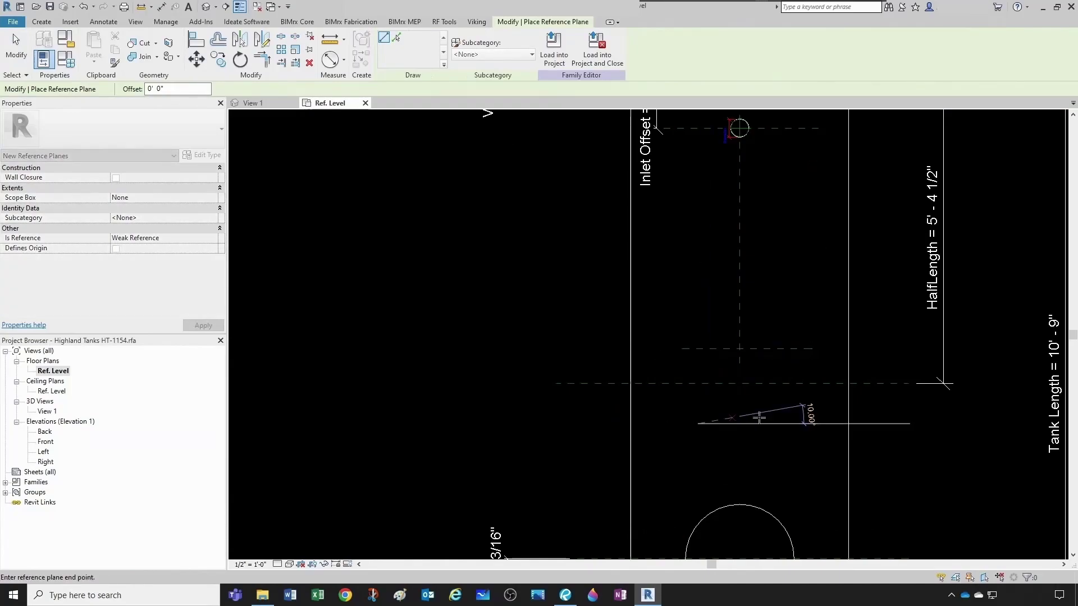
left_click(812, 423)
Add aligned dimensions from the Center (Front/Back) plane to each of the two short reference planes beside it.
key("d")
key("i")
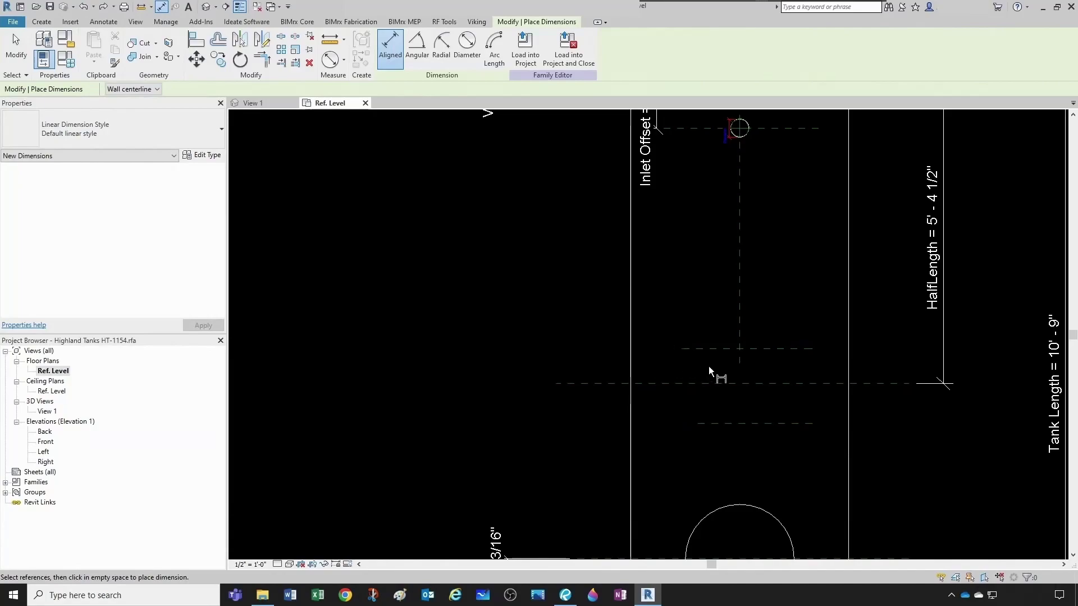
left_click(712, 384)
left_click(710, 349)
left_click(689, 298)
left_click(786, 384)
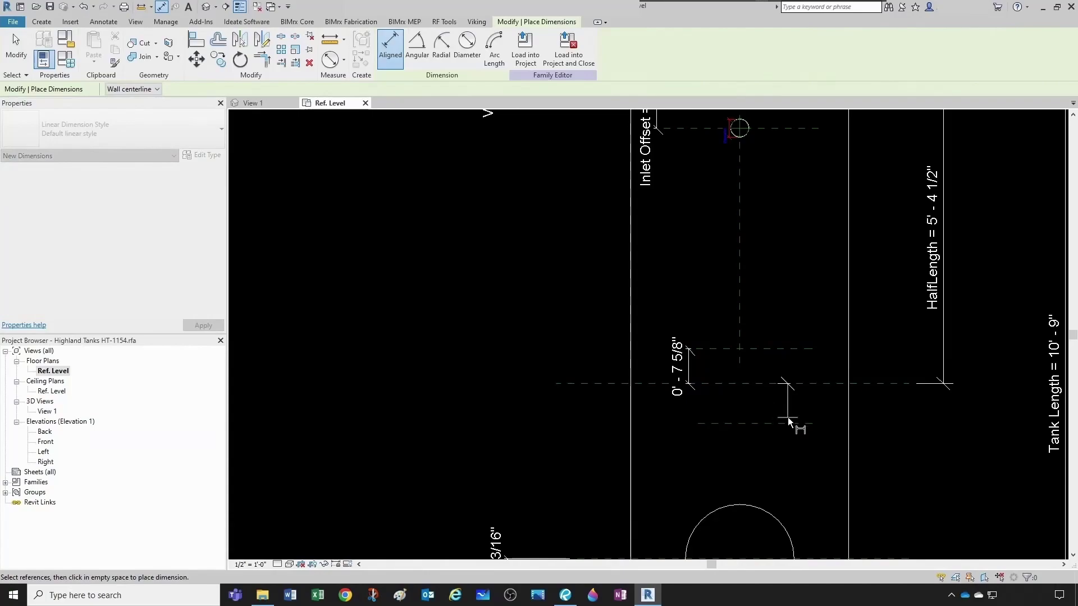
left_click(790, 424)
left_click(813, 456)
key("Escape")
key("Escape")
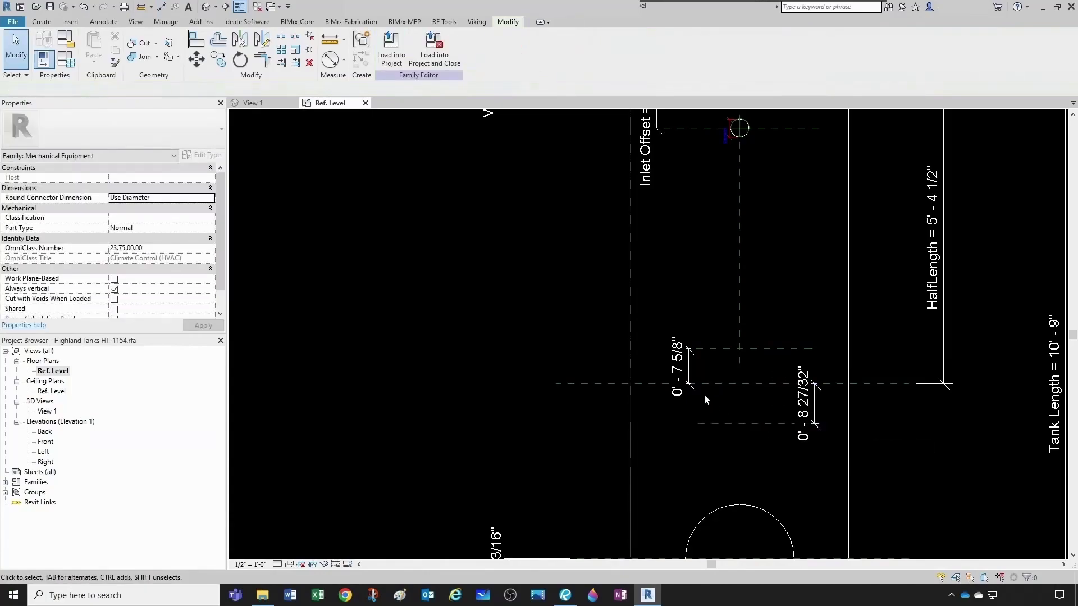
Add a Vent Offset length parameter grouped under Plumbing, with the formula (1 / 16) * Tank Length, and apply it to the family.
scroll(493, 254, "down", 1)
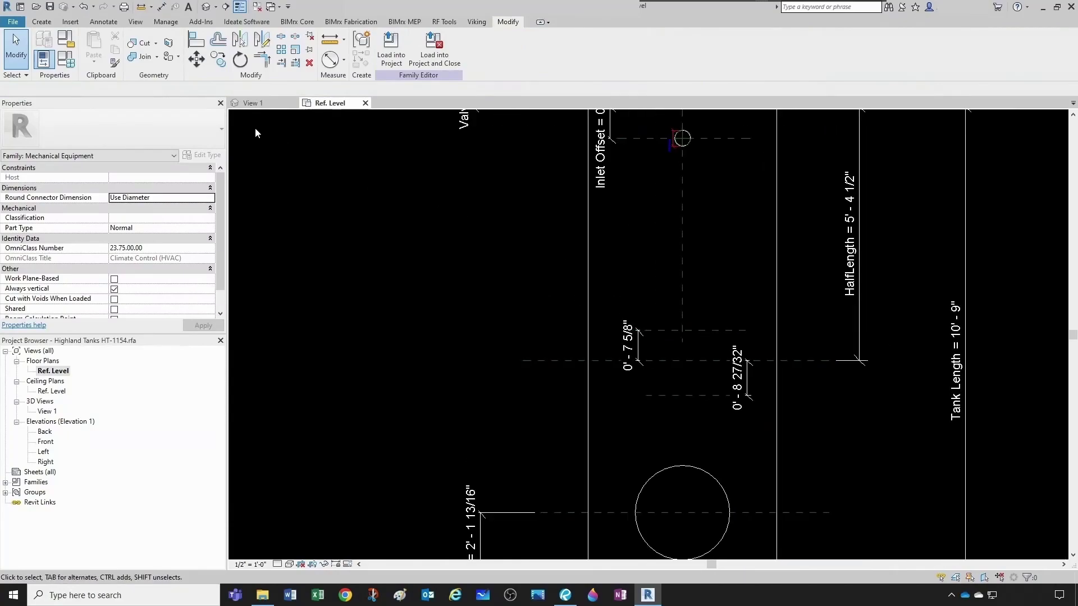
left_click(67, 60)
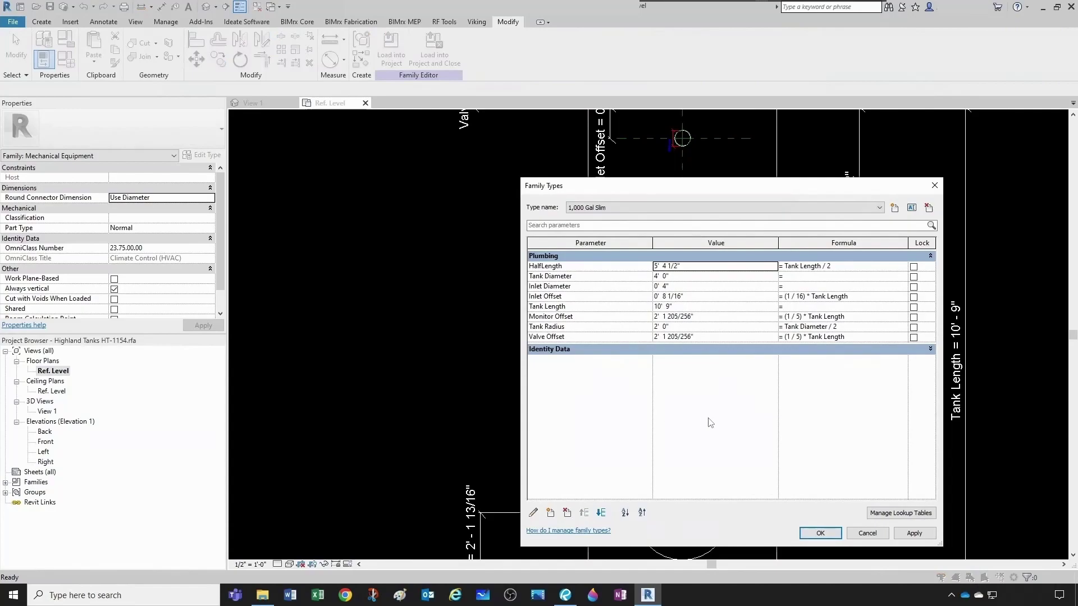
left_click(550, 513)
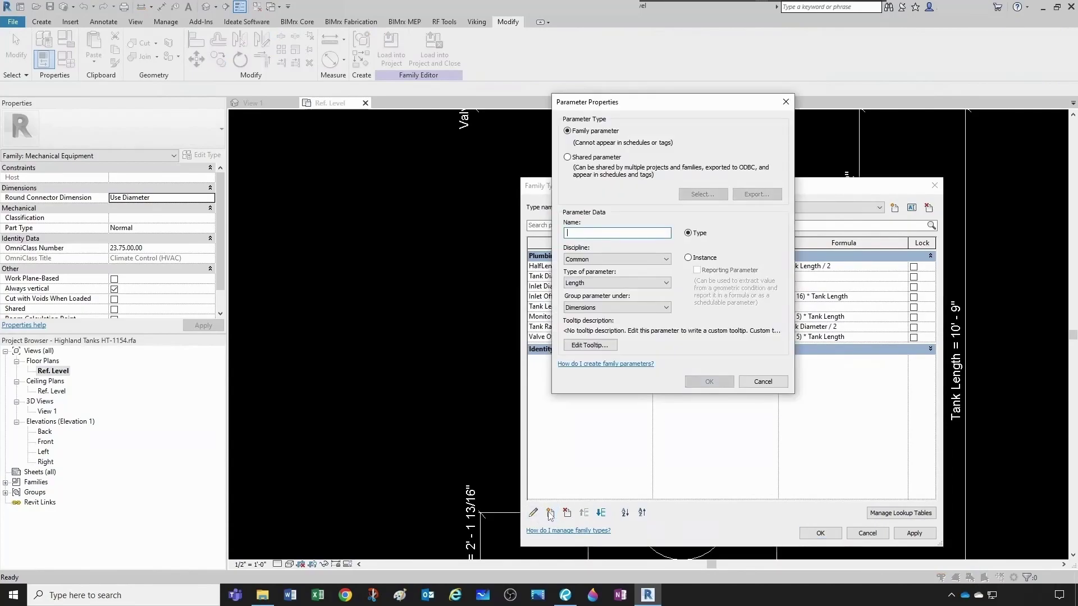
type("Vent Offset")
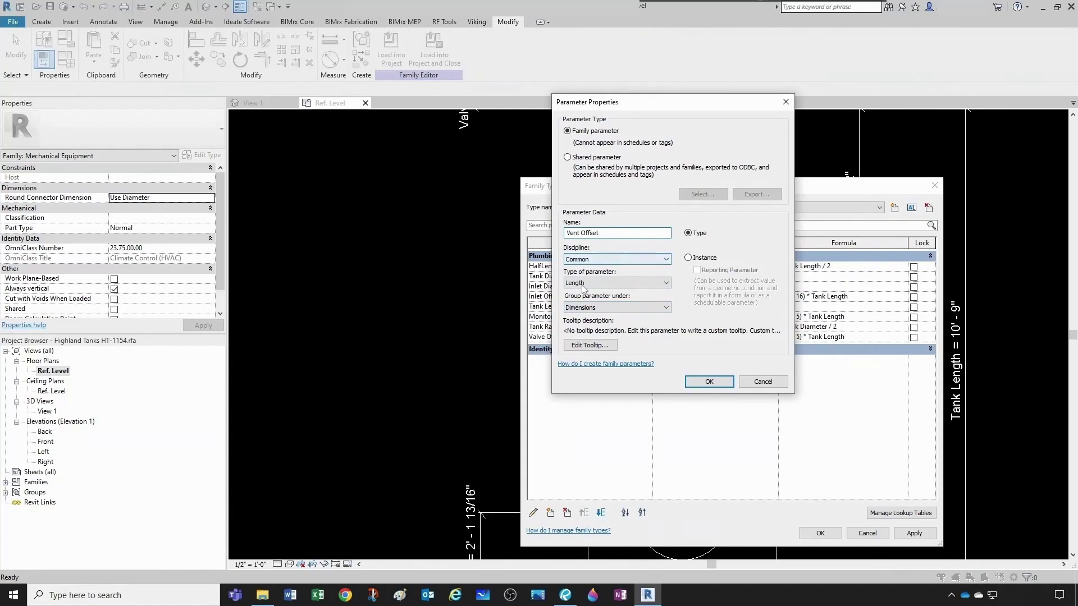
left_click(592, 308)
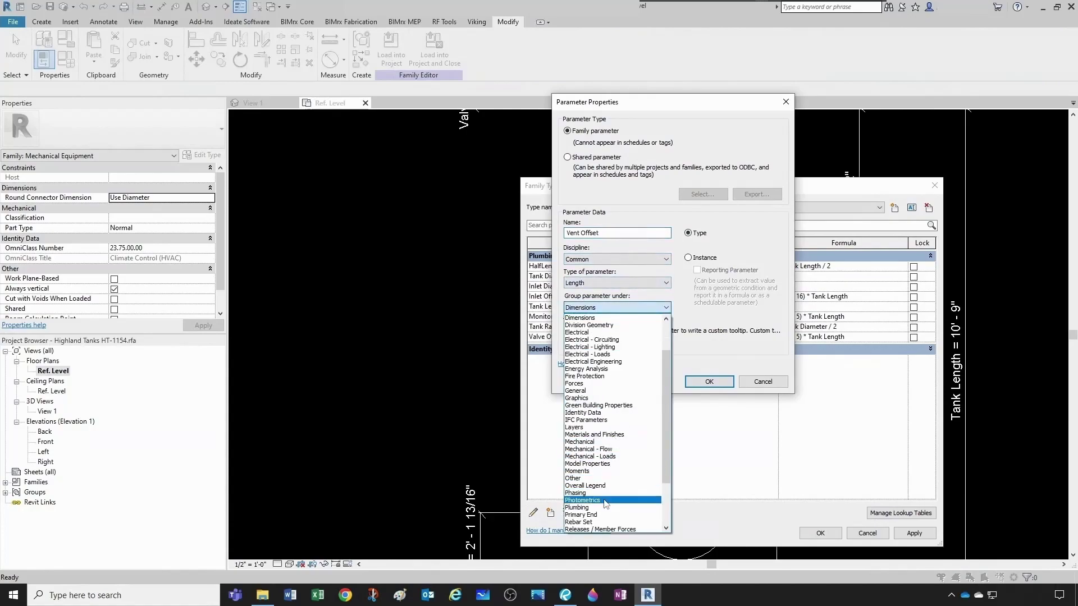
left_click(606, 507)
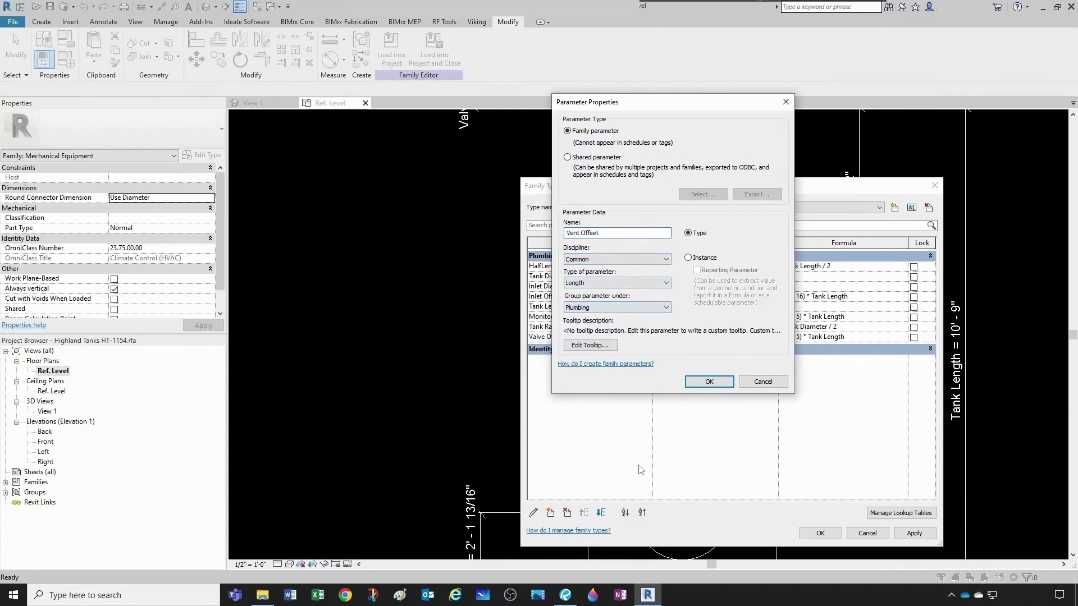
left_click(698, 382)
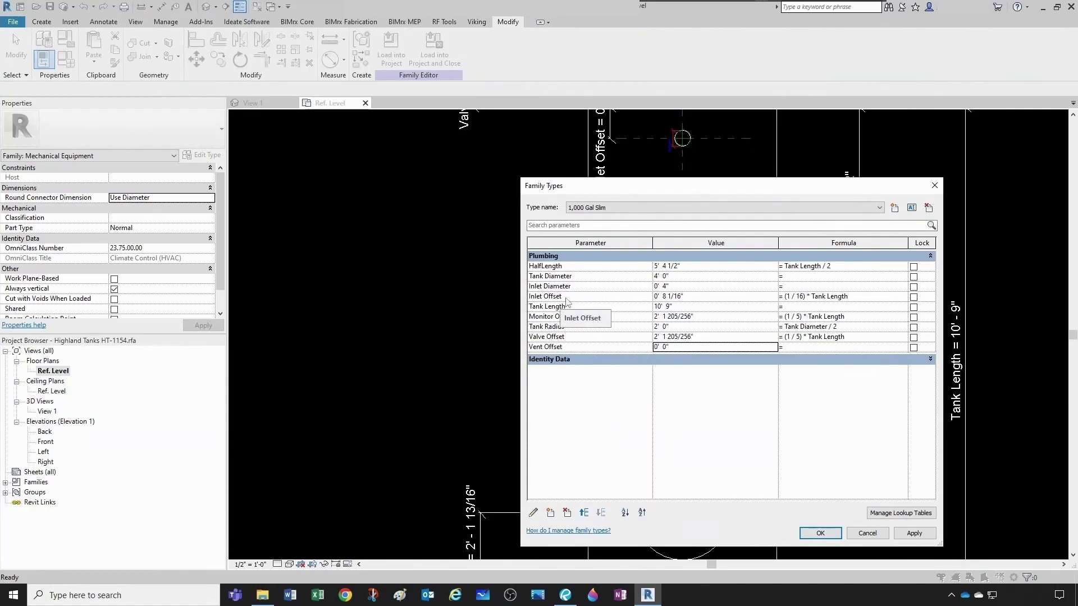
key("Tab")
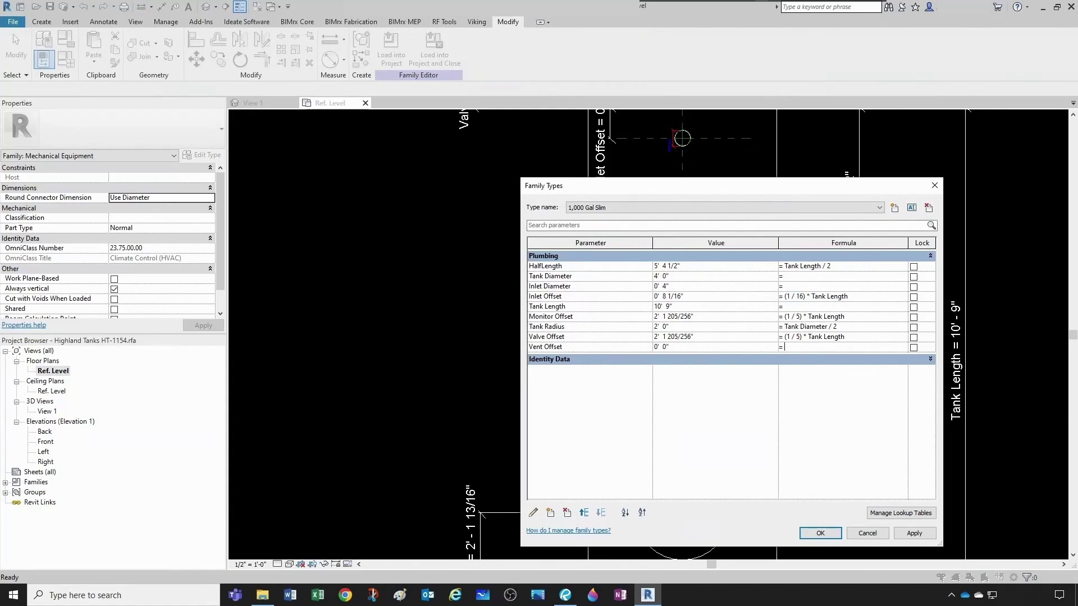
left_click(833, 534)
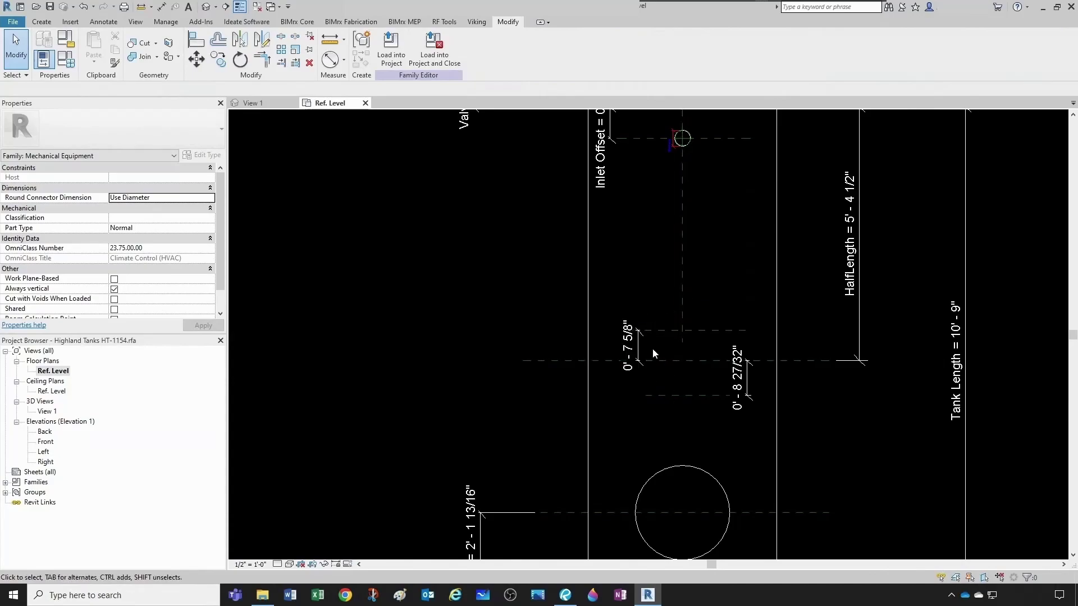
Label the two dimensions between the Center (Front/Back) plane and the short reference planes with the Vent Offset parameter.
left_click(640, 340)
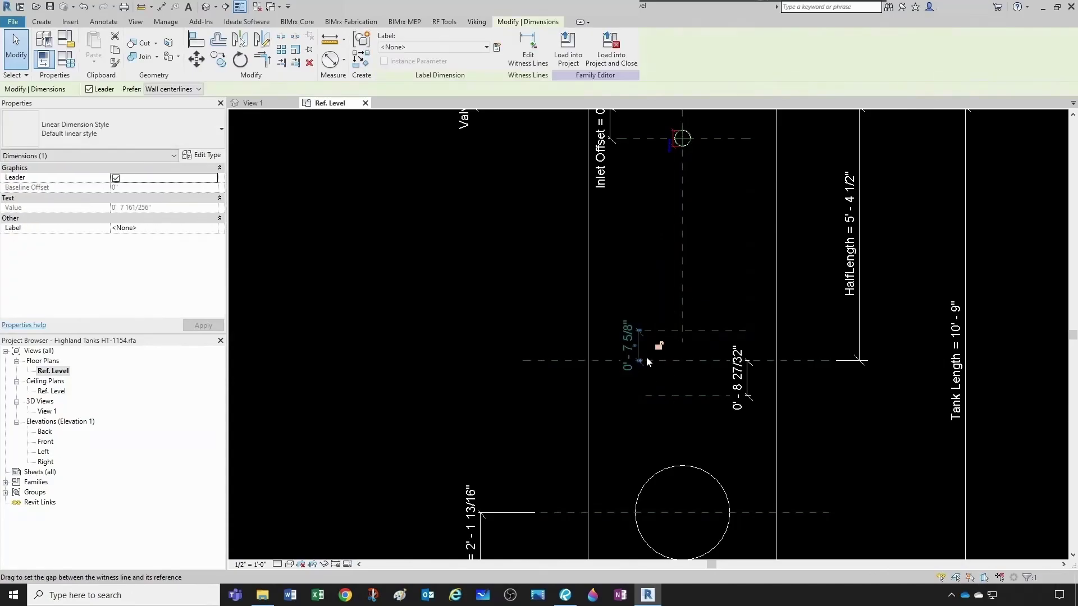
left_click(486, 47)
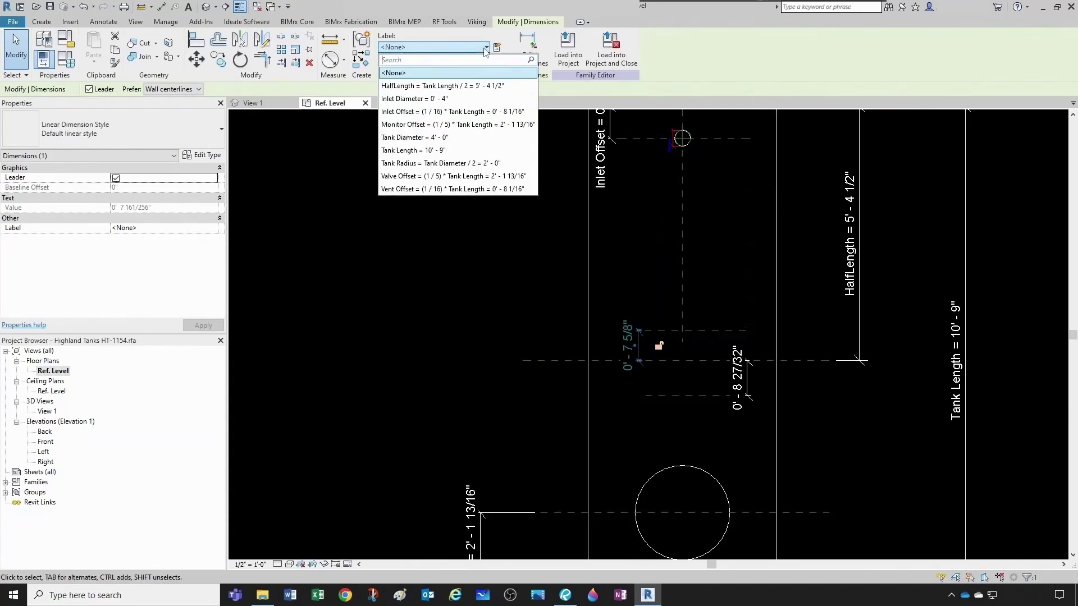
left_click(449, 189)
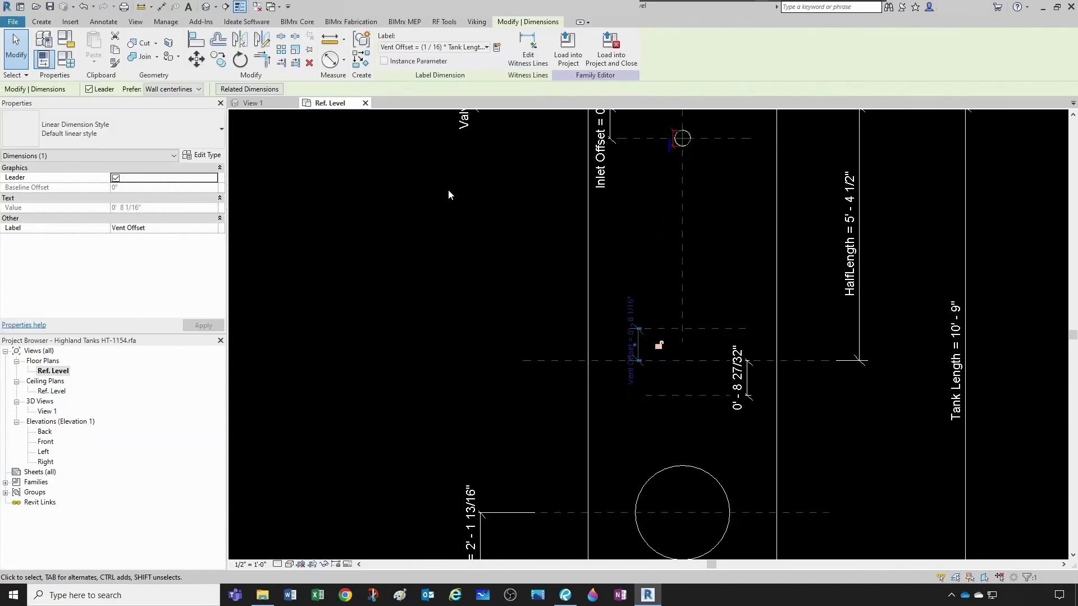
left_click(448, 190)
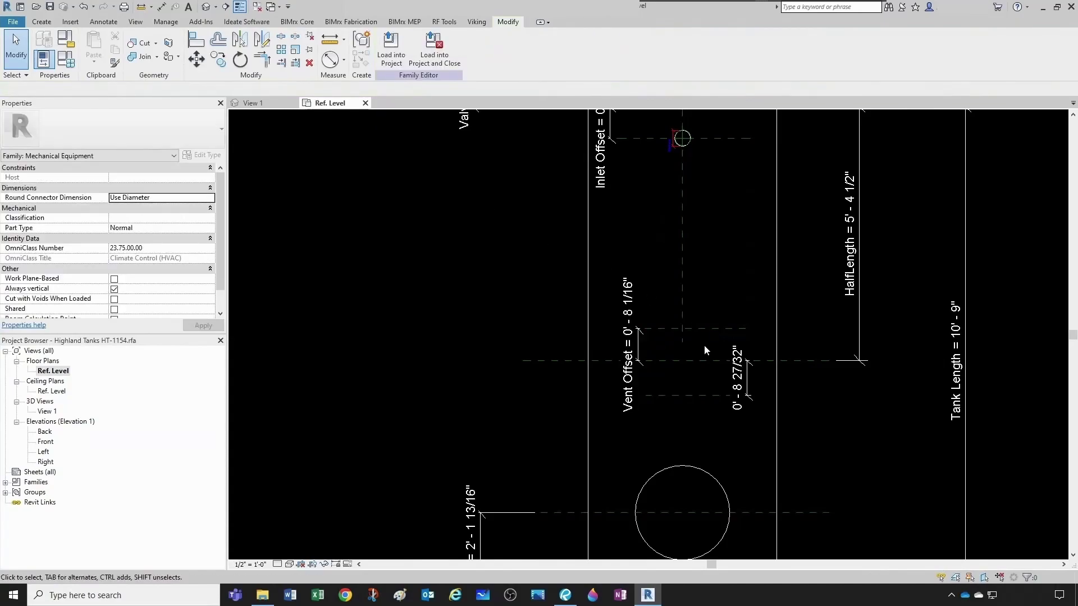
left_click(736, 380)
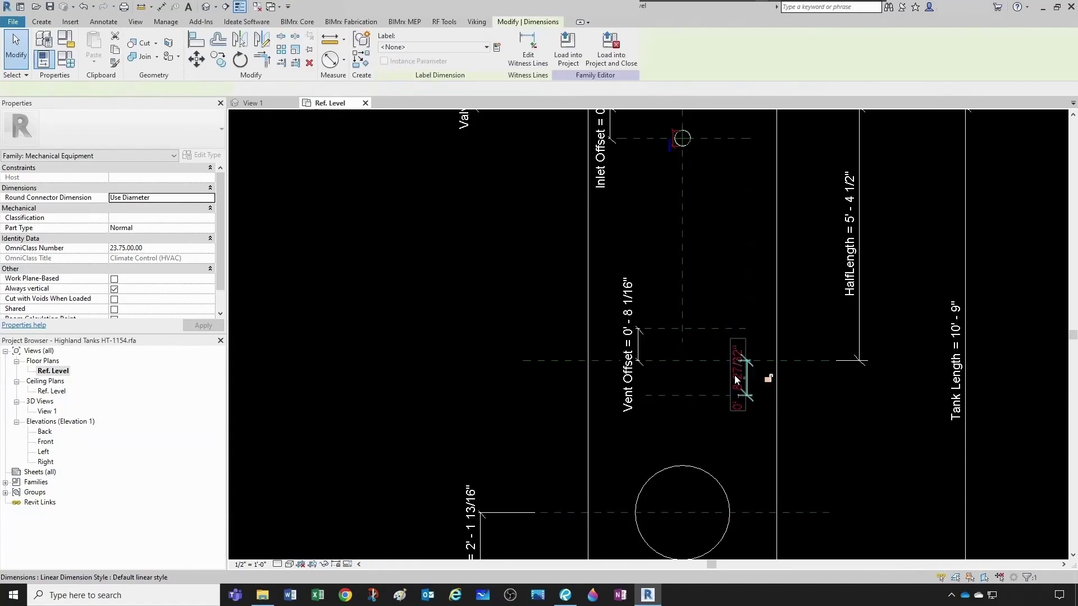
left_click(441, 46)
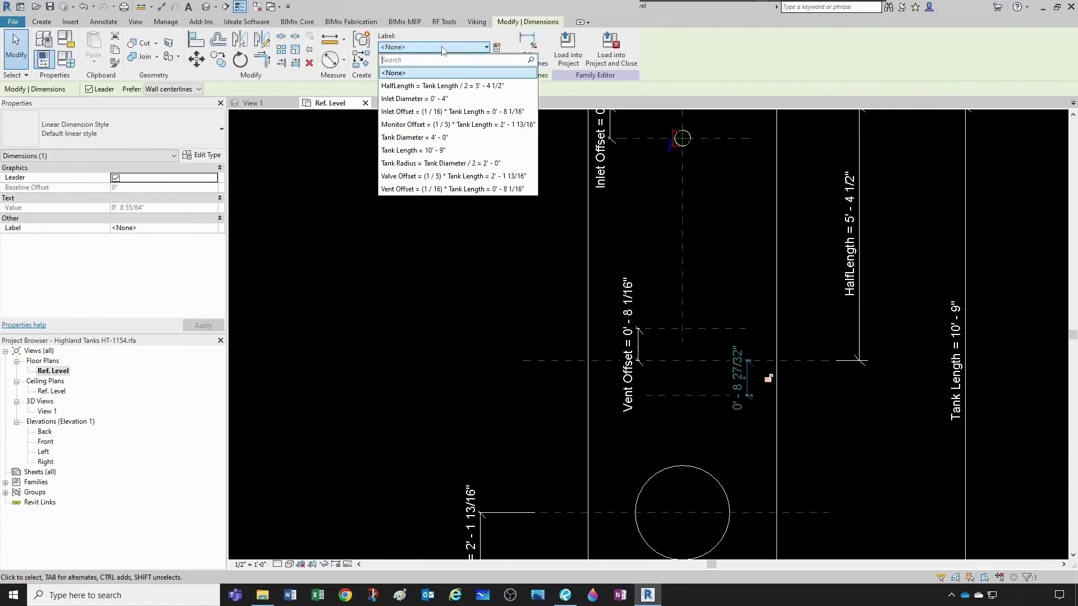
left_click(426, 189)
key("Escape")
Start an extrusion and sketch a circle with a radius of about 1 1/4" near the upper short vent reference plane.
scroll(632, 399, "down", 3)
scroll(632, 387, "up", 2)
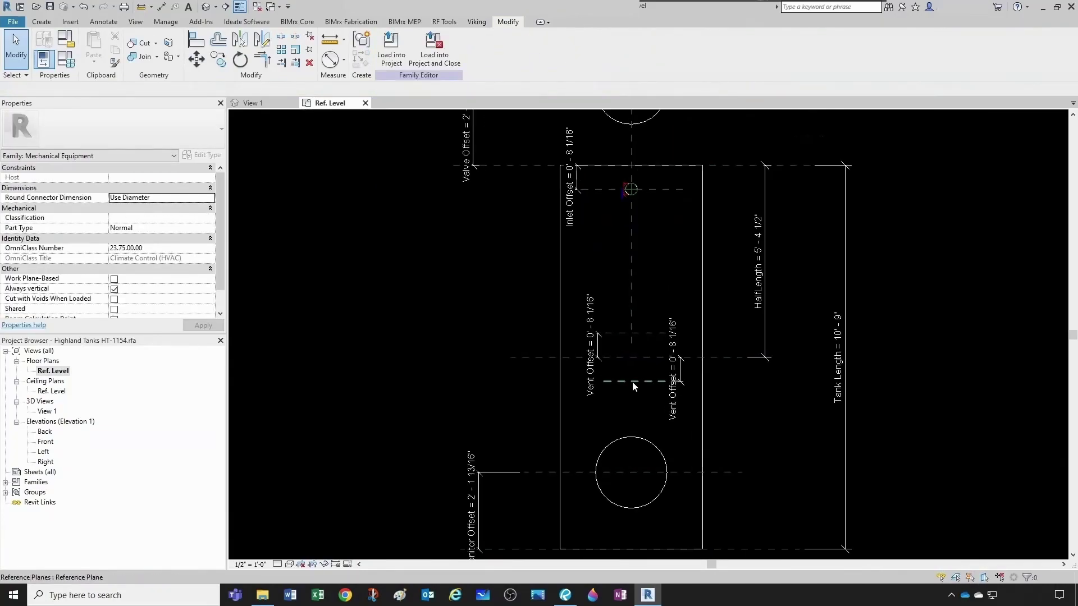
scroll(632, 386, "up", 2)
middle_click_drag(634, 368, 599, 373)
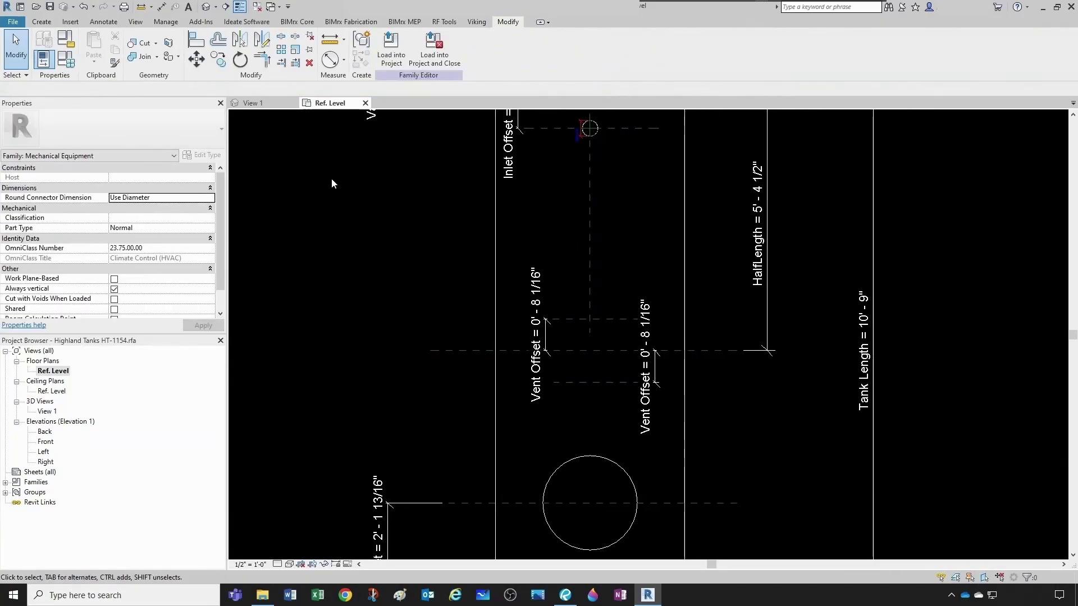
left_click(42, 22)
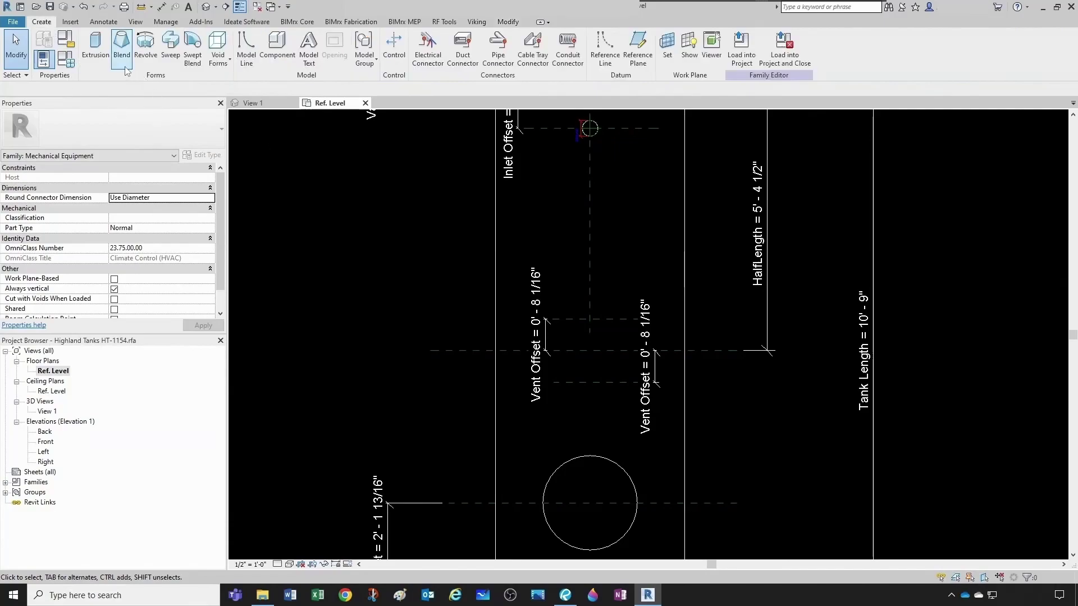
left_click(96, 46)
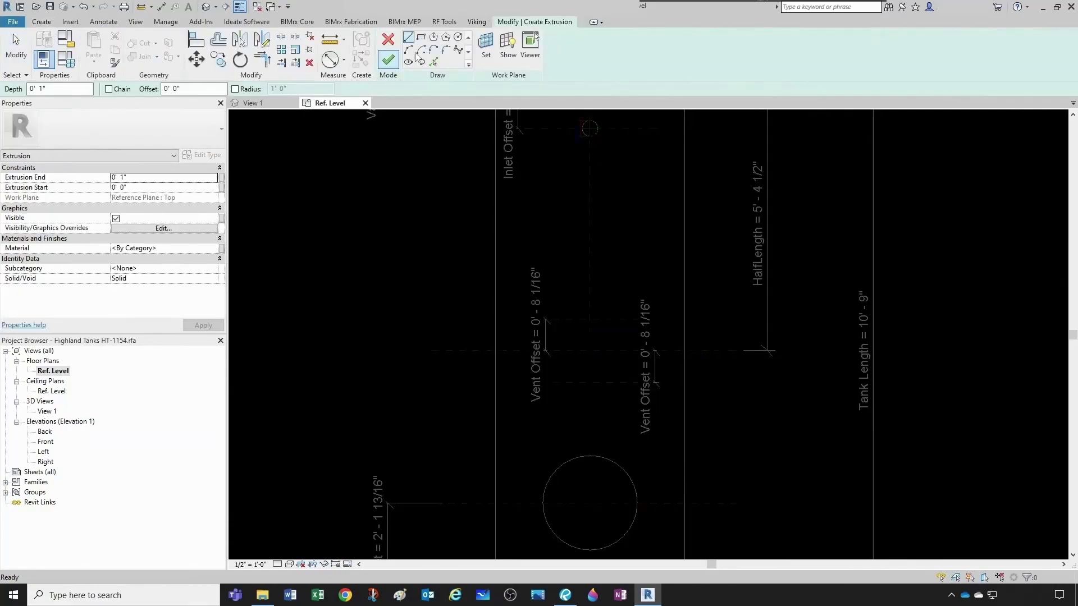
left_click(458, 37)
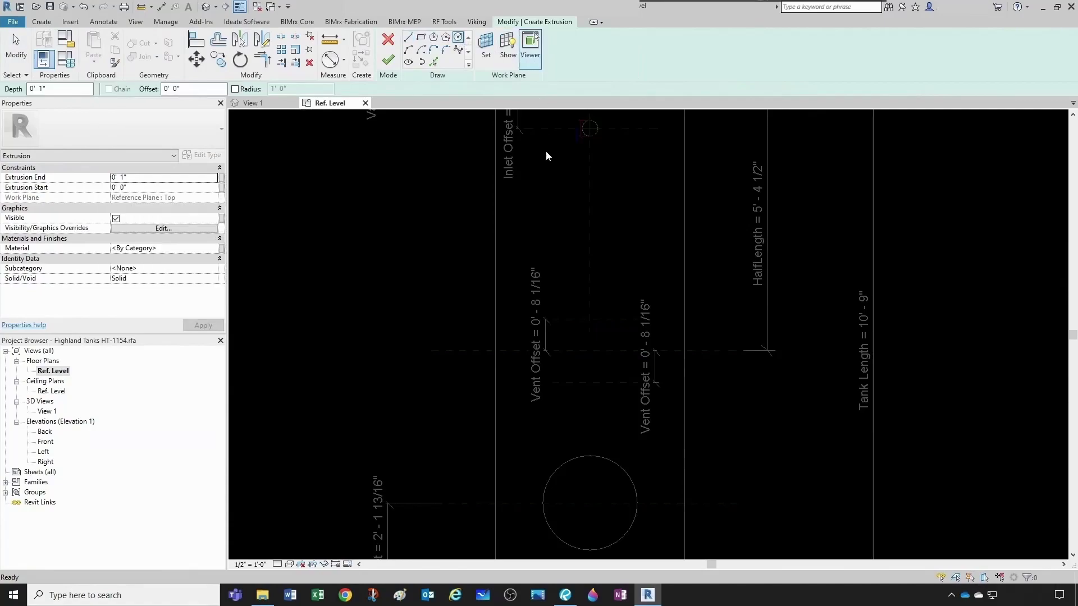
scroll(593, 351, "up", 4)
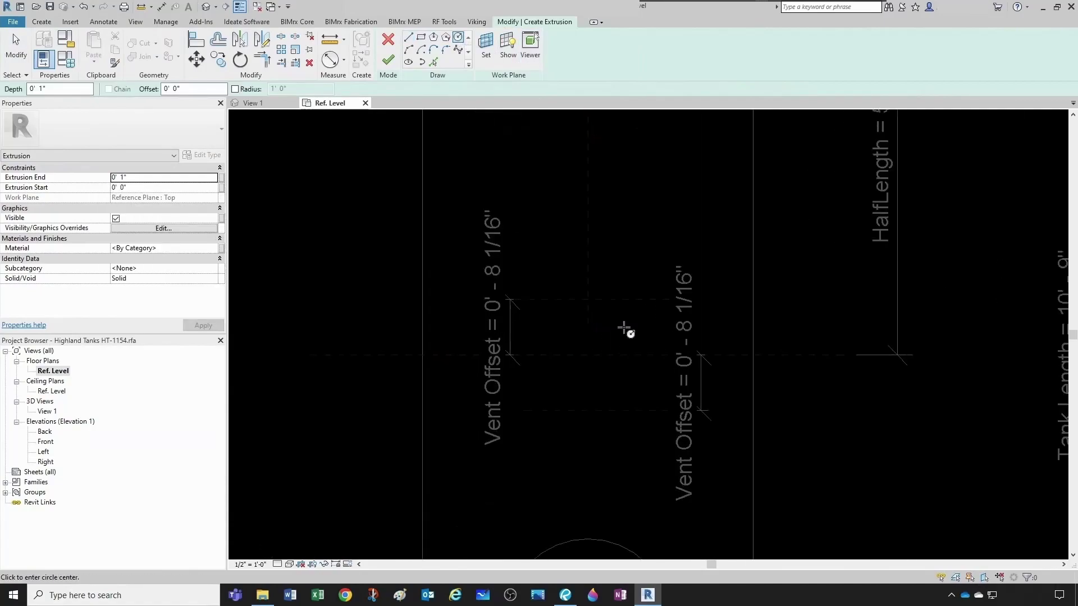
left_click(594, 262)
left_click(606, 263)
key("Escape")
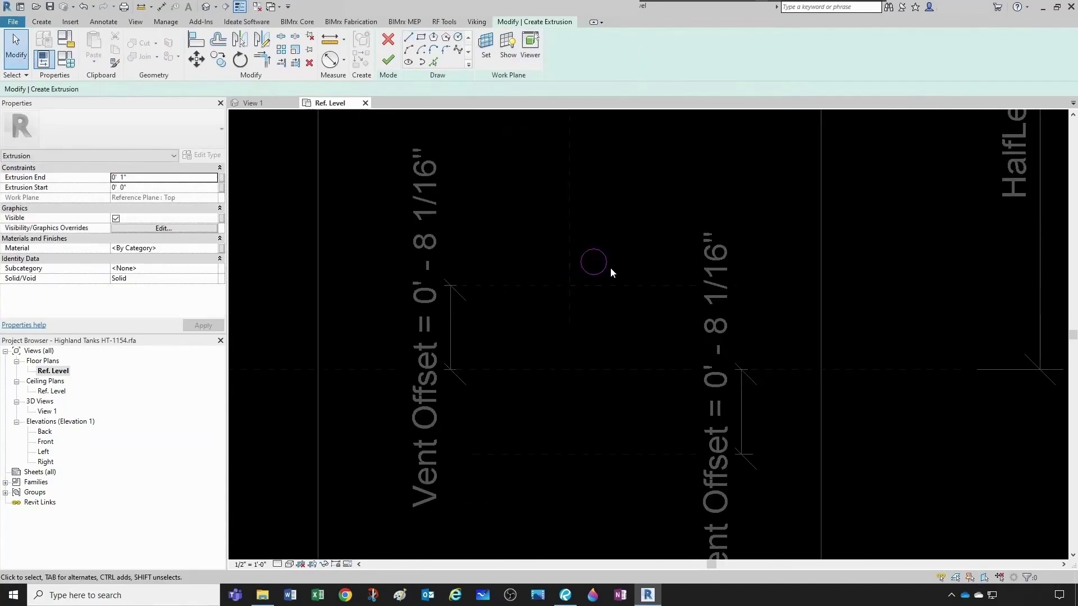
Make the center mark of the sketched vent circle visible.
left_click(607, 262)
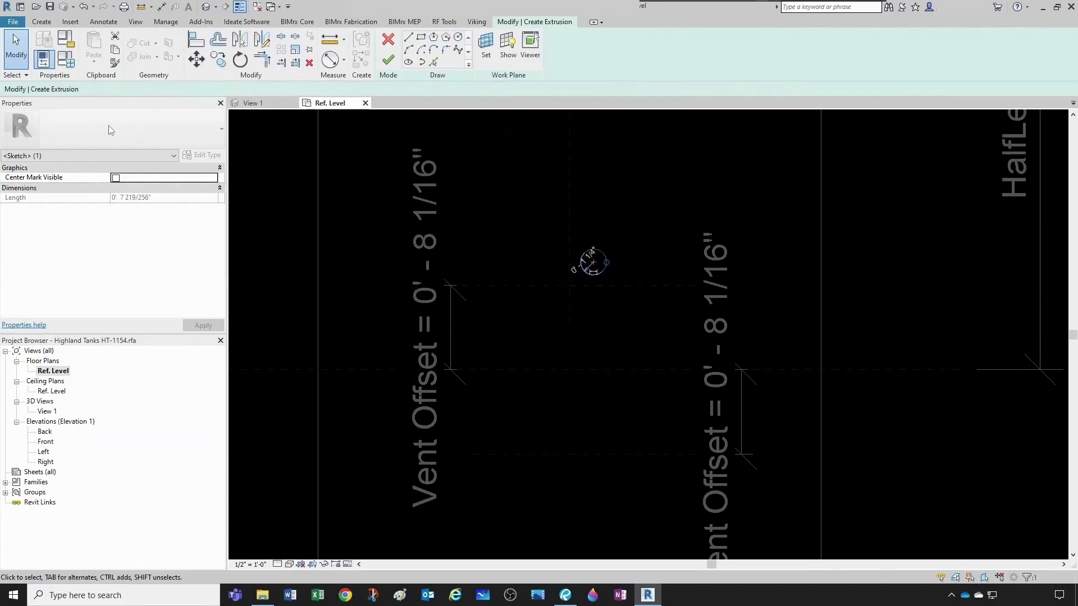
left_click(115, 178)
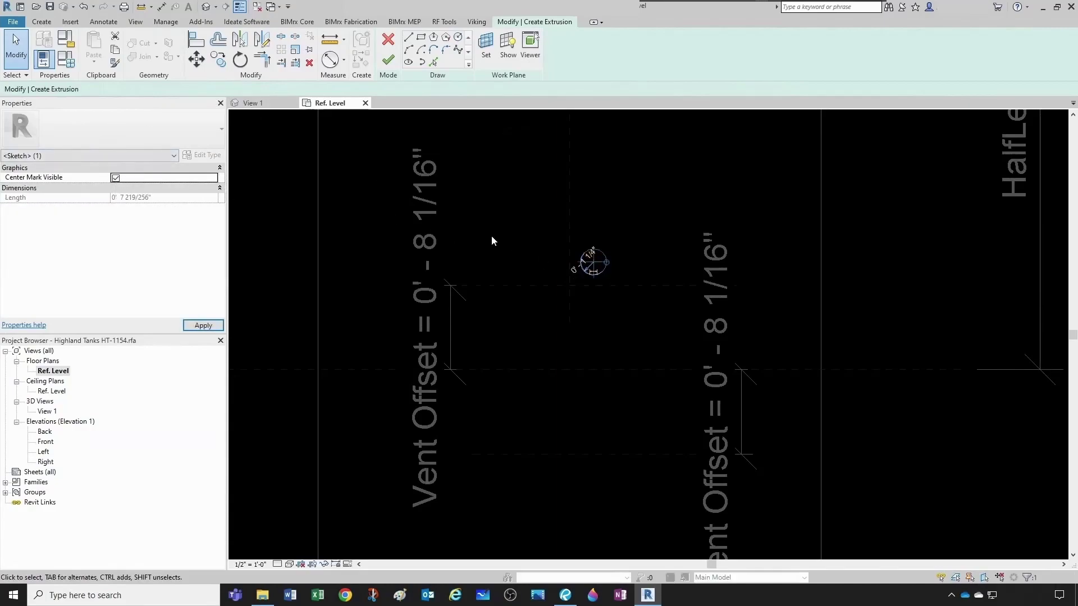
left_click(522, 241)
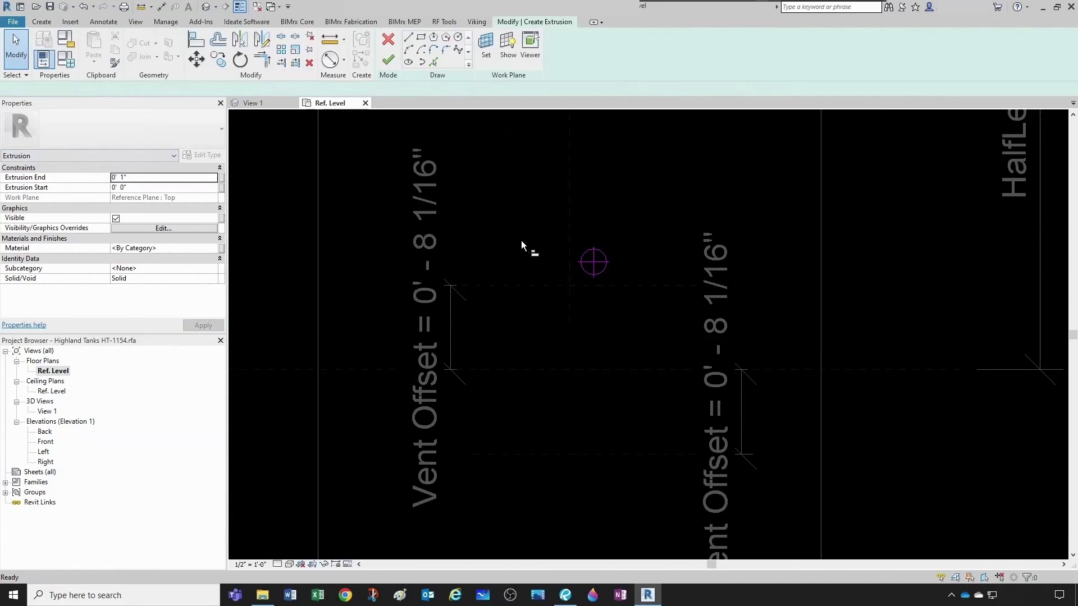
Align the circle's center to the tank's vertical reference plane and the upper short vent plane, locking both alignments.
key("a")
key("l")
left_click(568, 219)
left_click(593, 261)
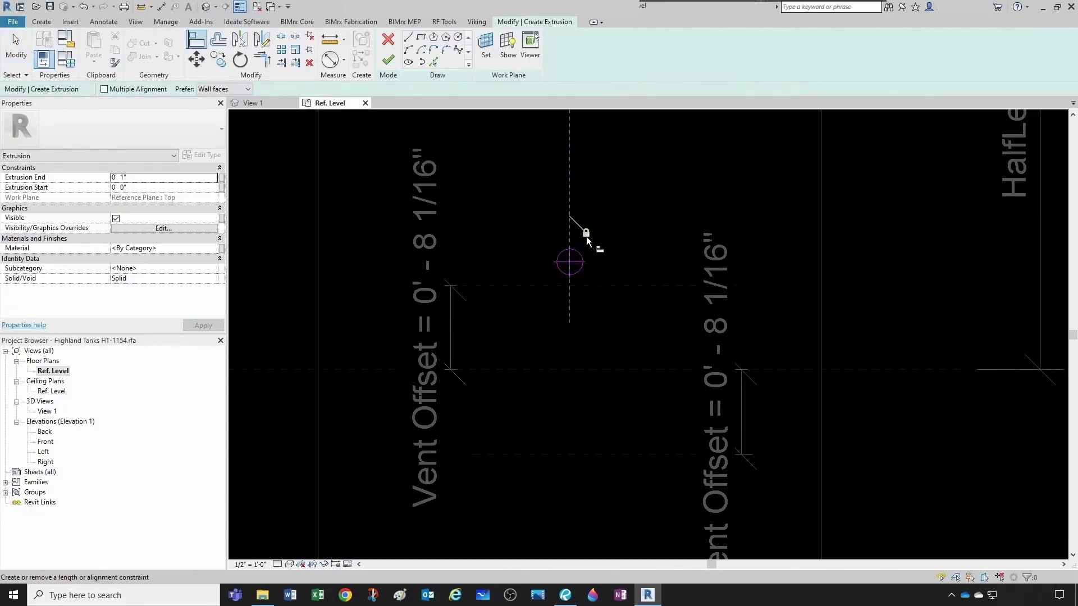
left_click(601, 286)
left_click(582, 269)
key("Escape")
key("Escape")
Add a diameter dimension to the vent circle, set it to 2", and finish the extrusion.
left_click(331, 59)
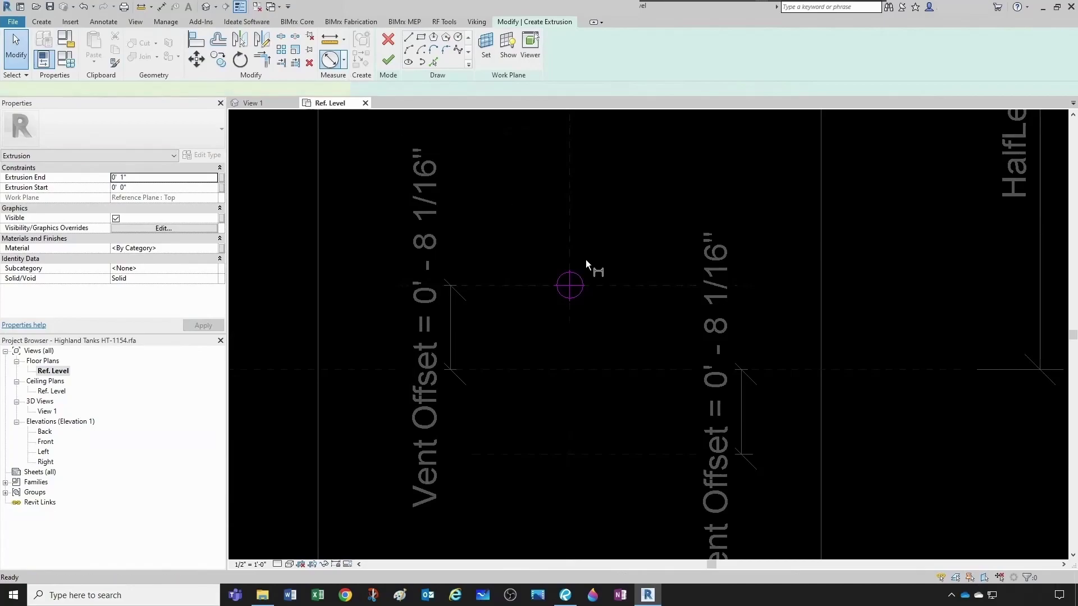
left_click(581, 275)
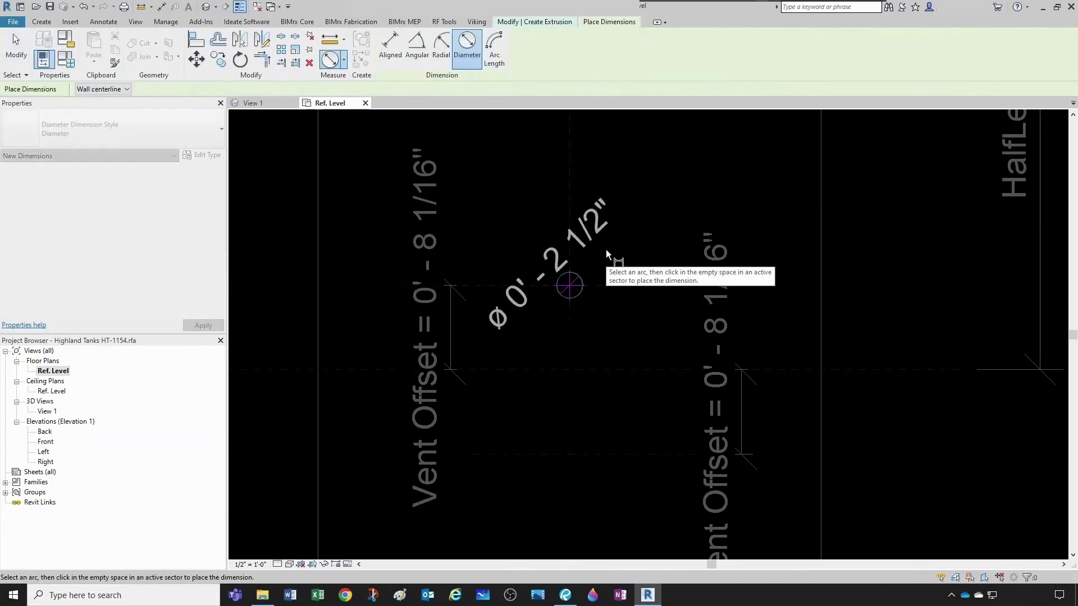
key("Escape")
key("Escape")
left_click(564, 290)
left_click(560, 280)
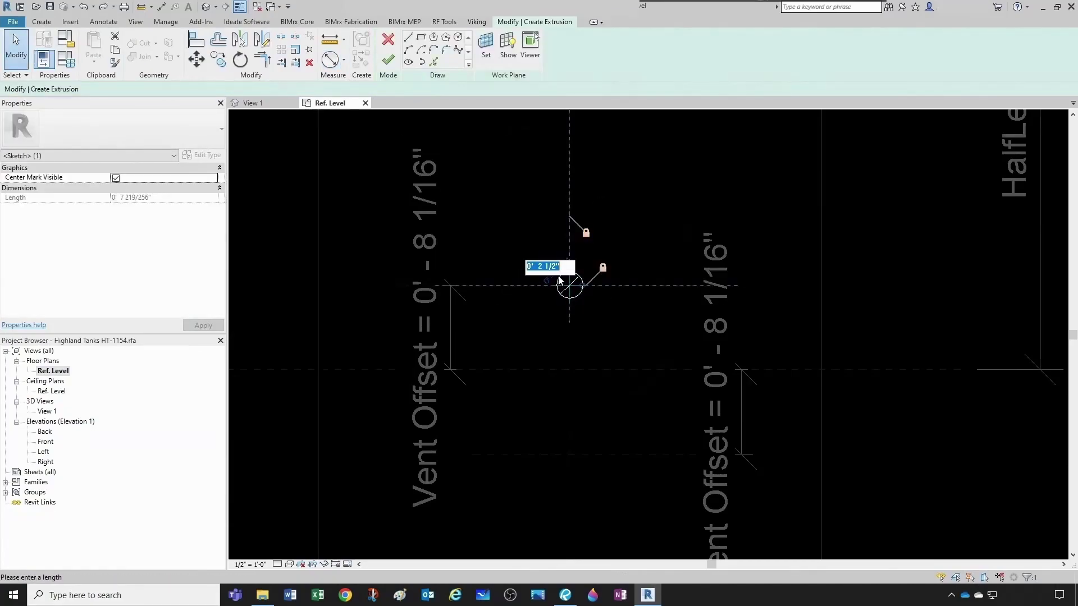
type("2\"")
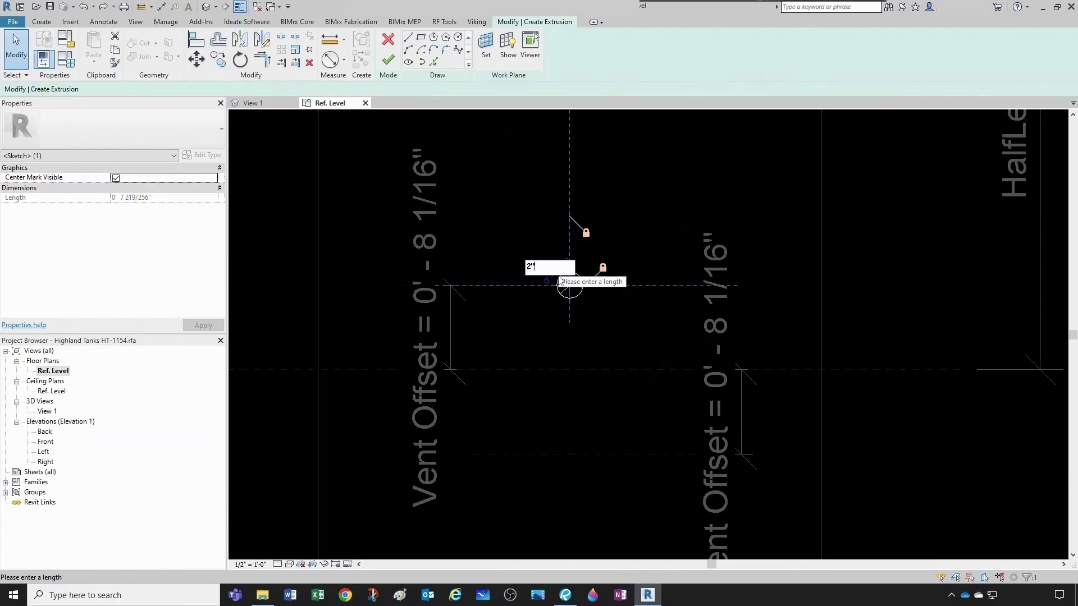
key("Return")
left_click(556, 330)
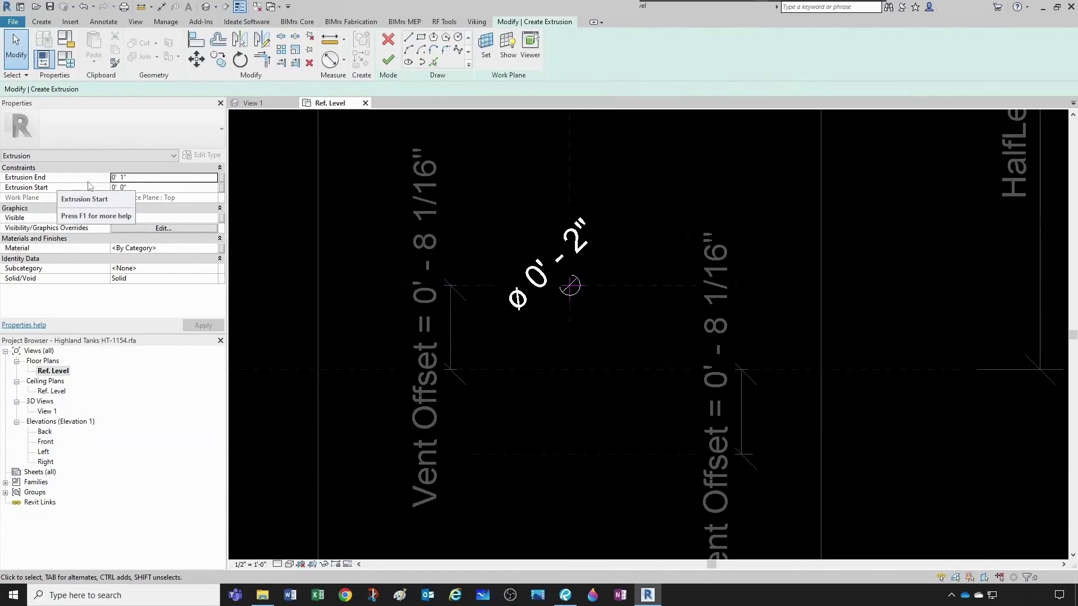
left_click(387, 60)
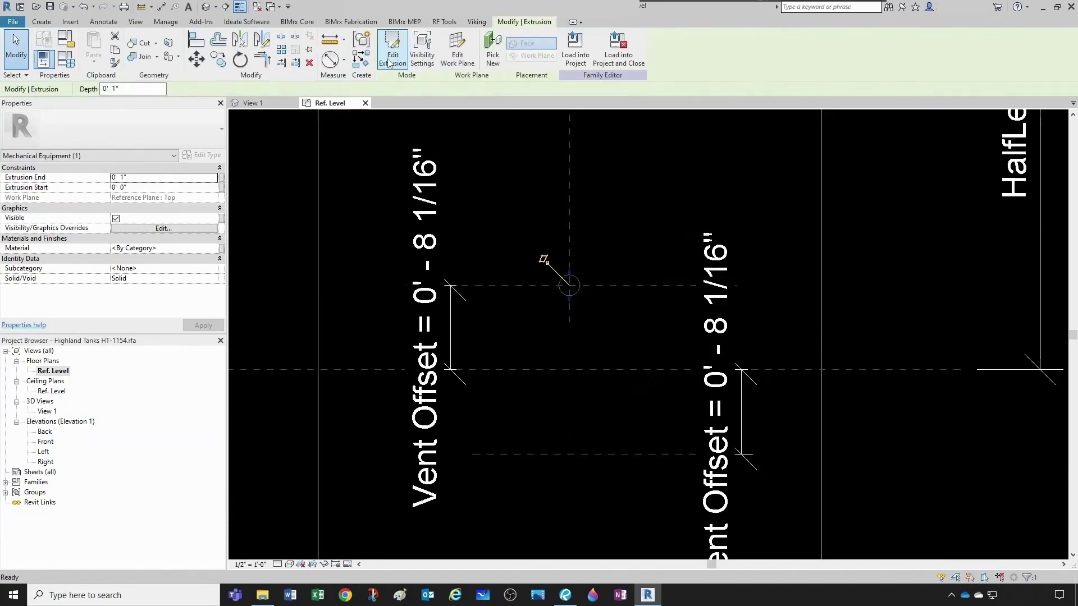
left_click(467, 340)
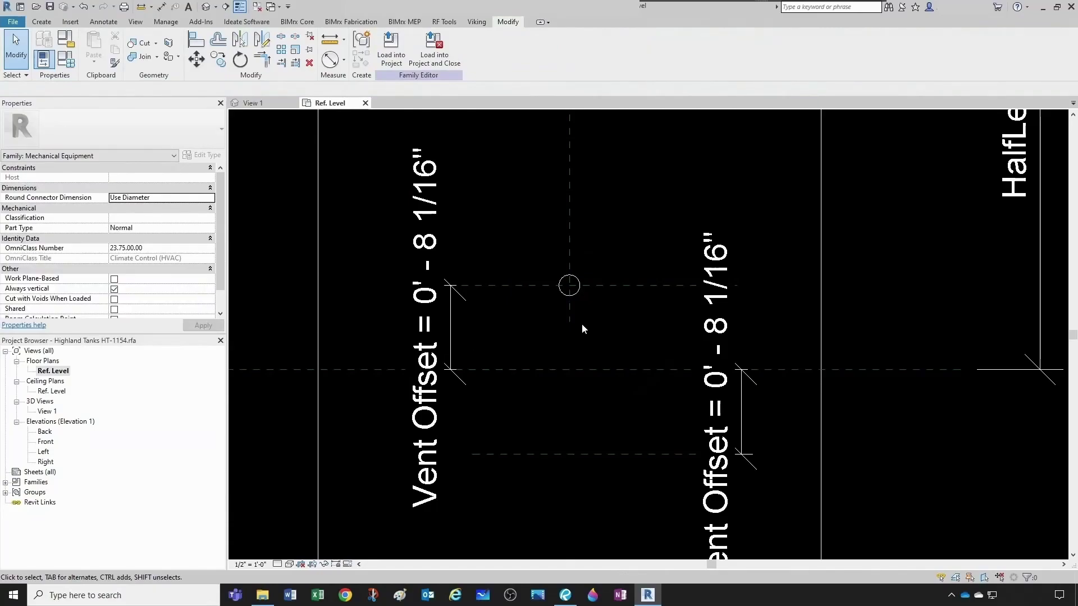
Start another extrusion, sketch a circle with a radius of about 1" between the two short vent planes, and show its center mark.
left_click(42, 21)
left_click(95, 50)
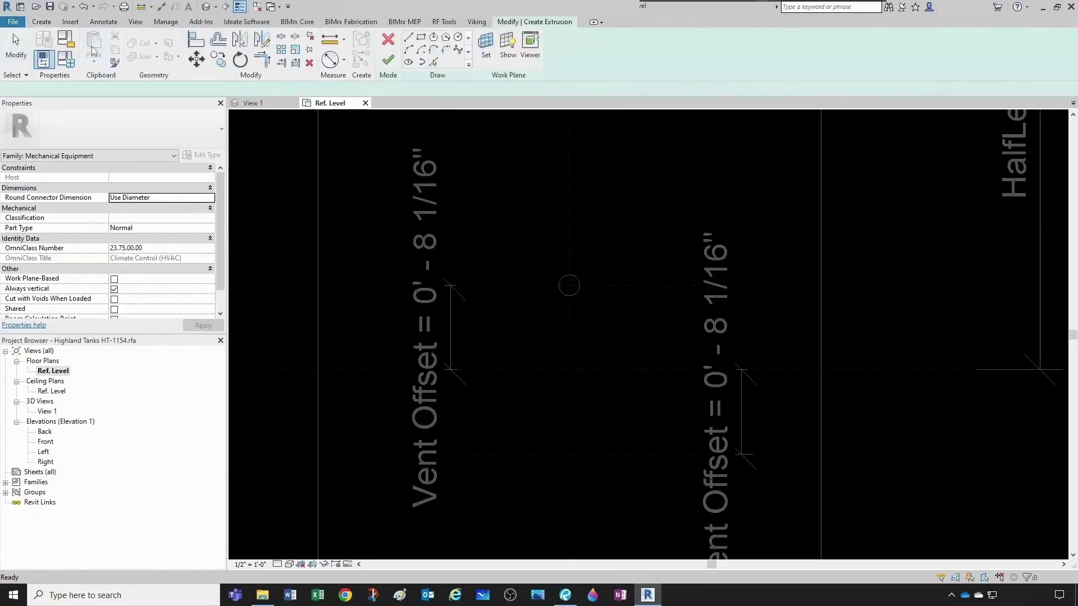
left_click(458, 37)
scroll(595, 362, "up", 1)
left_click(596, 345)
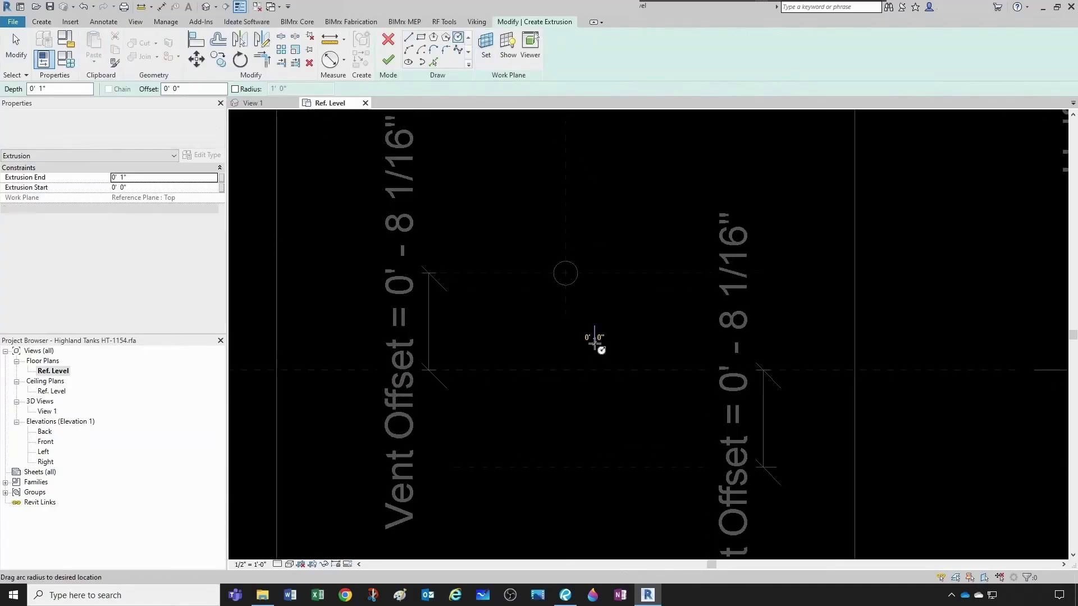
left_click(594, 333)
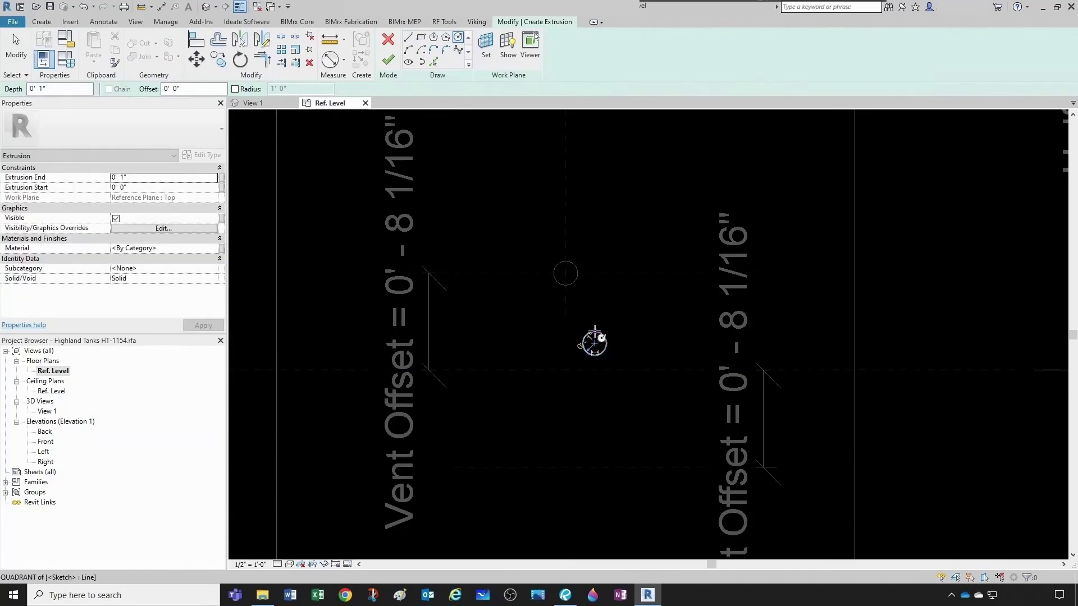
key("Escape")
key("Escape")
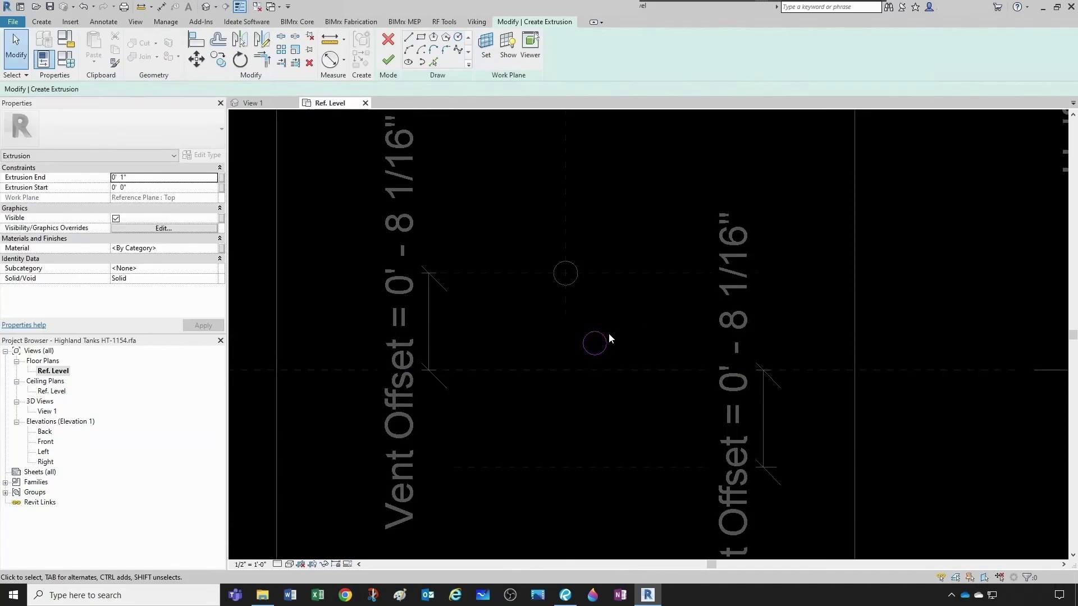
left_click(605, 340)
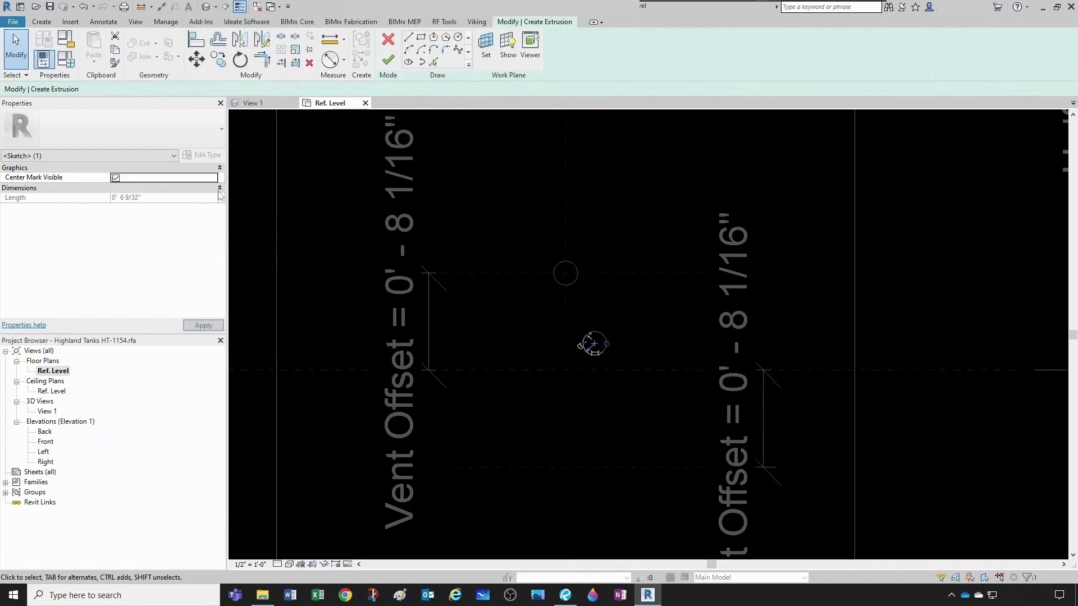
left_click(485, 332)
Align the new circle's center to the tank's vertical Center (Left/Right) reference plane and lock the alignment.
key("a")
key("l")
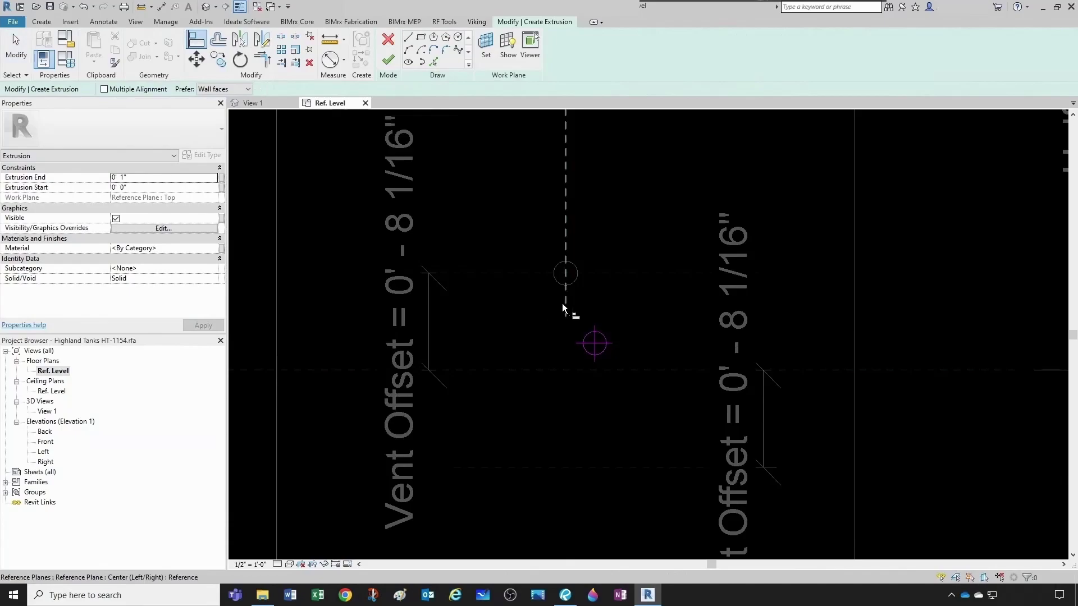
left_click(562, 306)
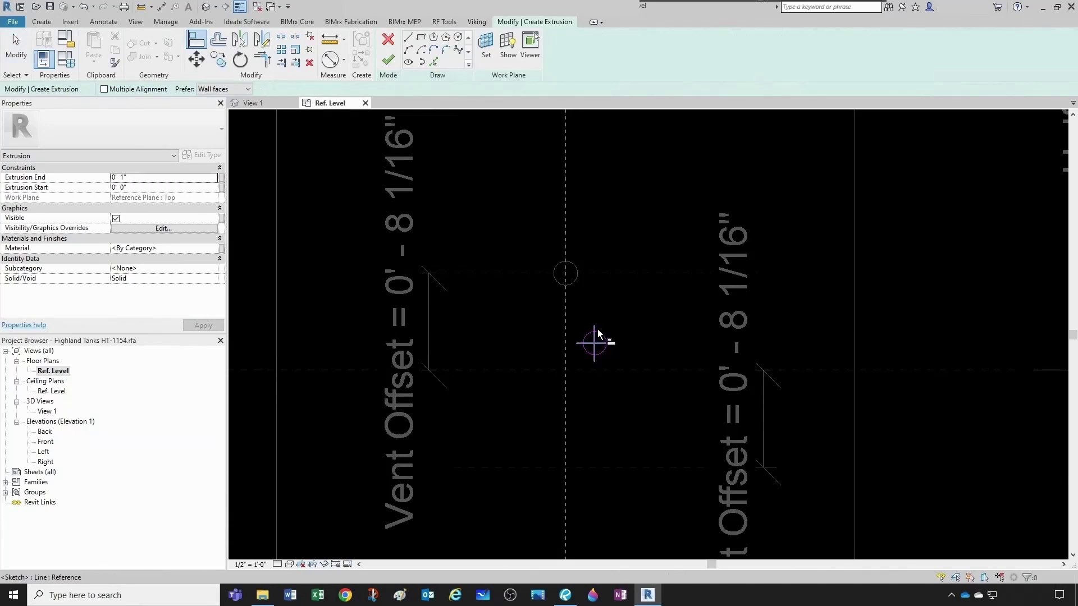
left_click(598, 329)
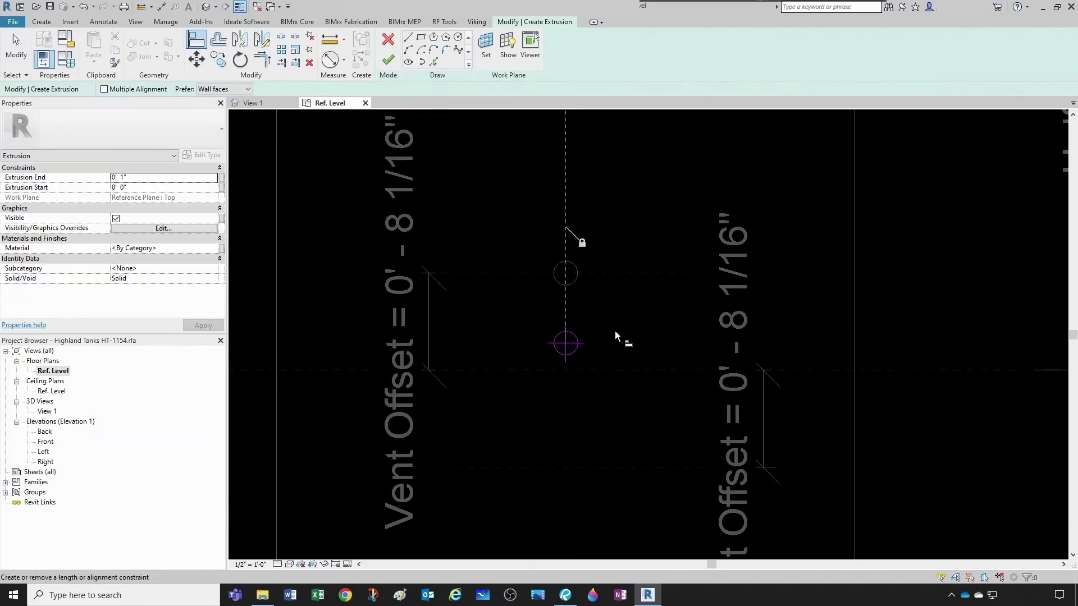
key("Escape")
key("Escape")
scroll(569, 332, "down", 1)
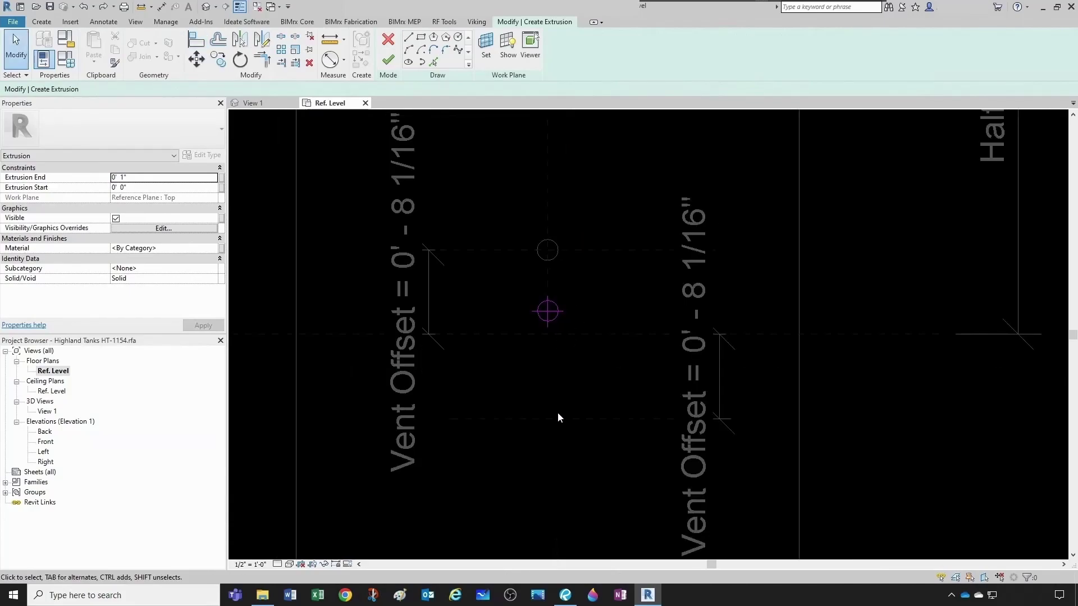
Align the circle's center to the lower short vent reference plane, lock it, and finish the extrusion.
key("a")
key("l")
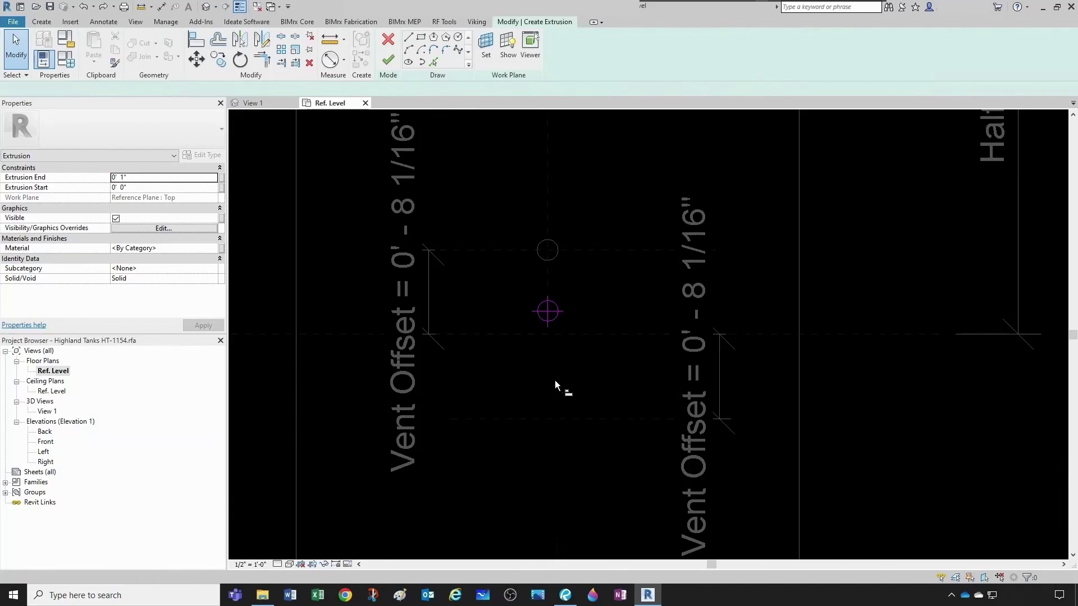
left_click(566, 418)
left_click(561, 314)
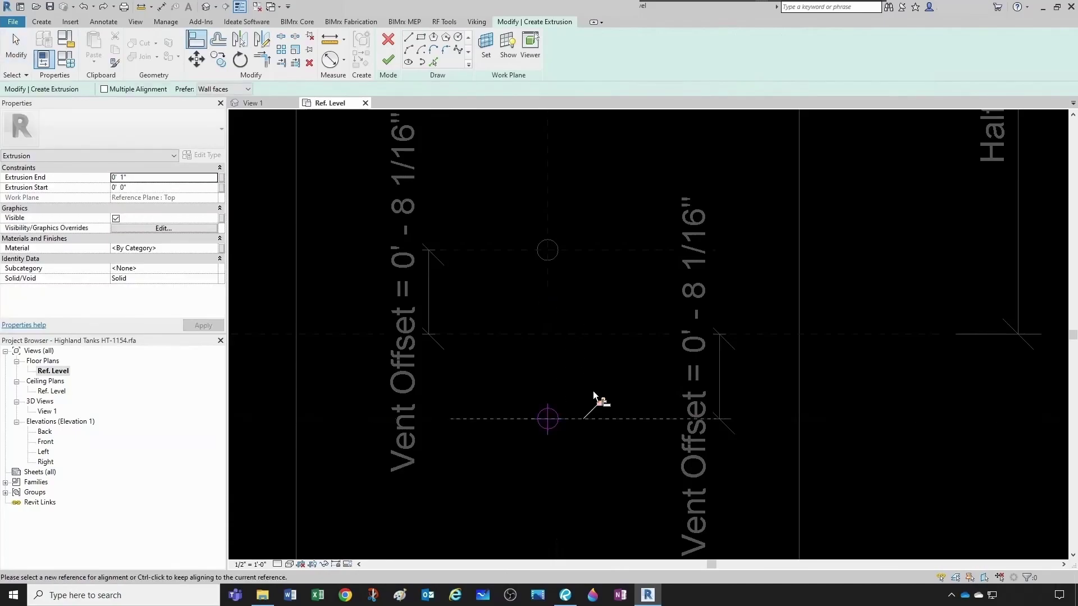
key("Escape")
key("Escape")
scroll(584, 355, "down", 2)
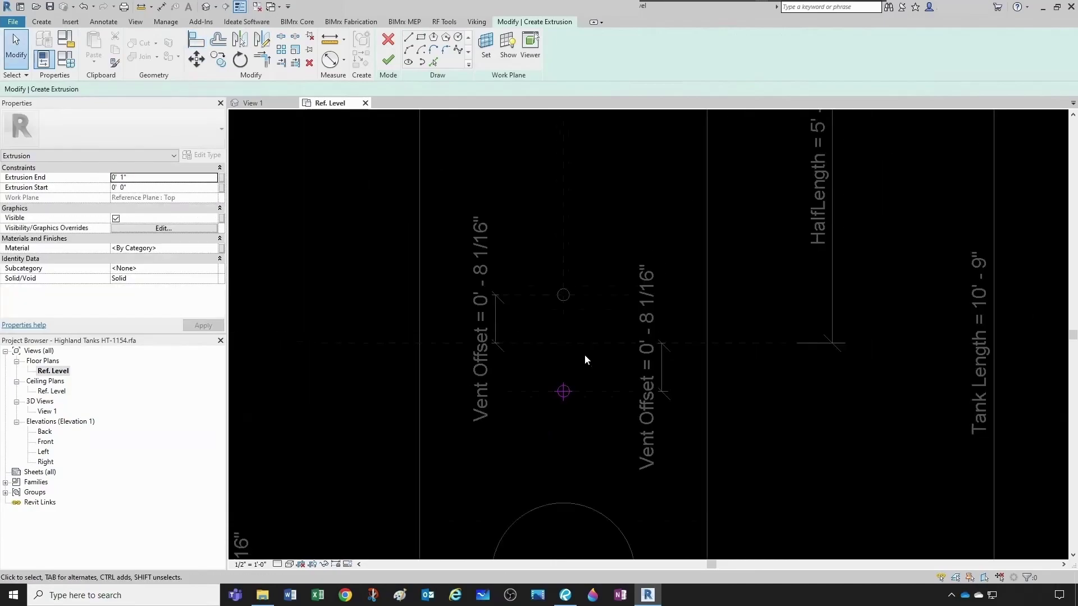
scroll(584, 355, "down", 1)
scroll(546, 346, "down", 1)
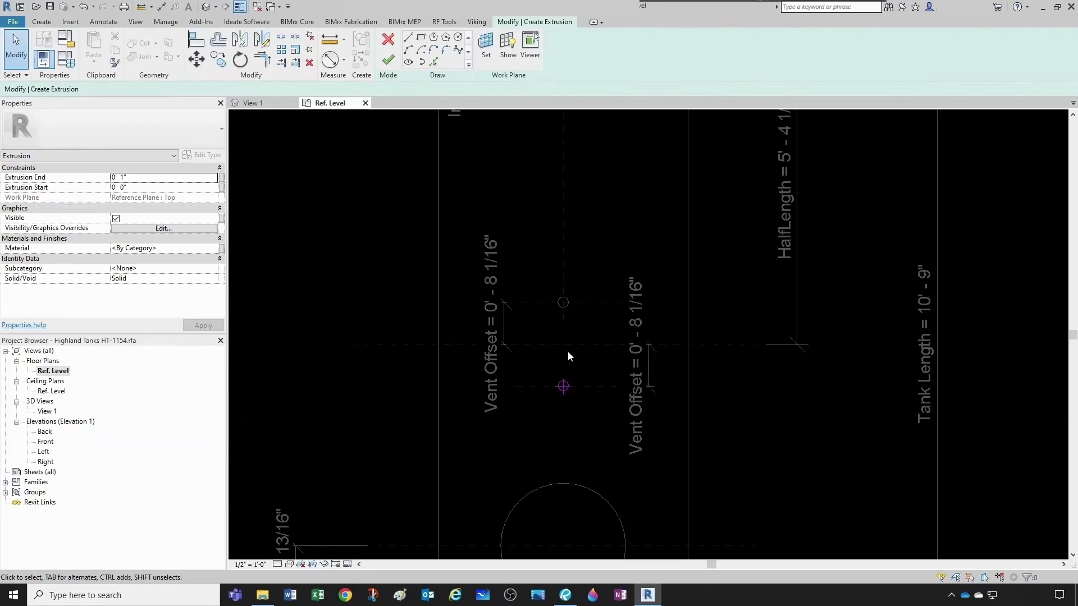
left_click(388, 60)
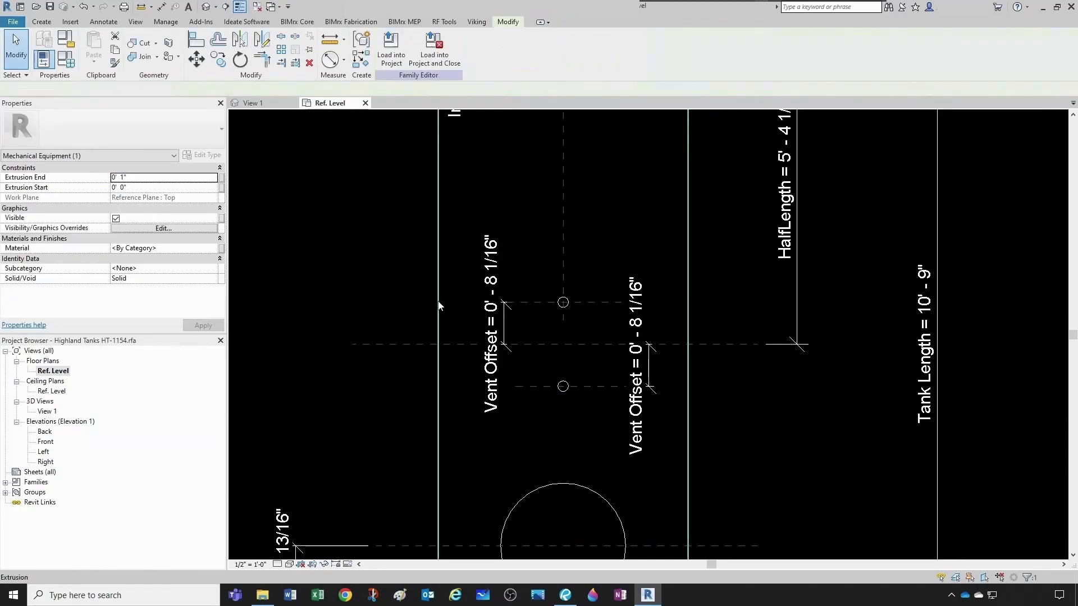
key("Escape")
Edit the lower vent extrusion's sketch, add a diameter dimension to its circle, and finish the edit.
scroll(562, 391, "up", 2)
left_click(563, 393)
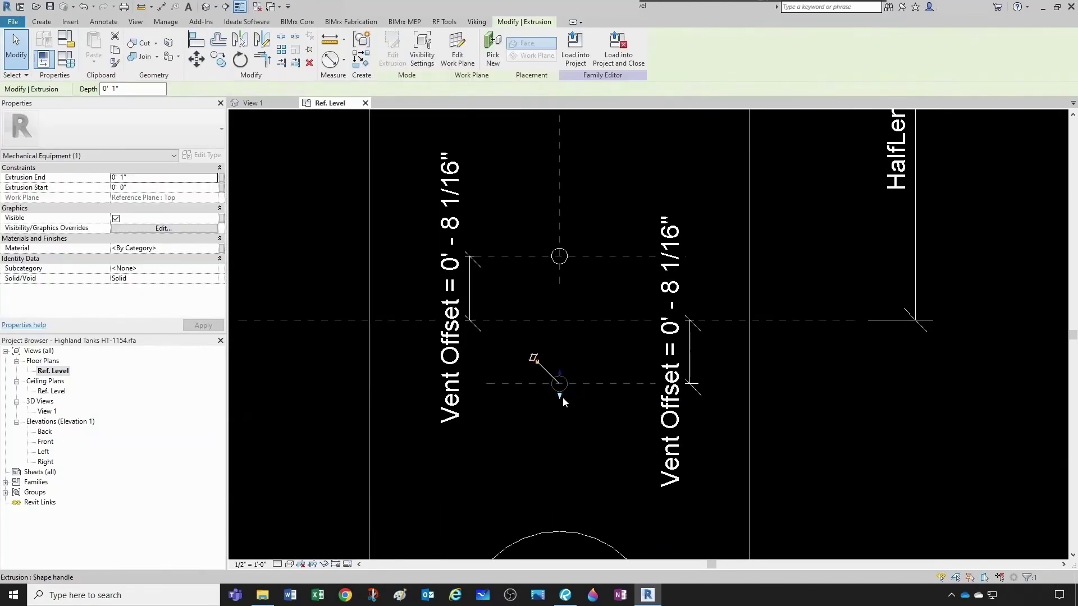
left_click(392, 48)
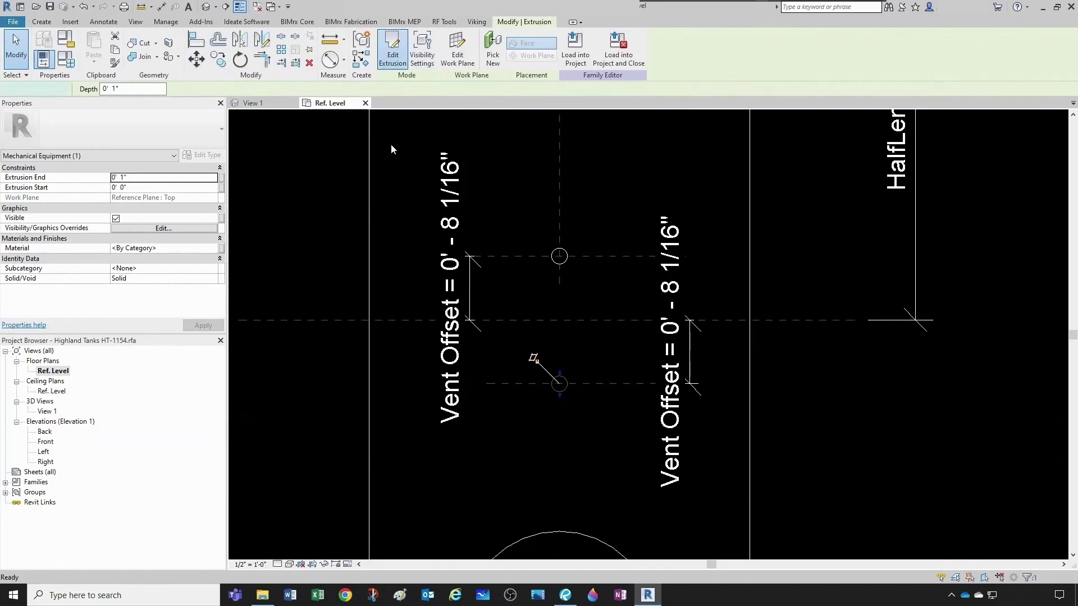
scroll(585, 406, "up", 2)
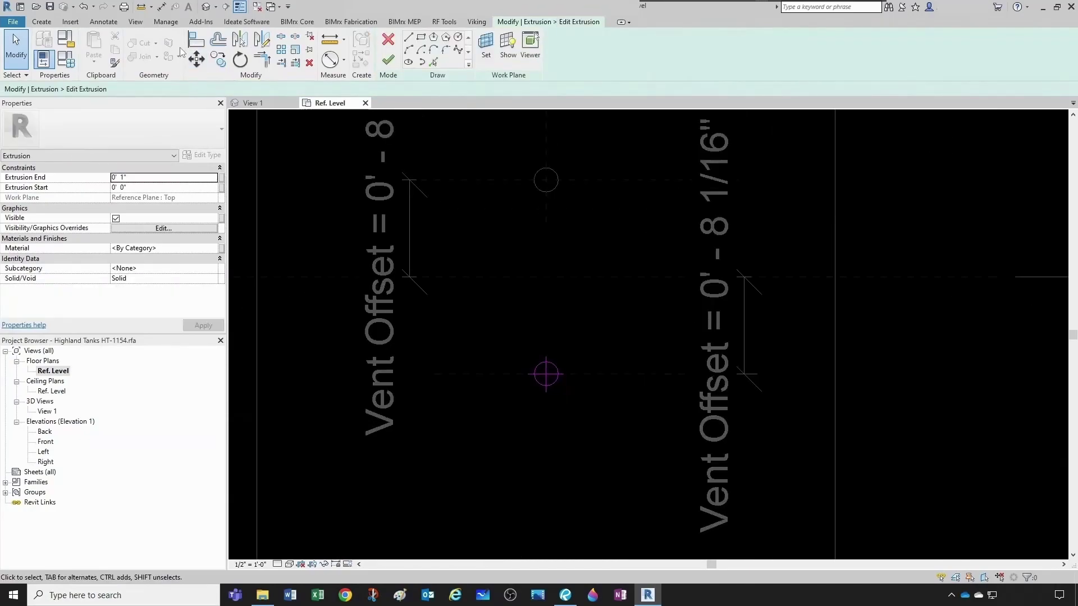
left_click(330, 59)
scroll(496, 334, "up", 1)
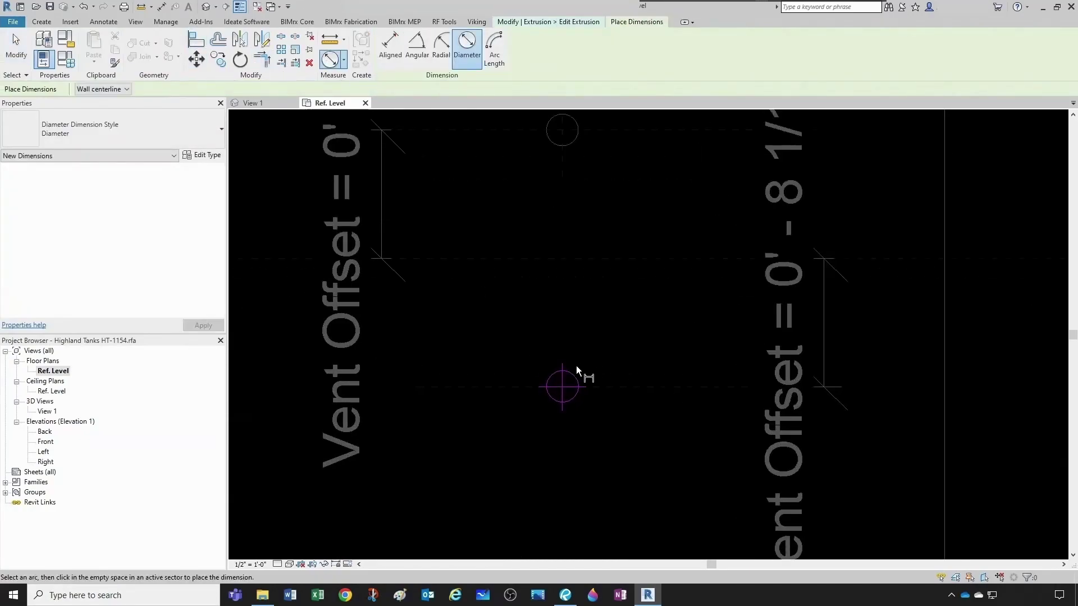
left_click(574, 373)
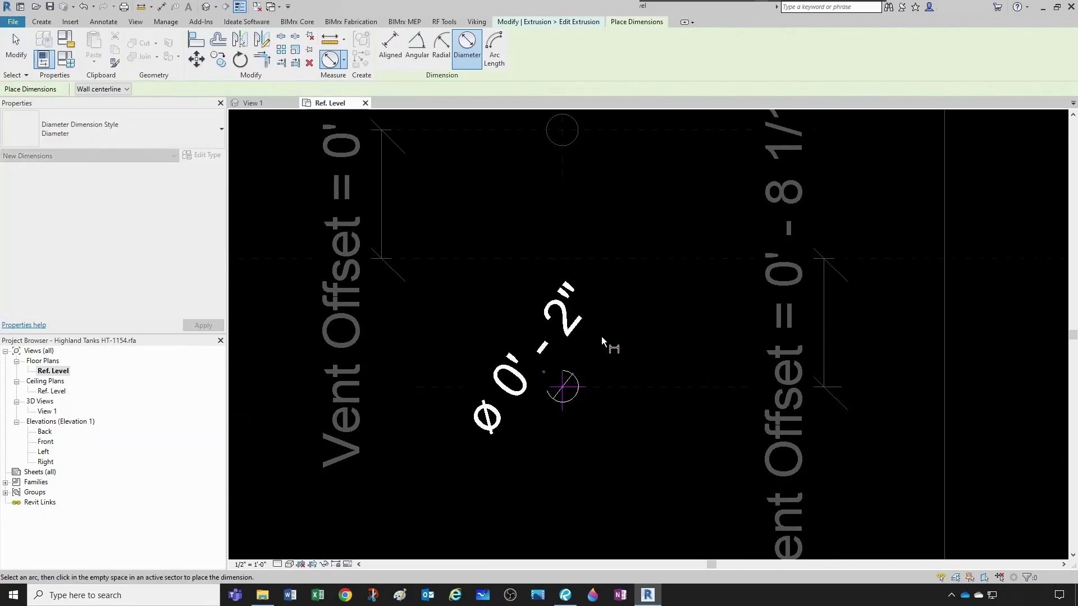
left_click(602, 336)
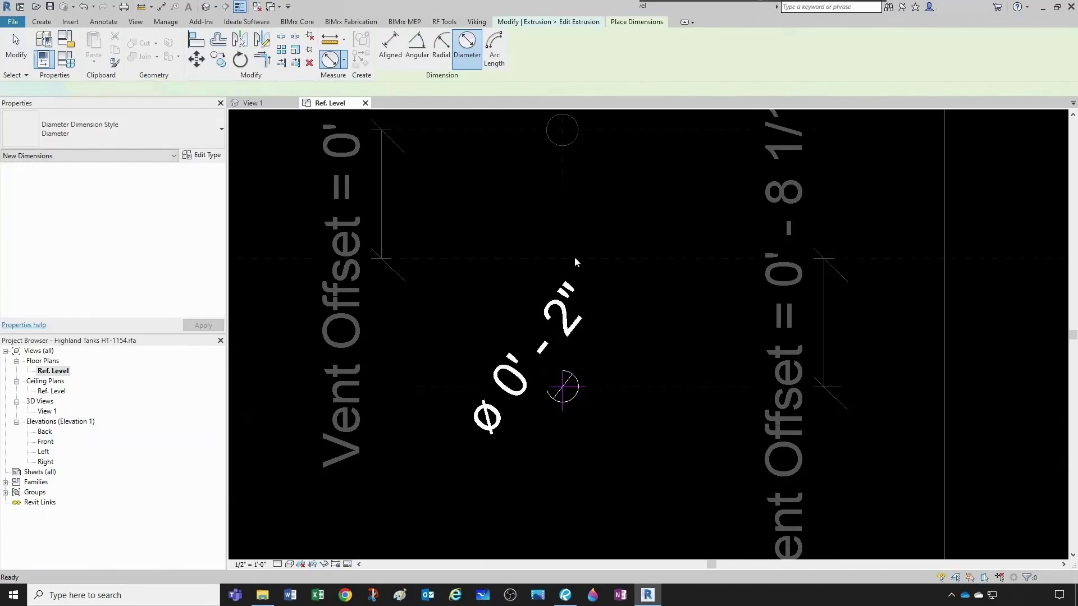
key("Escape")
scroll(574, 257, "down", 2)
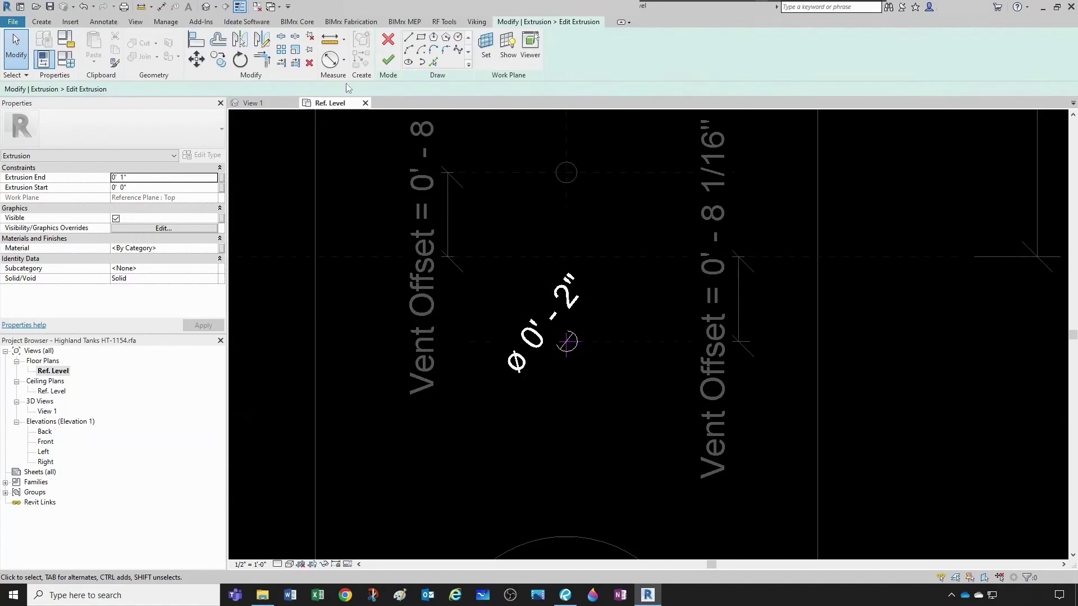
left_click(387, 66)
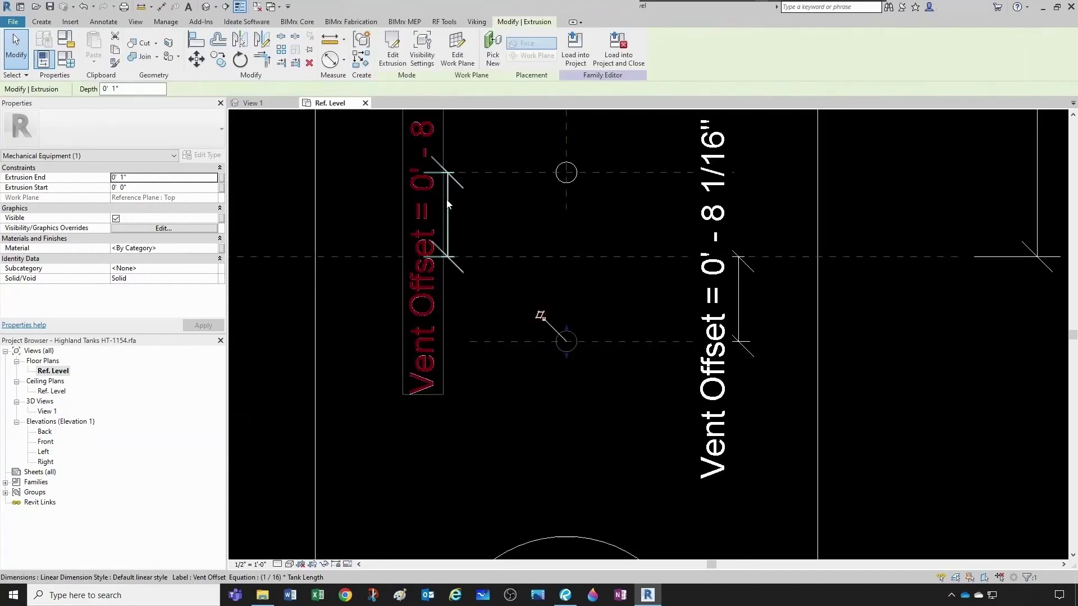
scroll(529, 315, "down", 1)
left_click(515, 369)
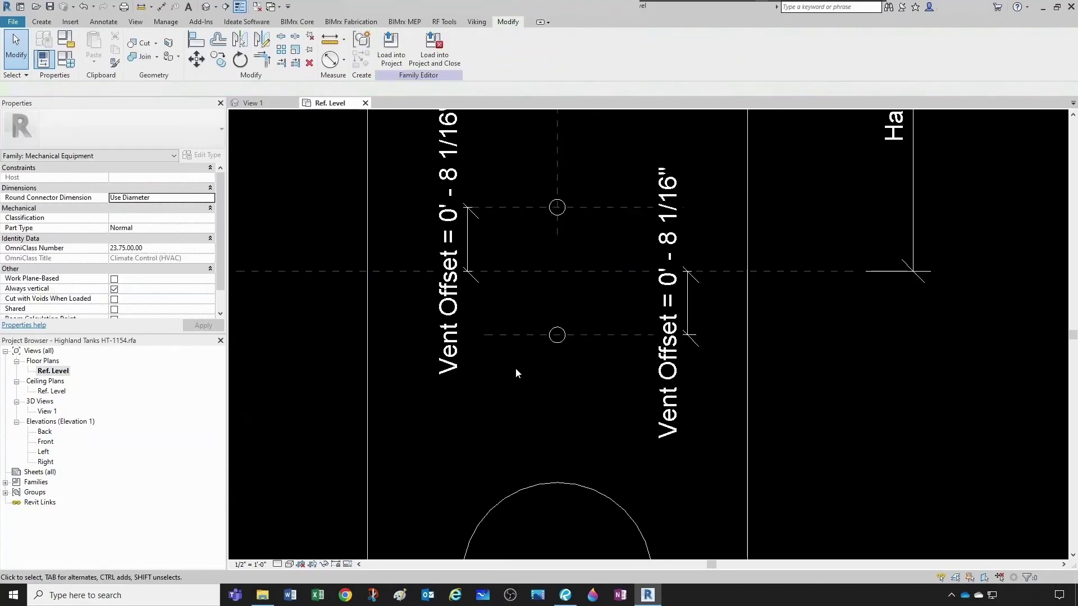
In the 3D view, set the existing pipe connector's flow direction to In and its system classification to Sanitary.
left_click(268, 105)
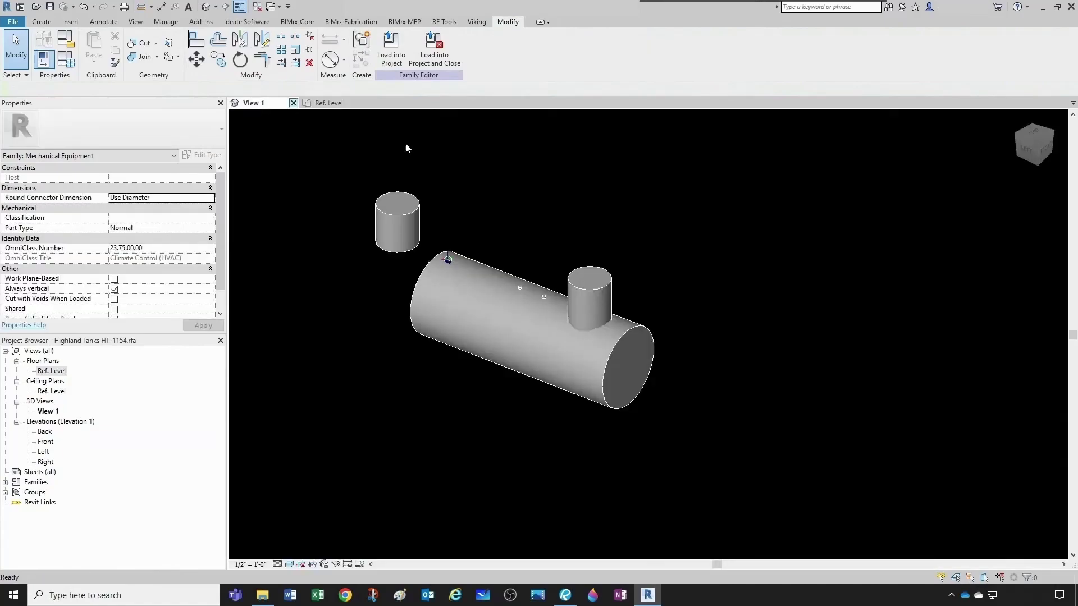
middle_click_drag(495, 334, 394, 207, "shift")
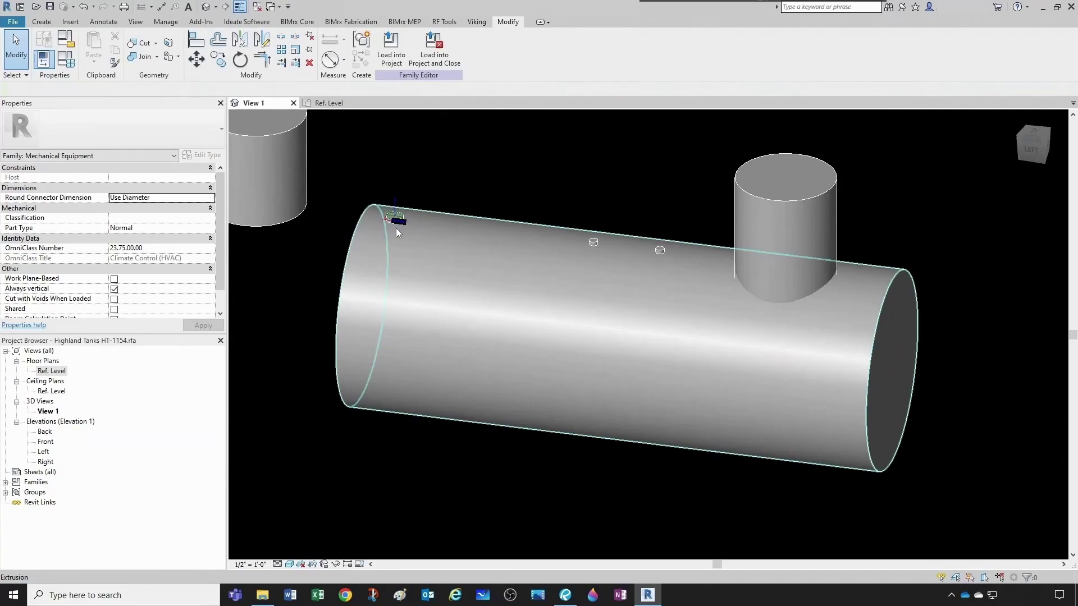
scroll(652, 250, "up", 2)
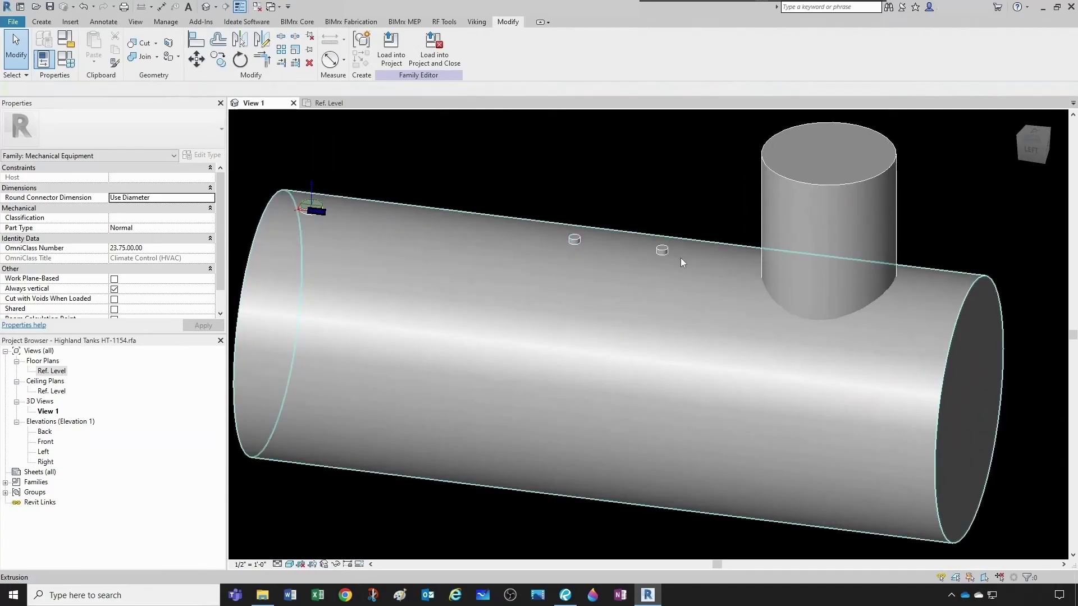
scroll(565, 275, "down", 2)
middle_click_drag(566, 275, 513, 304, "shift")
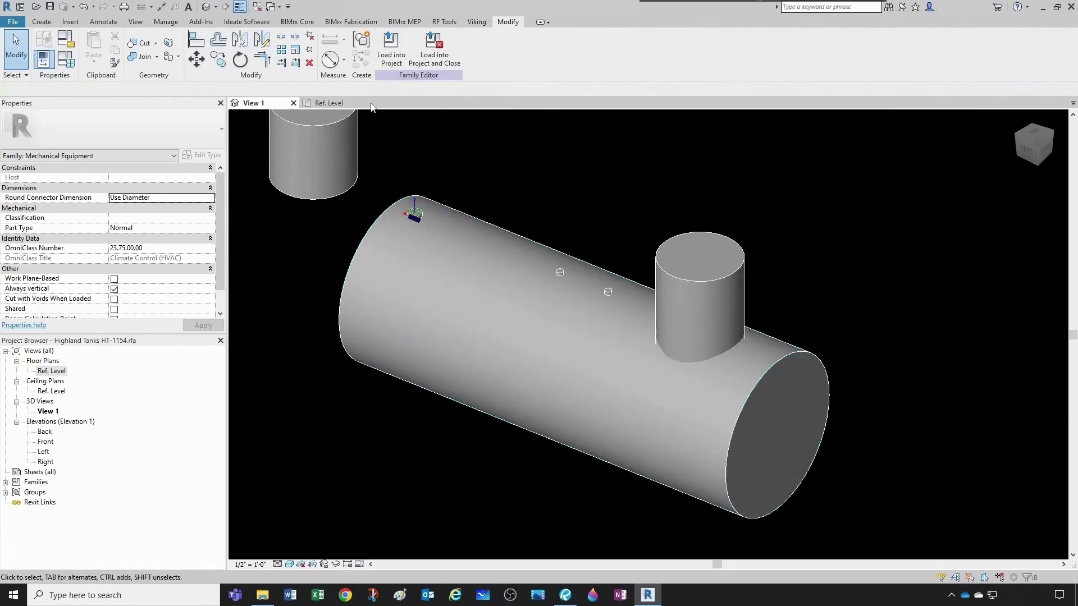
scroll(400, 183, "up", 1)
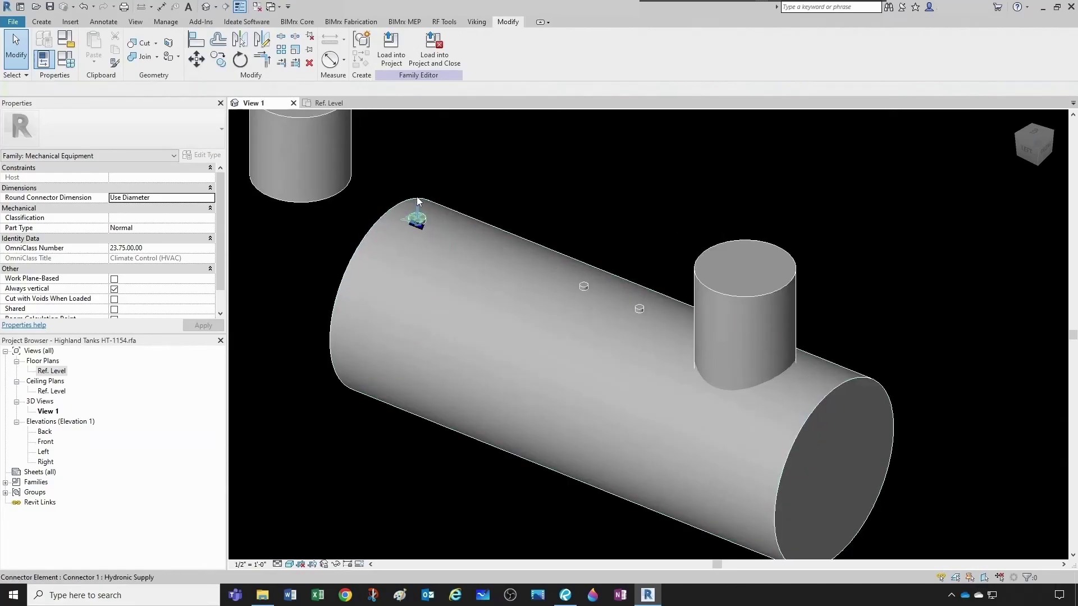
left_click(431, 214)
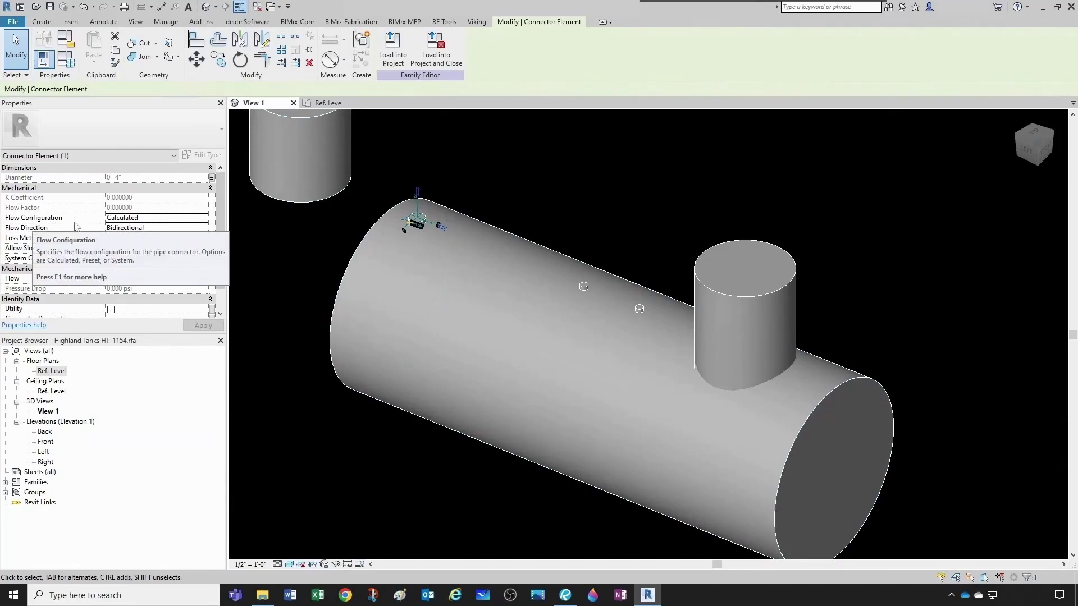
left_click(188, 228)
left_click(128, 238)
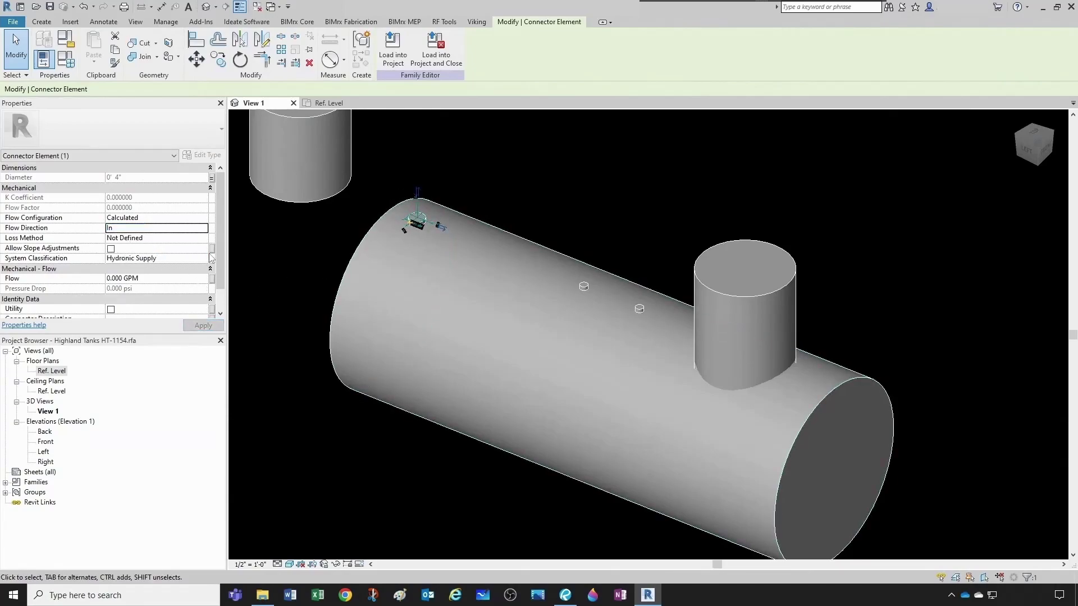
left_click(200, 260)
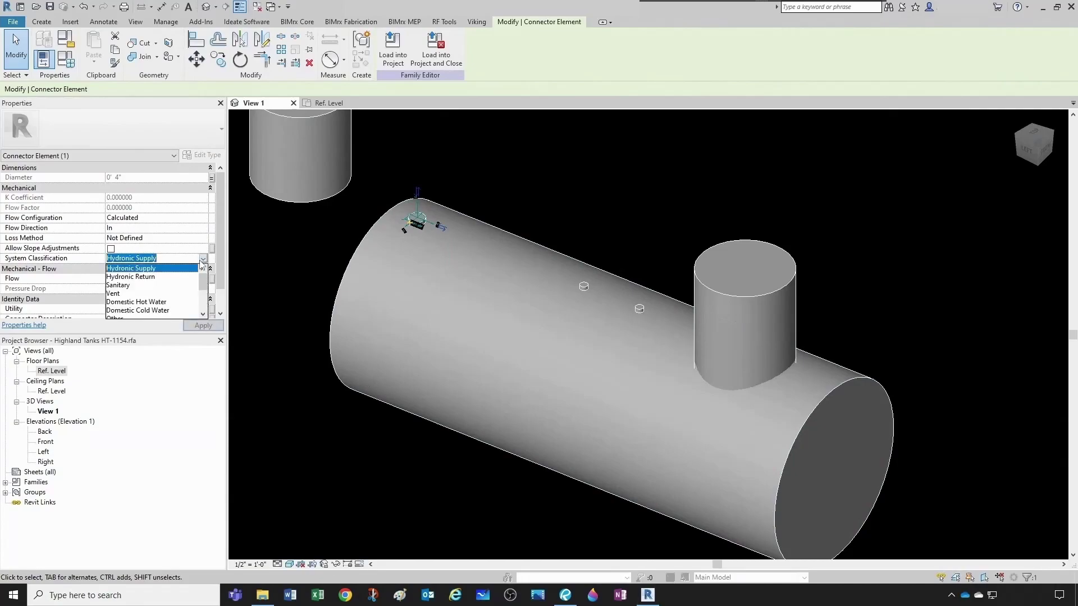
left_click(117, 285)
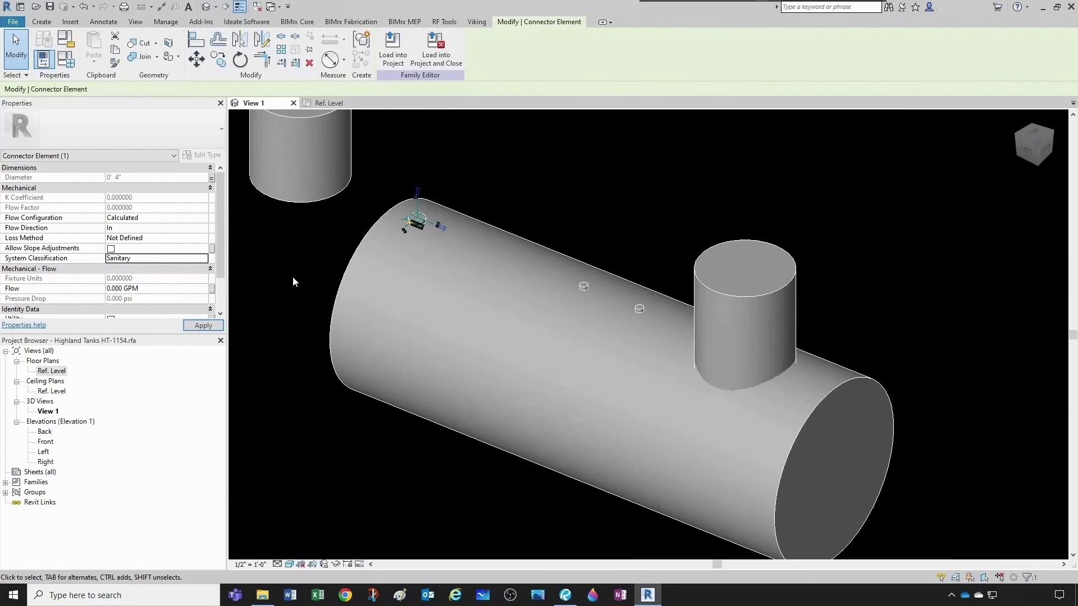
left_click(288, 256)
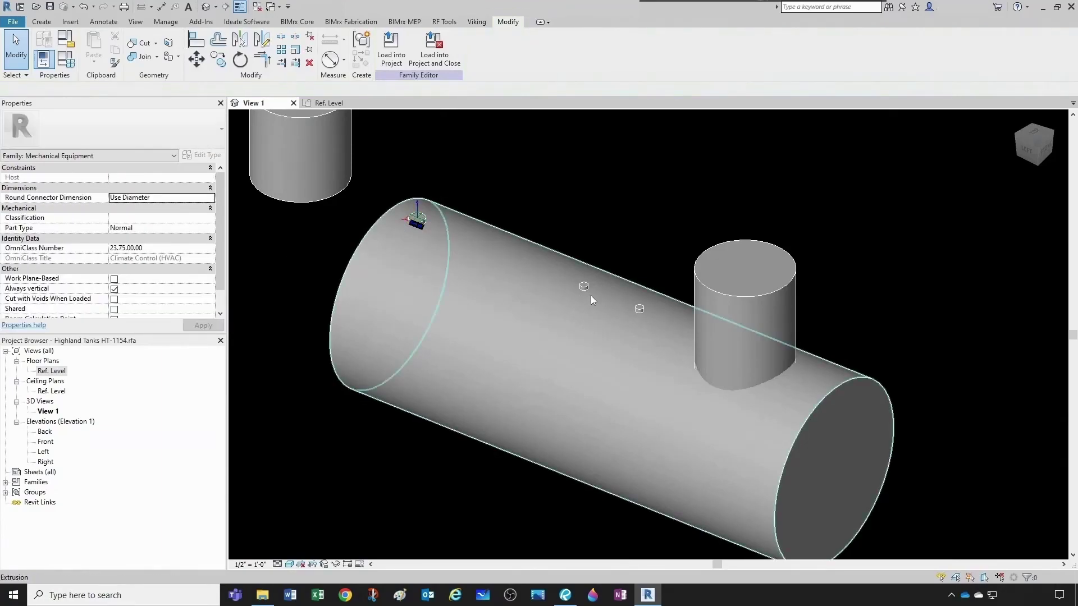
Place a pipe connector on the top face of each of the two small vent extrusions.
left_click(45, 22)
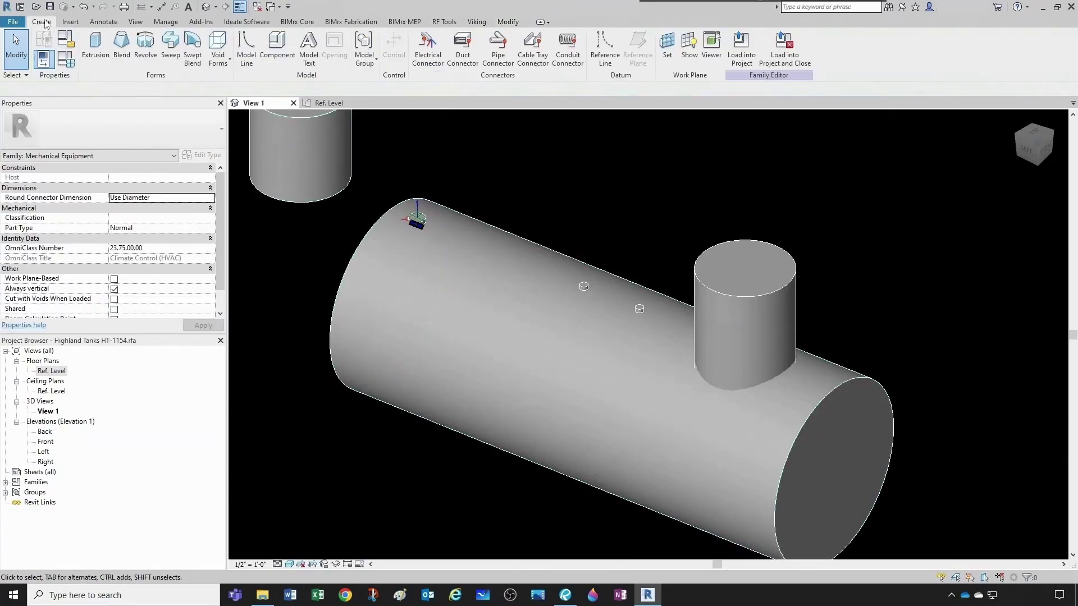
left_click(498, 45)
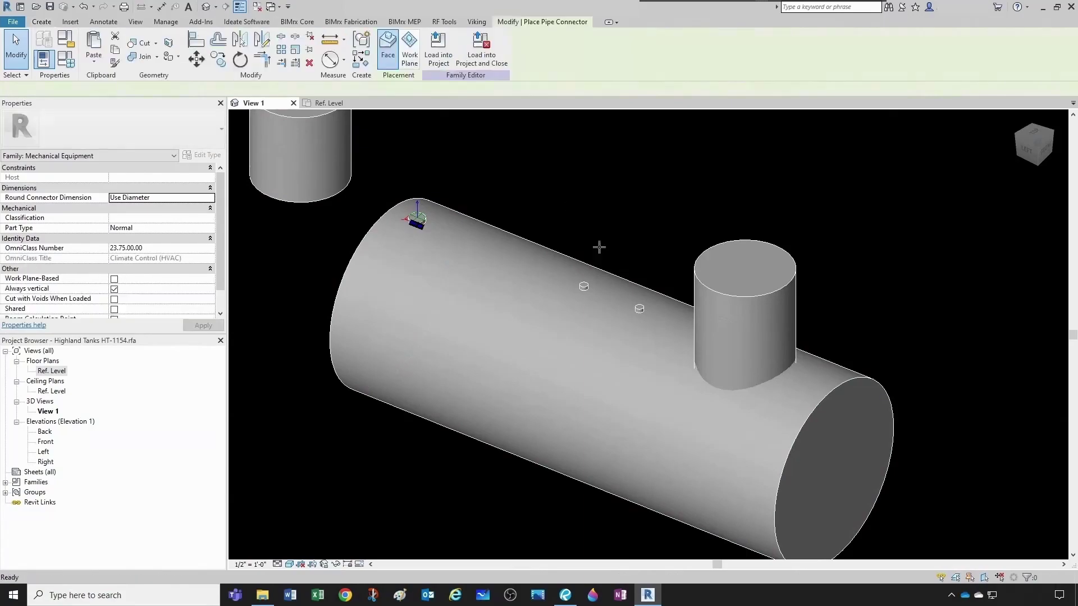
scroll(595, 270, "up", 2)
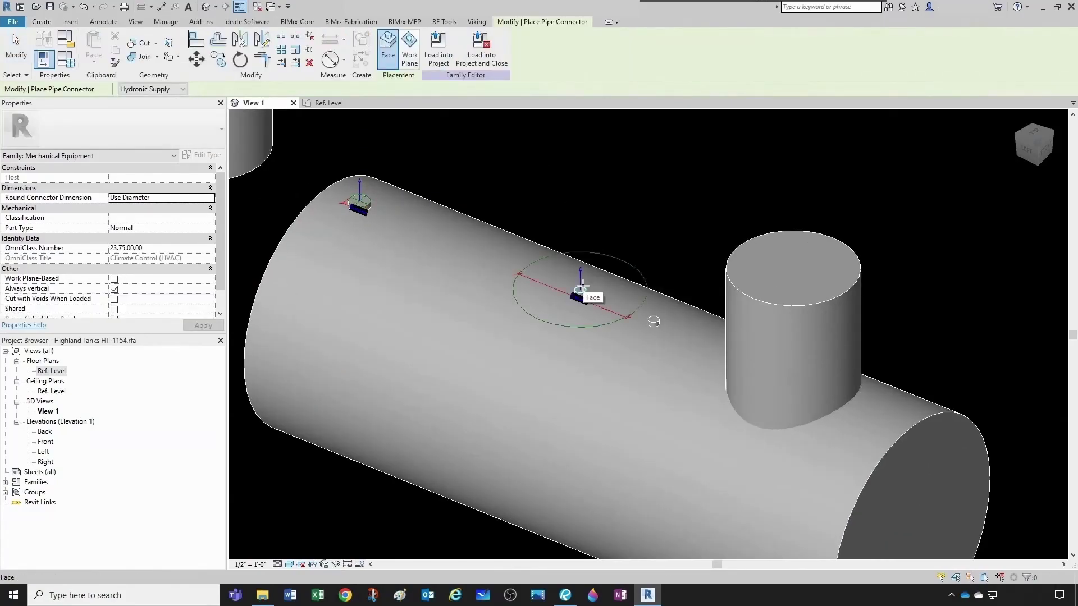
left_click(654, 319)
key("Escape")
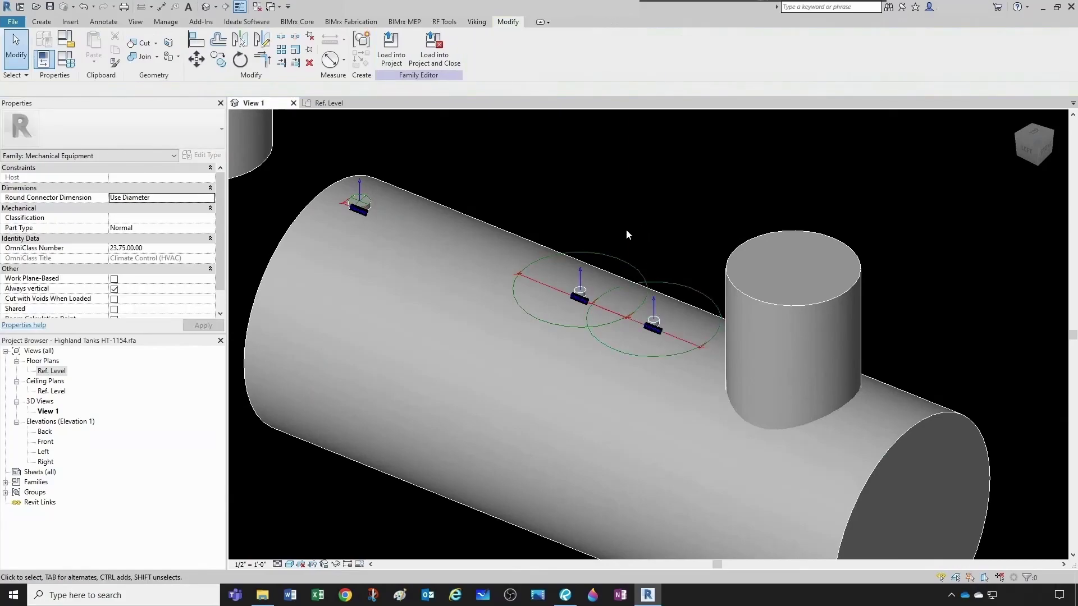
Give the vent connector nearer the inlet a 2" diameter, flow direction Out and system classification Vent.
left_click(620, 256)
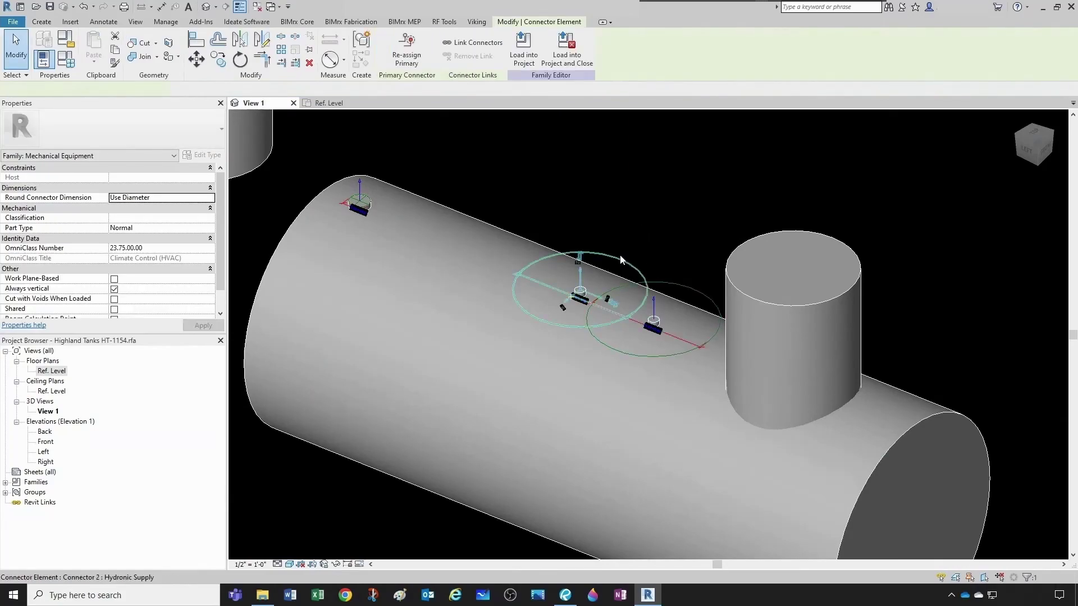
left_click(141, 177)
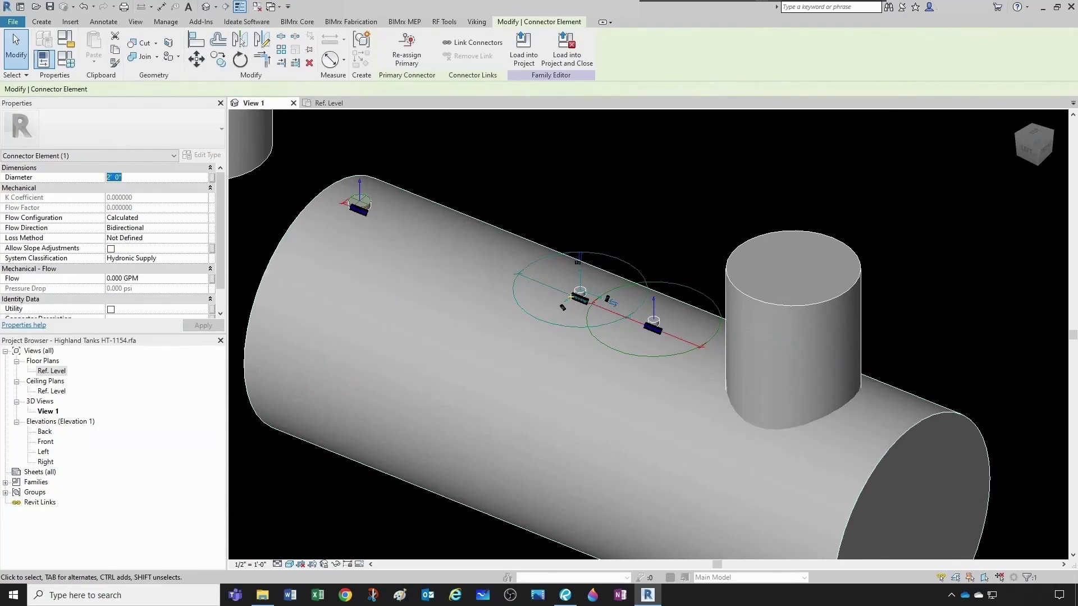
type("2")
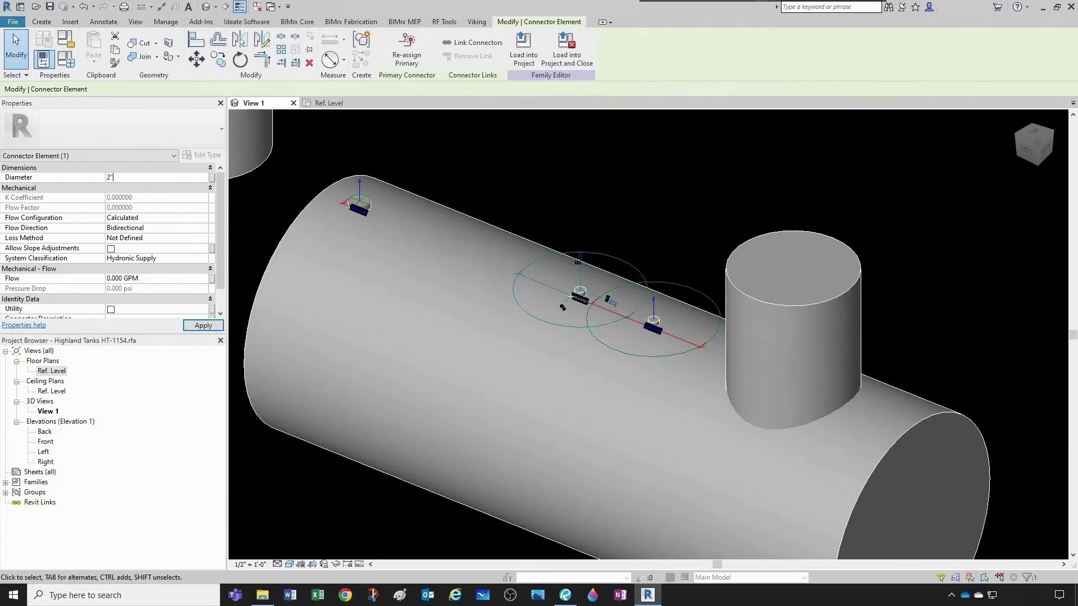
key("Return")
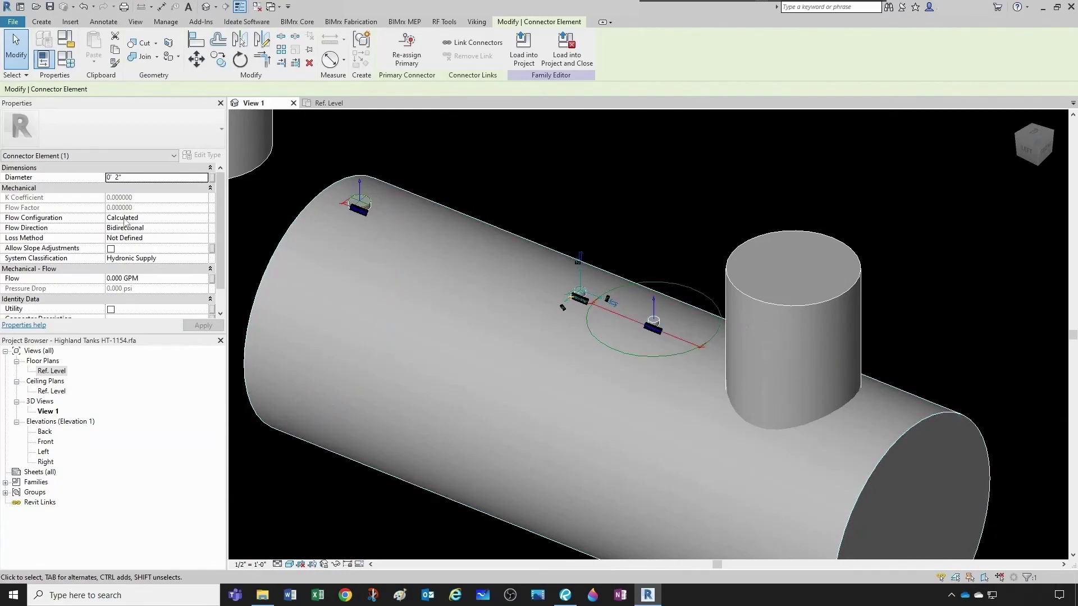
left_click(203, 228)
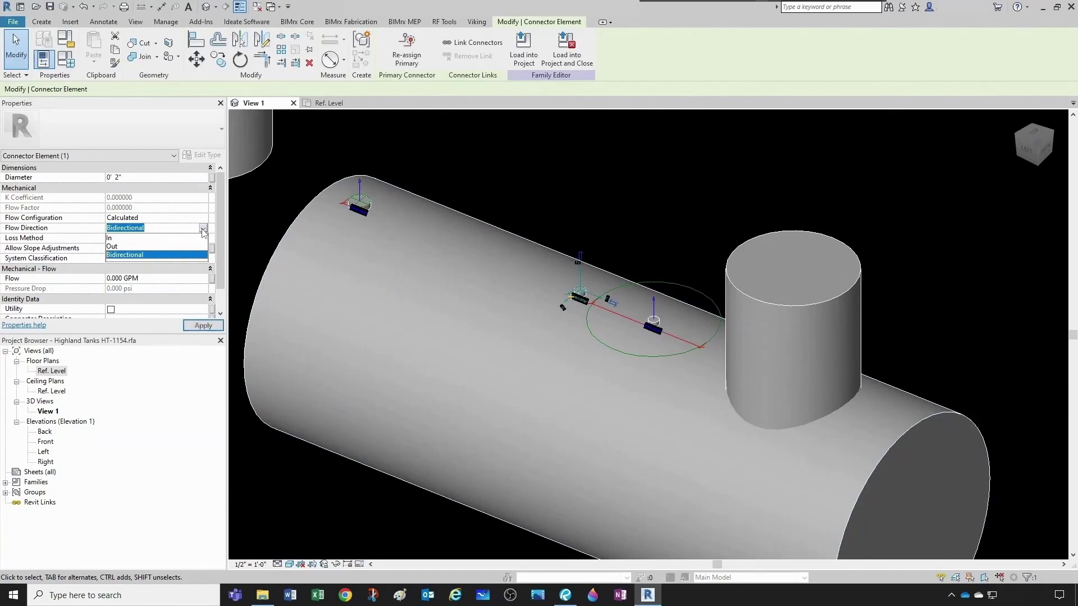
left_click(118, 247)
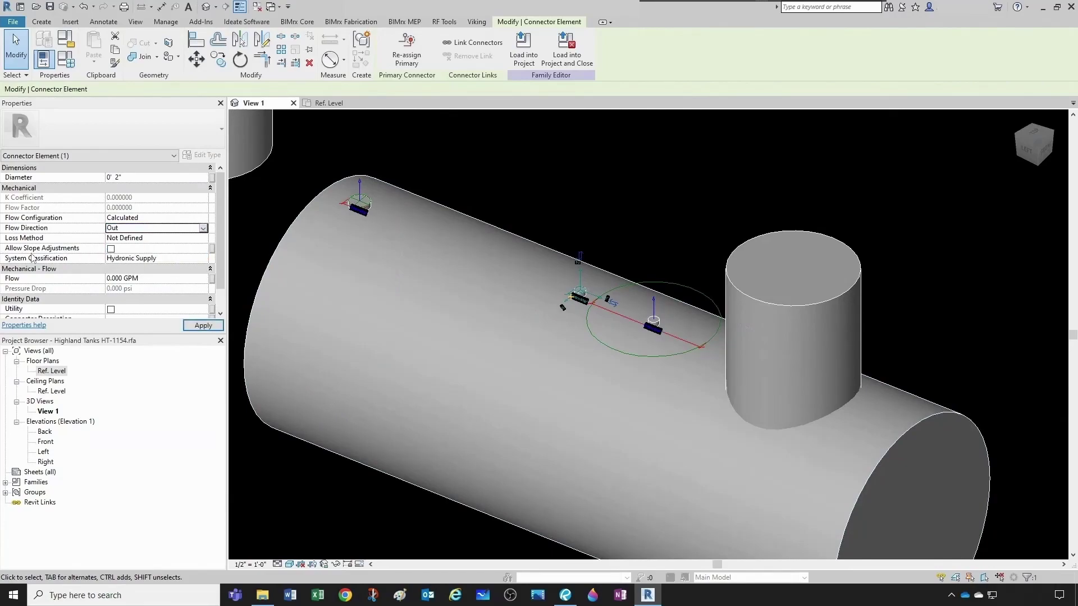
left_click(194, 260)
left_click(203, 259)
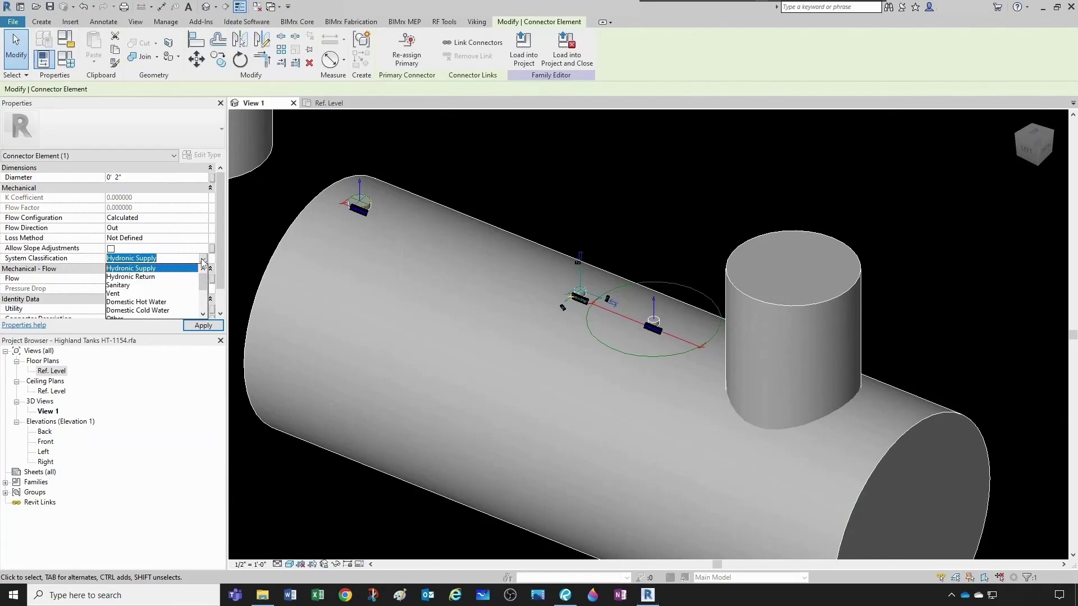
left_click(115, 293)
left_click(614, 217)
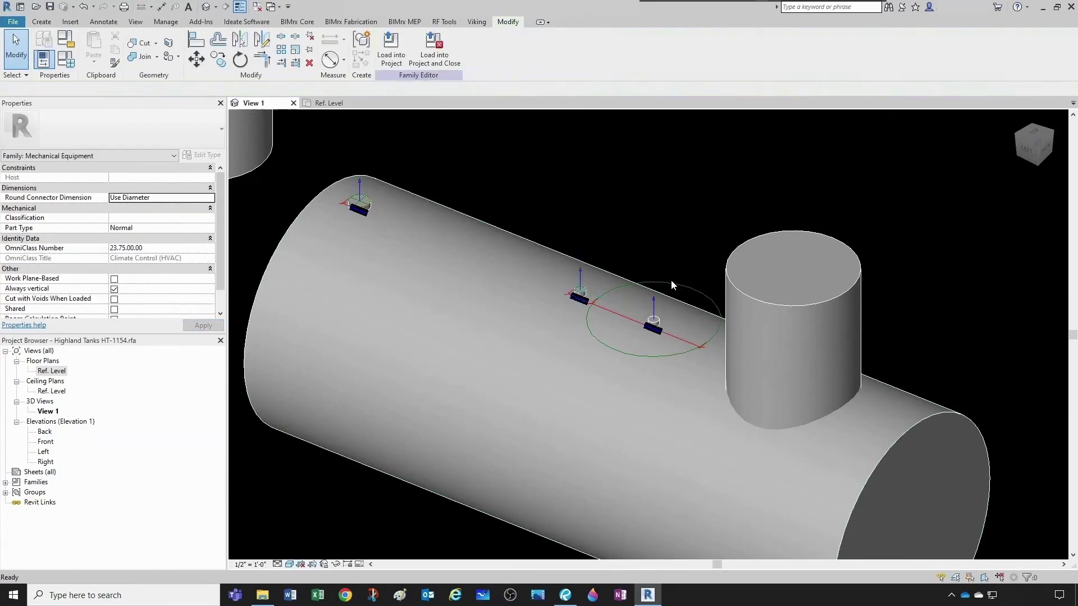
Give the other vent connector, nearer the manway cylinder, a 2" diameter, system classification Vent and flow direction Out.
left_click(671, 280)
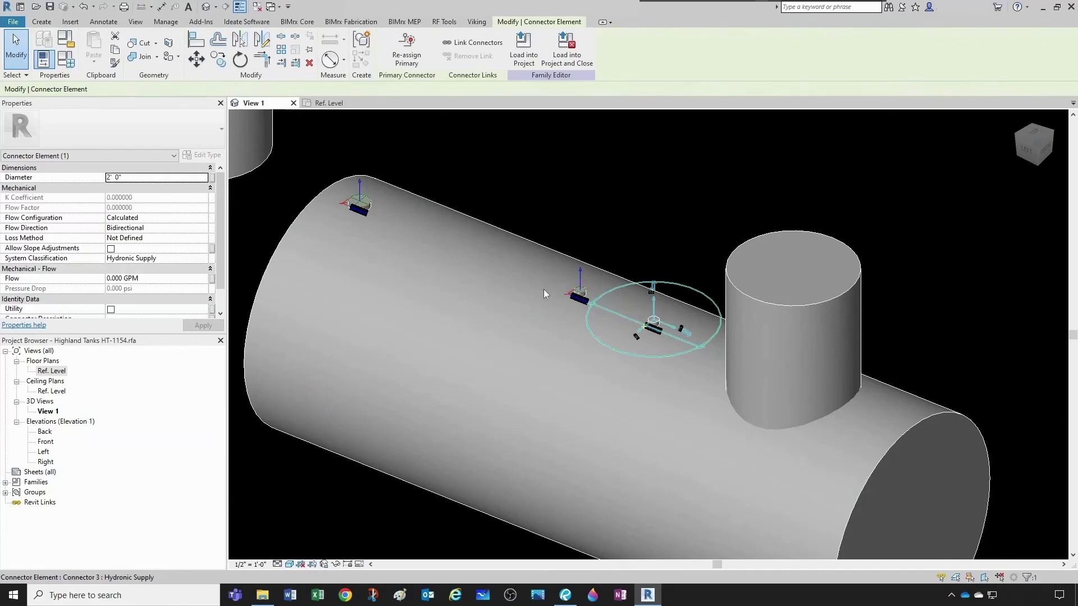
left_click(161, 177)
type("2")
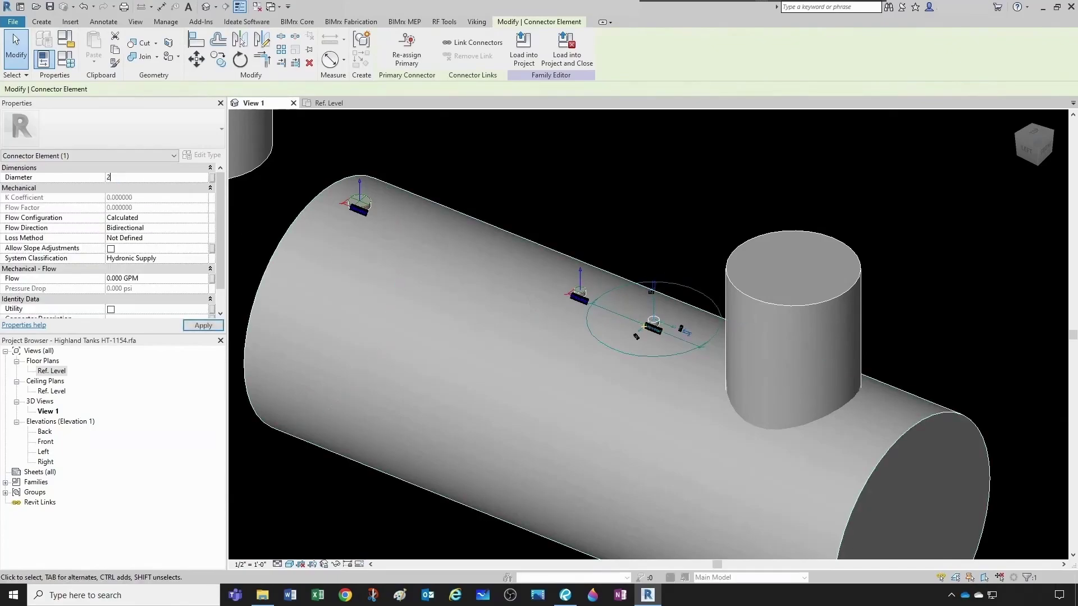
left_click(176, 258)
left_click(202, 258)
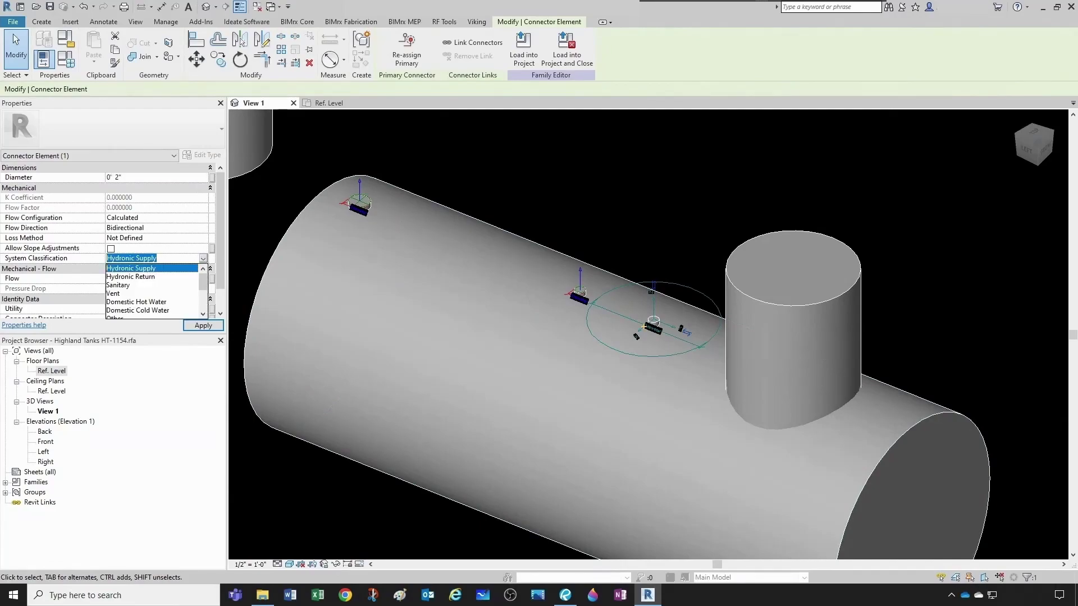
left_click(133, 293)
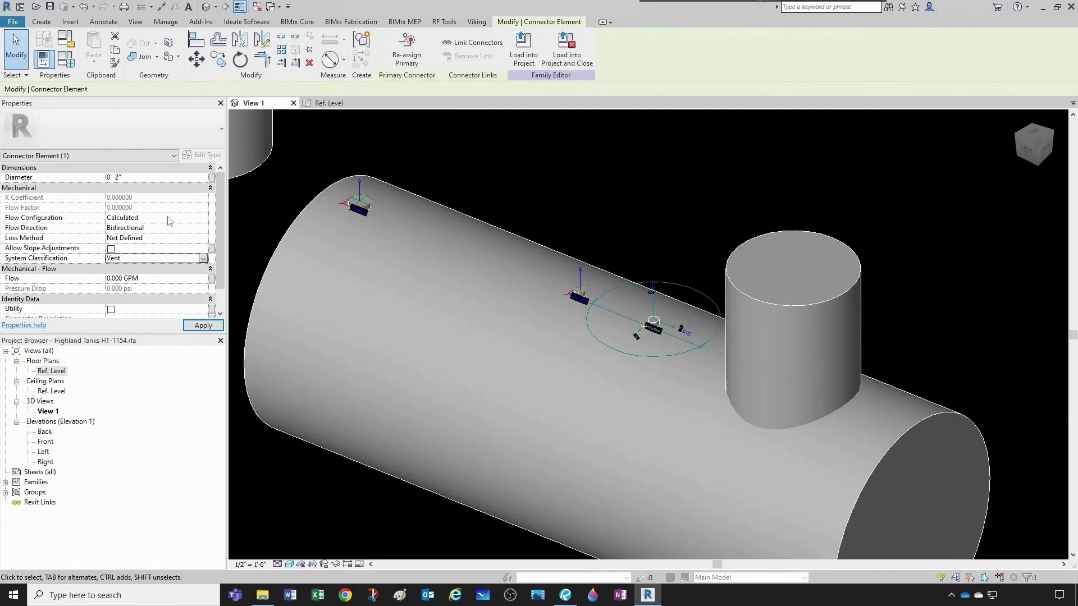
left_click(172, 229)
left_click(203, 228)
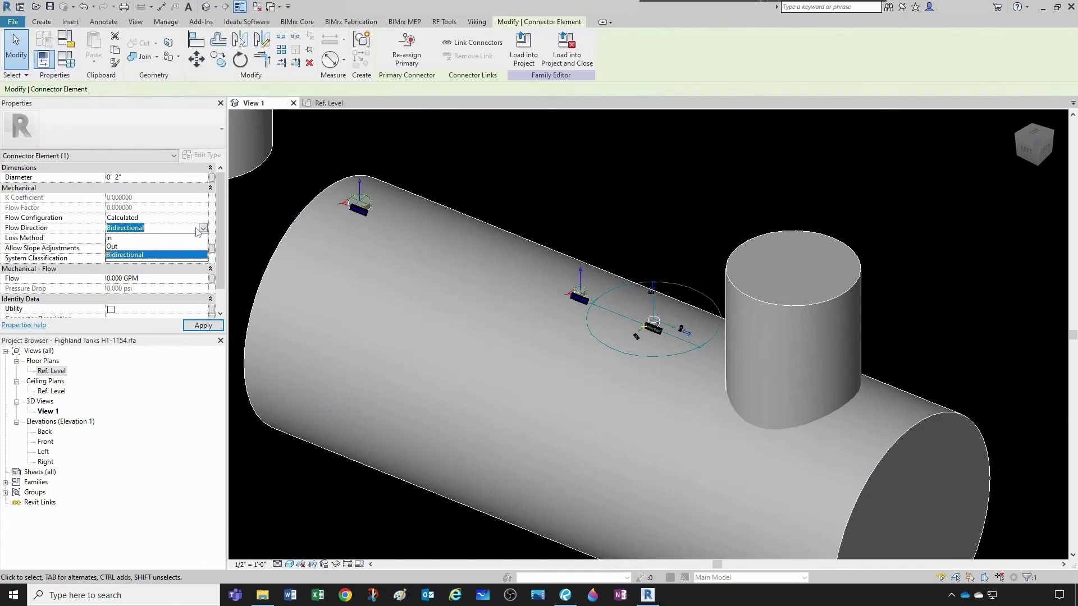
left_click(115, 246)
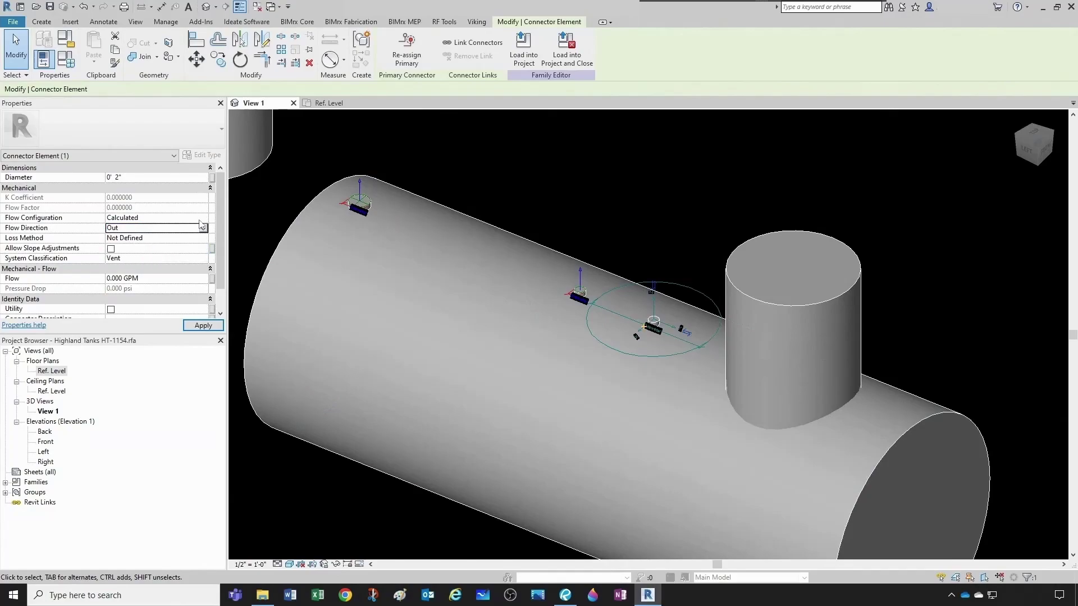
left_click(483, 191)
Close the tank family's 3D view and its Ref. Level plan.
middle_click_drag(599, 251, 507, 238, "shift")
key("ctrl+F4")
scroll(400, 232, "down", 3)
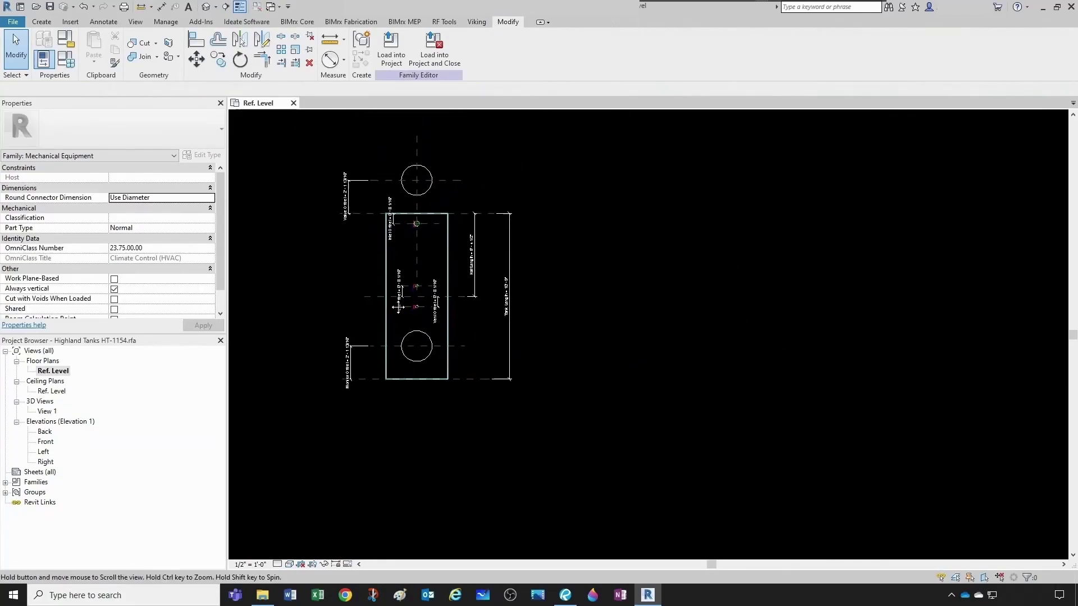
key("ctrl+F4")
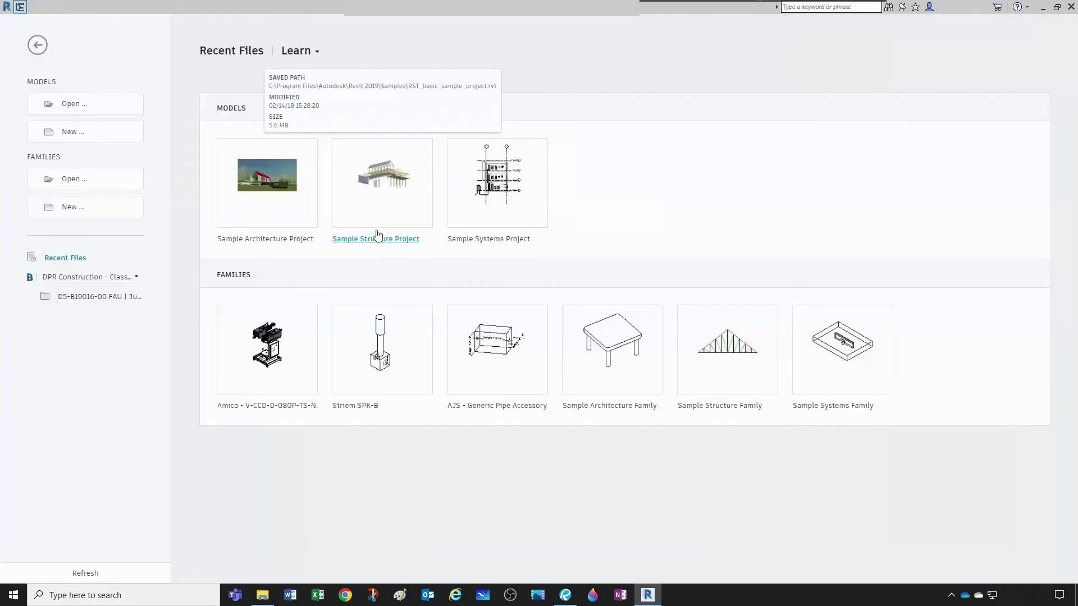
Create a new project from the BIU PFP Template (Full).rte template file.
left_click(74, 138)
left_click(189, 293)
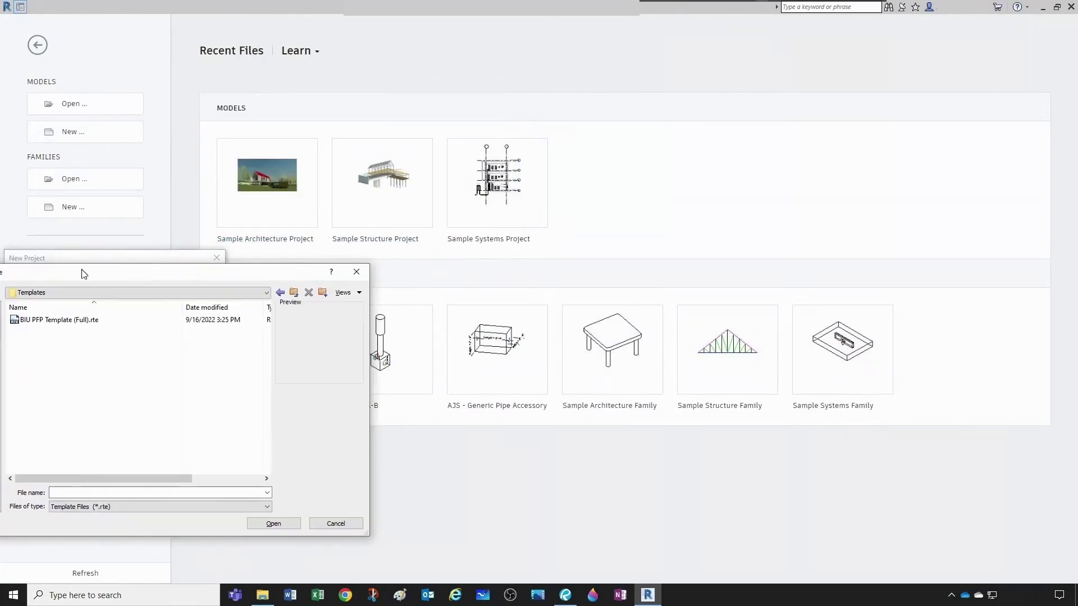
left_click(56, 321)
left_click(274, 523)
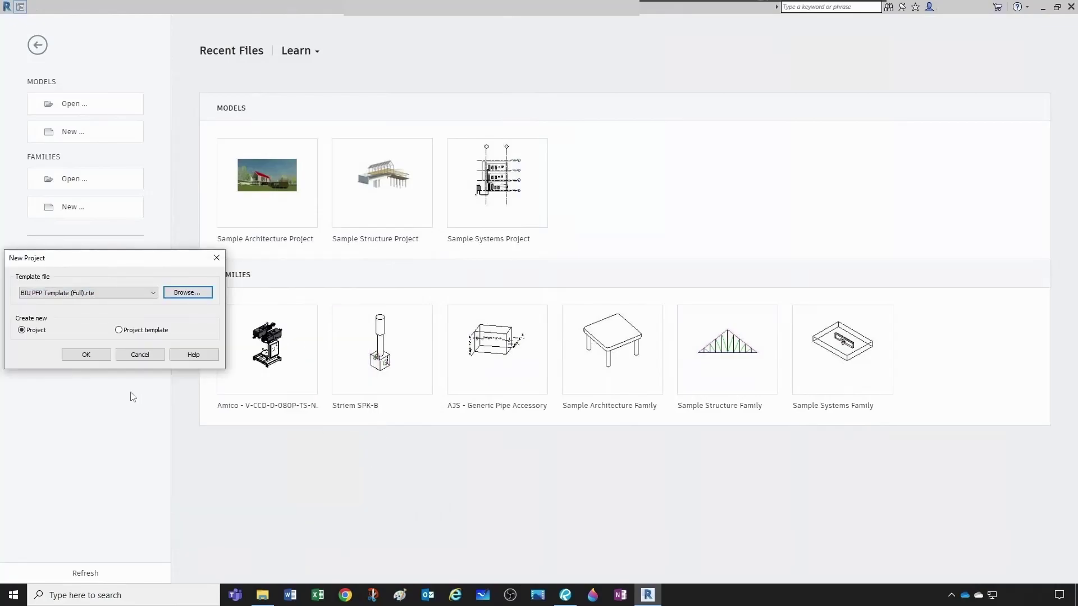
left_click(83, 355)
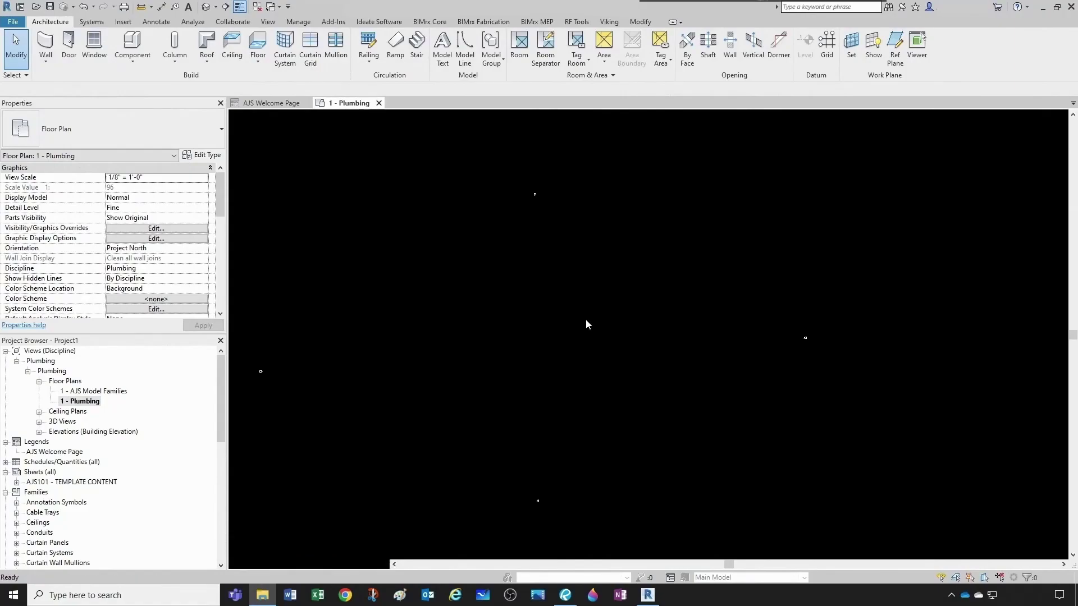
Place one Highland Tanks HT-1154 component of type 1,000 Gal Slim in the 1 - Plumbing floor plan.
key("c")
key("m")
left_click(633, 296)
key("Escape")
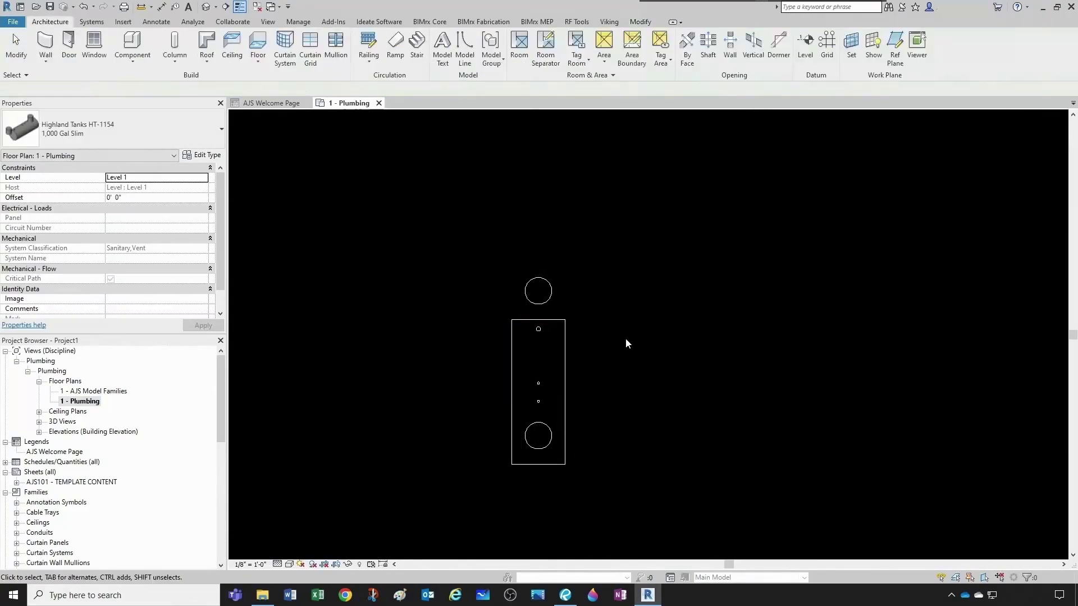
Draw an AJS - Waste (Glued PVC) pipe from the tank's 4" inlet at 3' 0" middle offset, about 5'-3" along the tank axis past the detached cylinder.
left_click(561, 381)
scroll(564, 380, "up", 3)
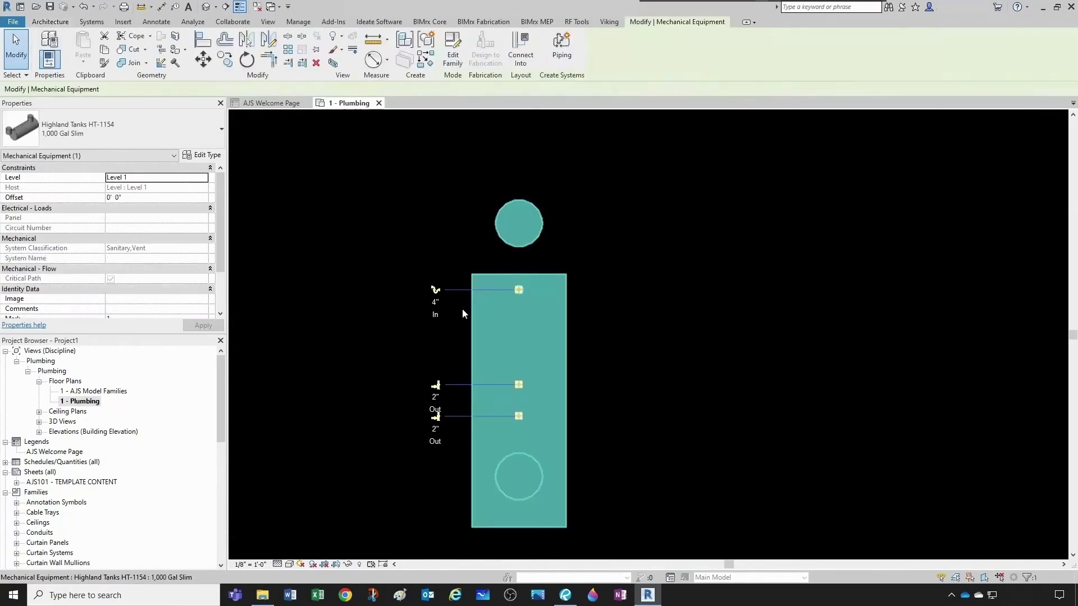
left_click(437, 291)
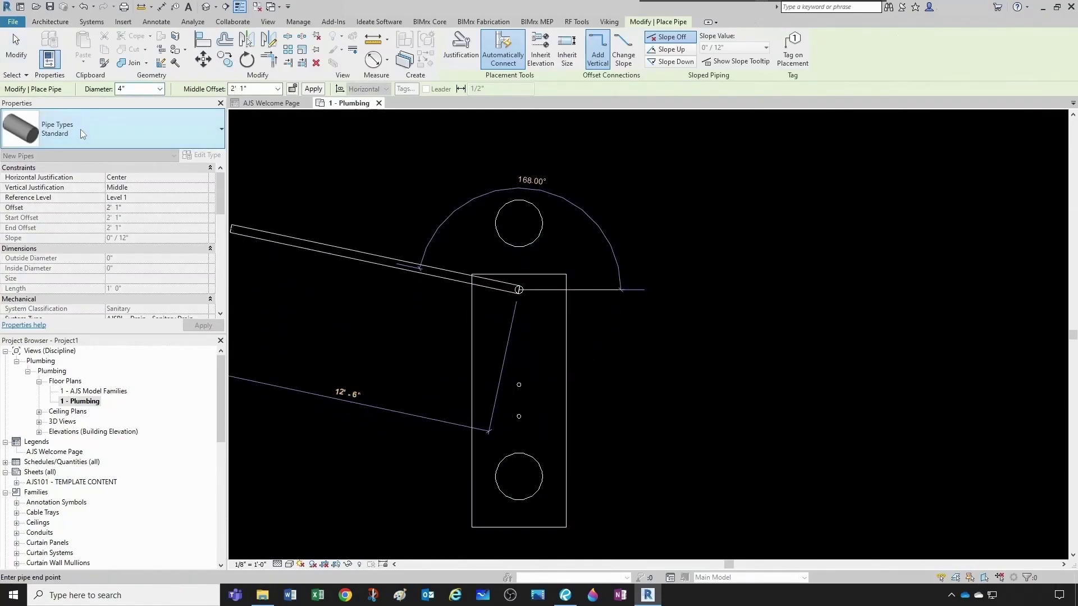
left_click(83, 134)
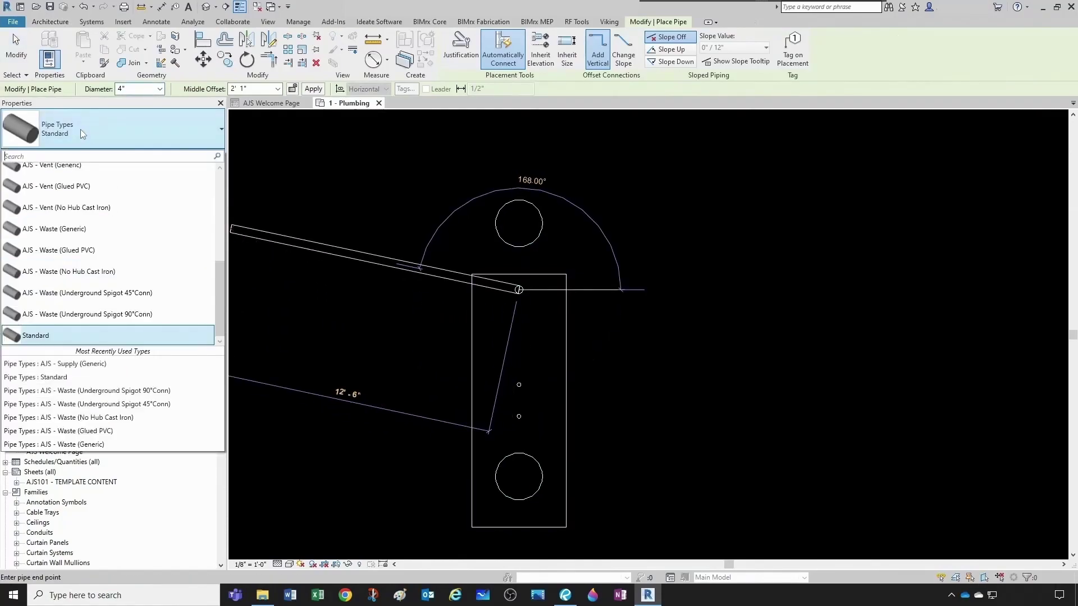
left_click(79, 251)
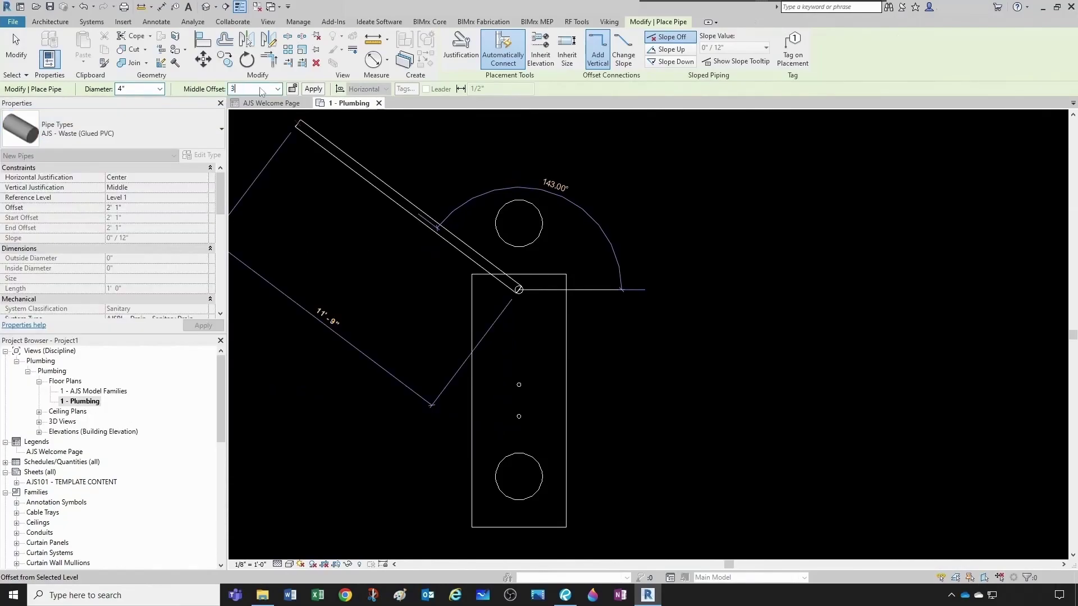
key("Return")
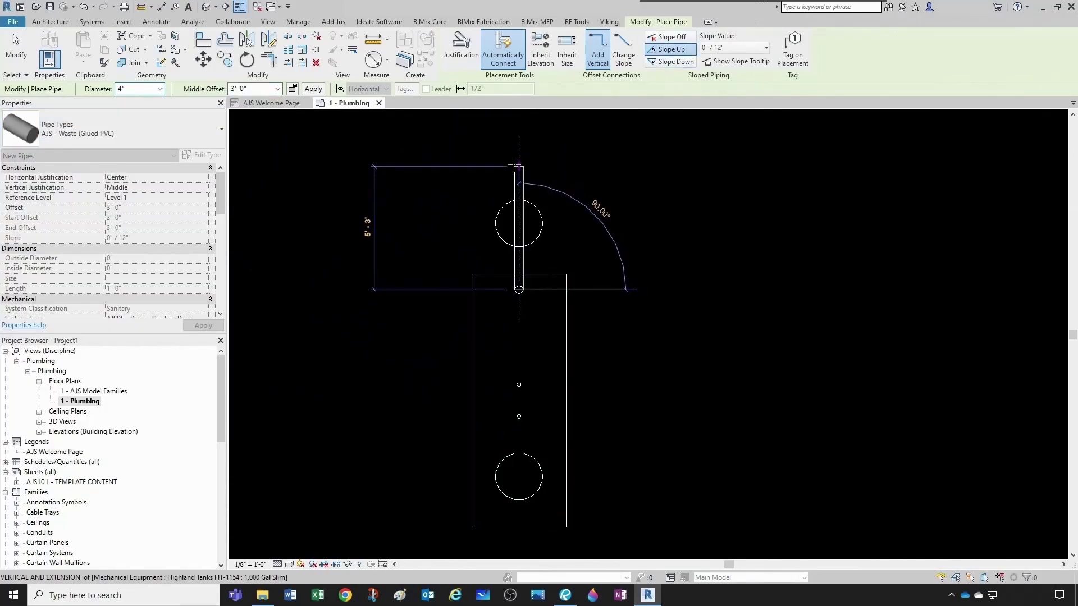
left_click(517, 164)
key("Escape")
key("Escape")
Close the AJS Welcome Page view and show the piped tank in the default 3D view with the Shaded visual style.
left_click(307, 103)
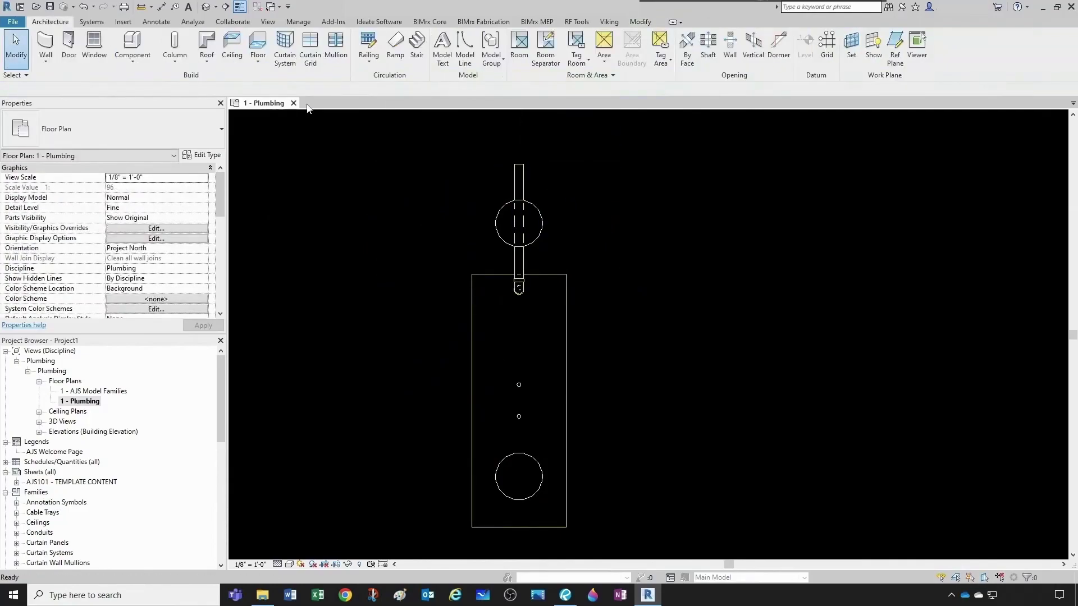
left_click(206, 7)
scroll(583, 454, "up", 10)
middle_click_drag(563, 429, 564, 388)
left_click(294, 565)
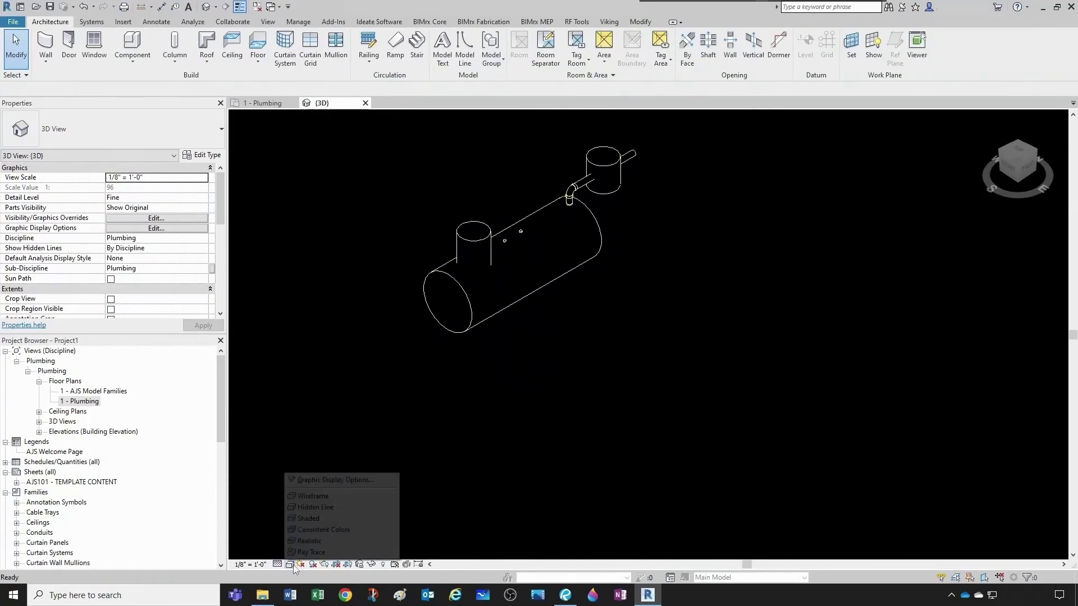
left_click(317, 523)
scroll(582, 322, "up", 2)
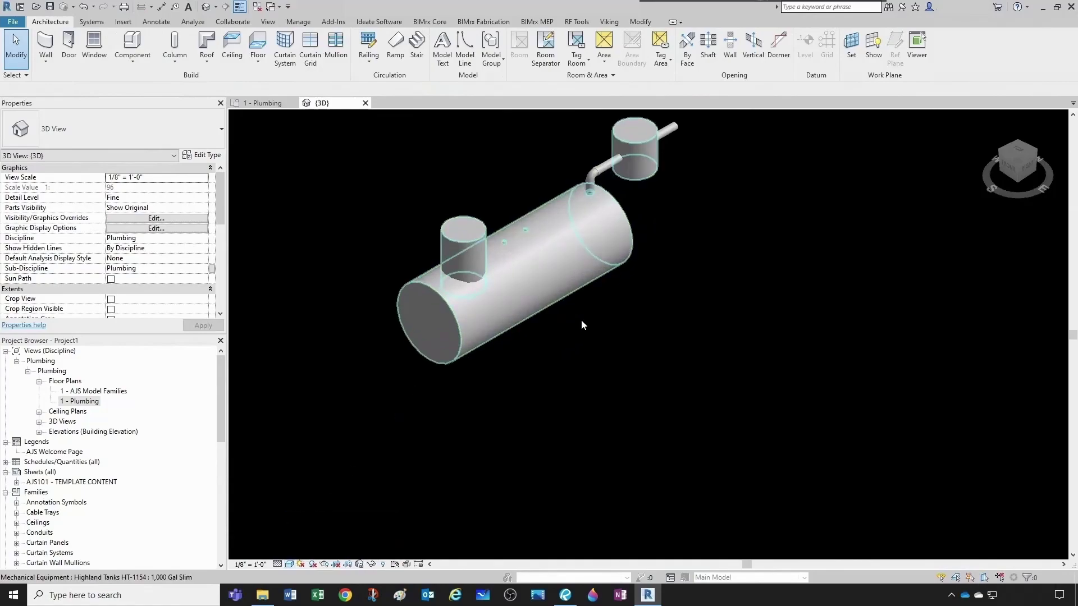
middle_click_drag(583, 323, 573, 381)
scroll(649, 339, "down", 2)
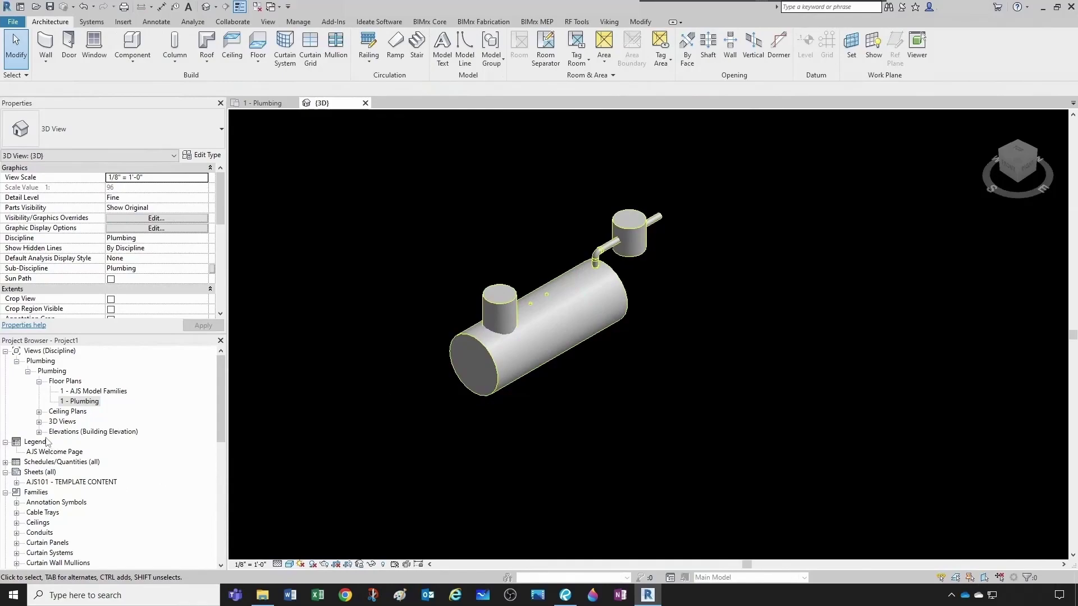
Move the tank and its connected piping down 4' 0" in the front view, aligning the riser tops with Level 1.
left_click(1008, 169)
scroll(682, 342, "up", 3)
scroll(850, 361, "down", 3)
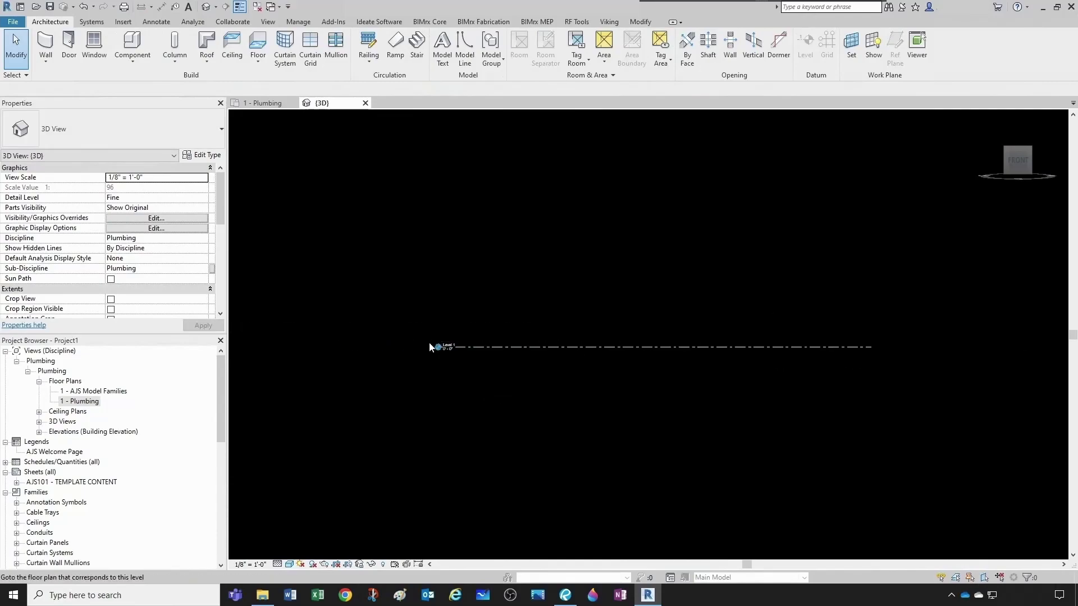
left_click(474, 351)
key("Escape")
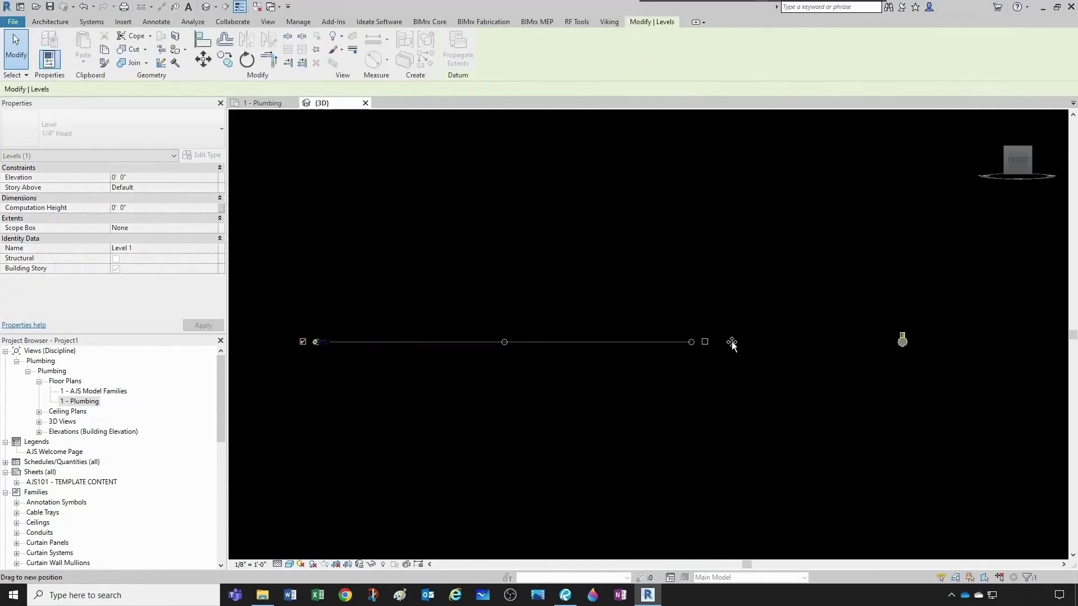
key("z")
key("f")
scroll(687, 359, "down", 2)
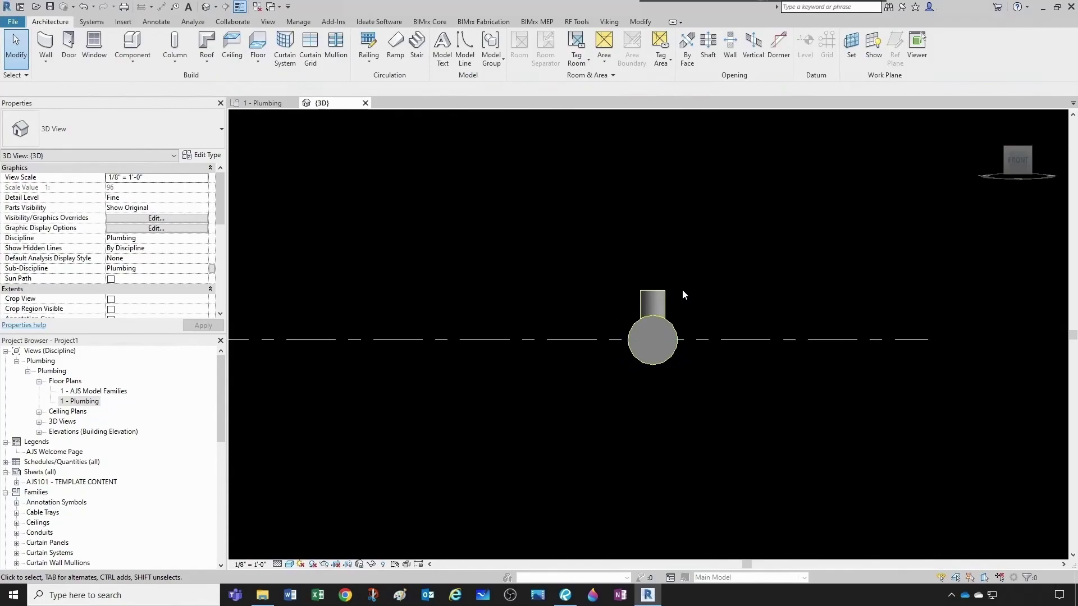
left_click_drag(612, 264, 699, 402)
left_click(203, 58)
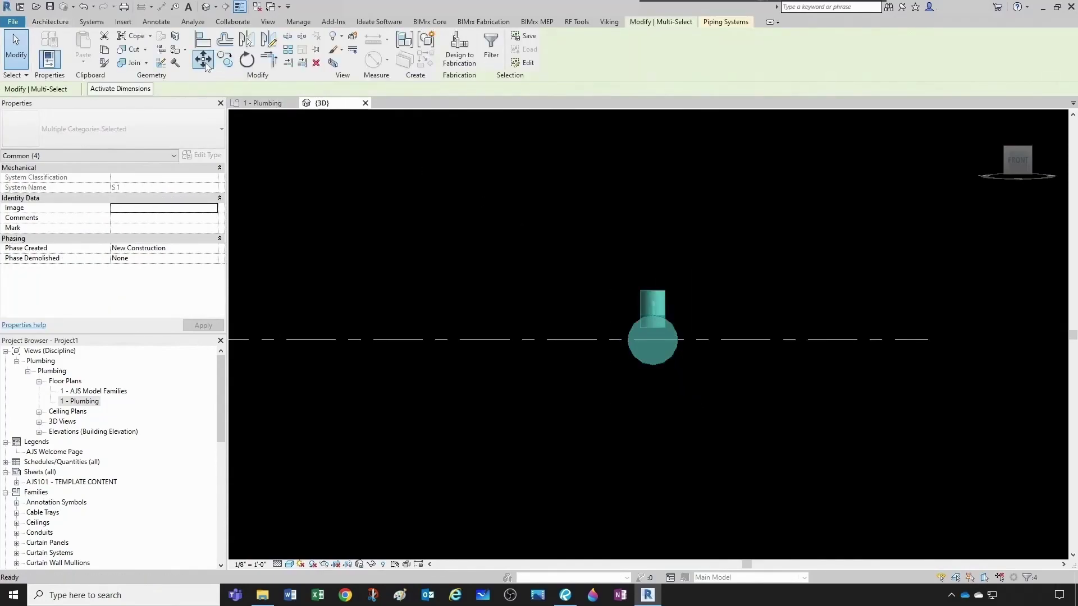
scroll(589, 277, "up", 2)
left_click(693, 305)
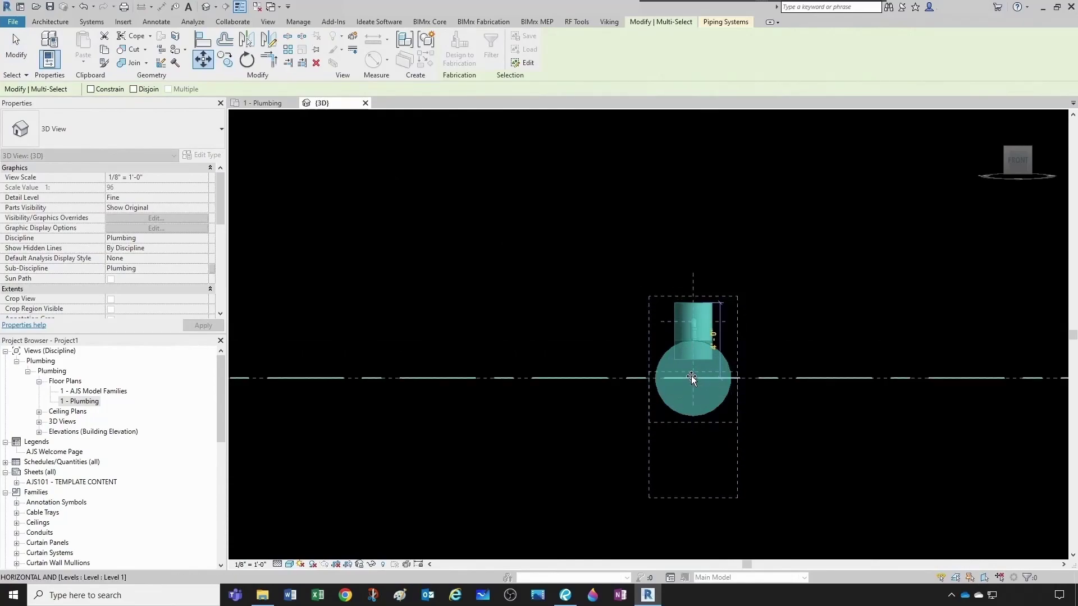
left_click(692, 376)
key("Escape")
scroll(696, 323, "up", 2)
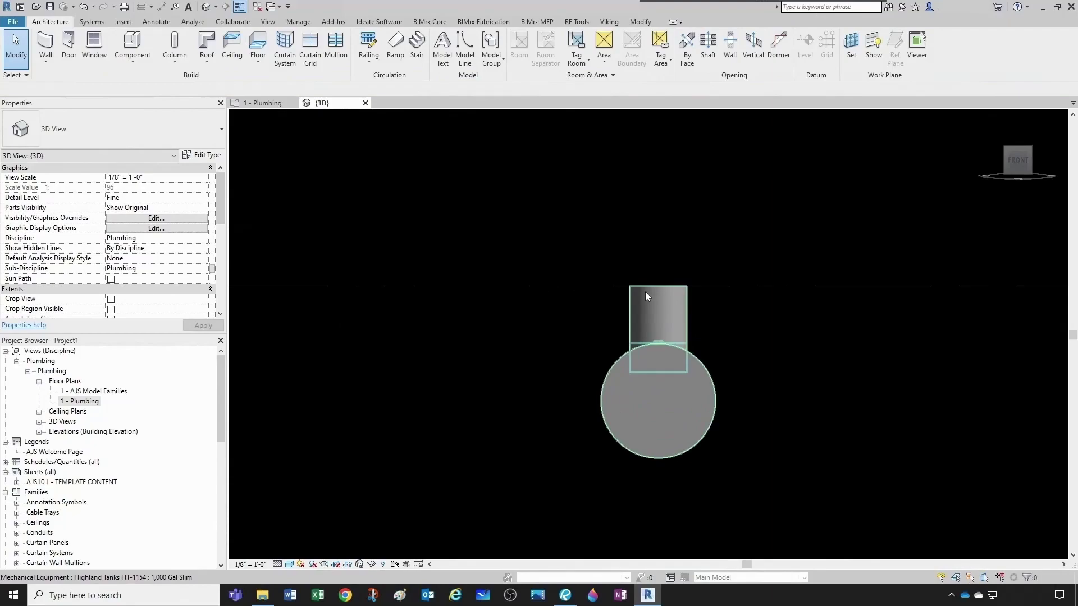
scroll(695, 325, "down", 4)
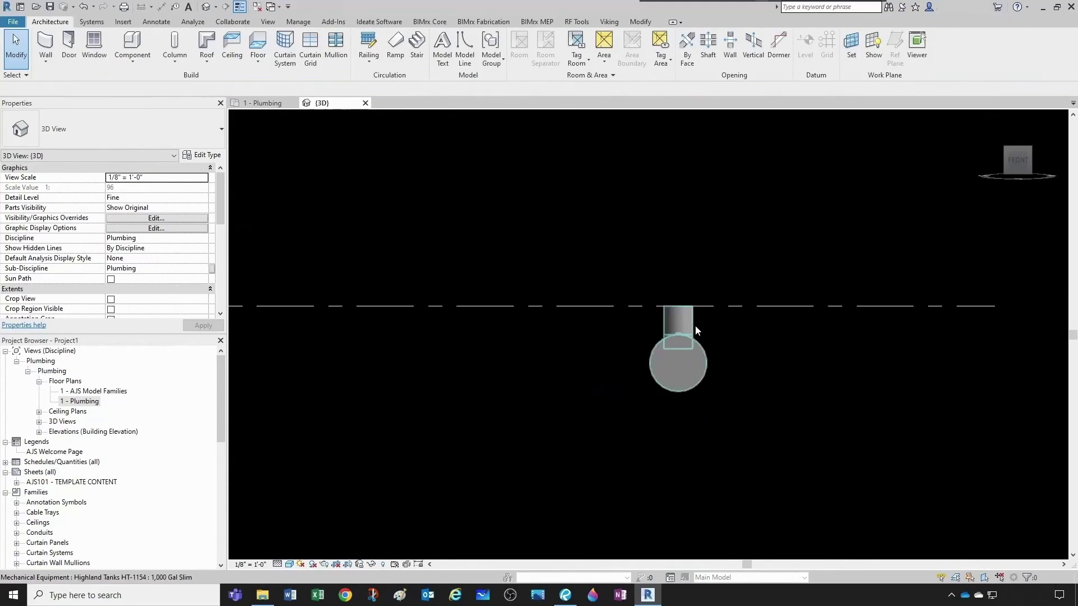
Inspect the 4" waste pipe passing through the detached cylinder from the front-left isometric direction.
mouse_move(1005, 147)
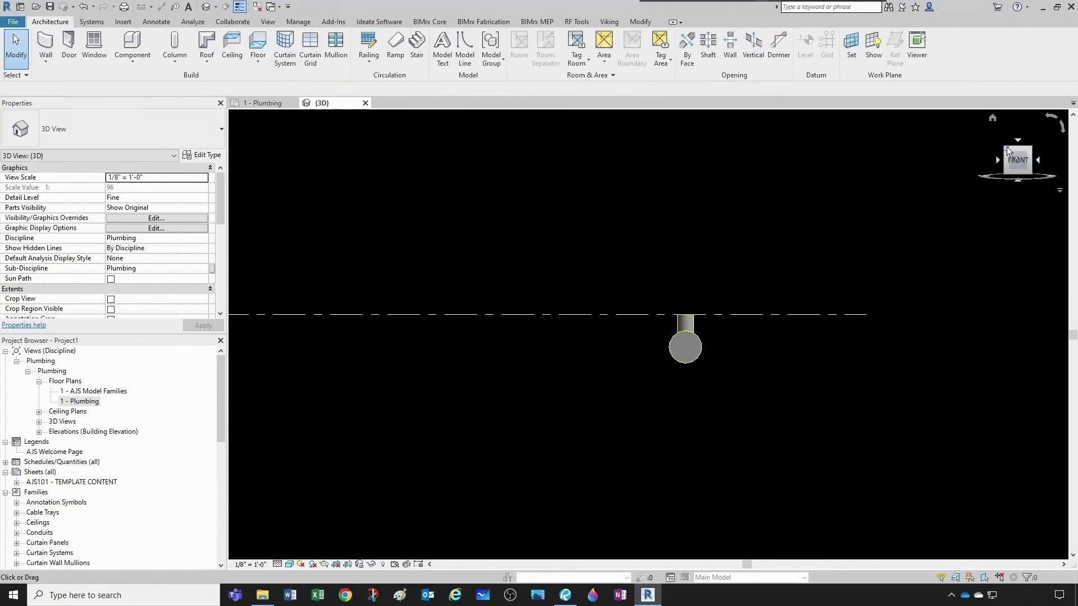
left_click(1005, 147)
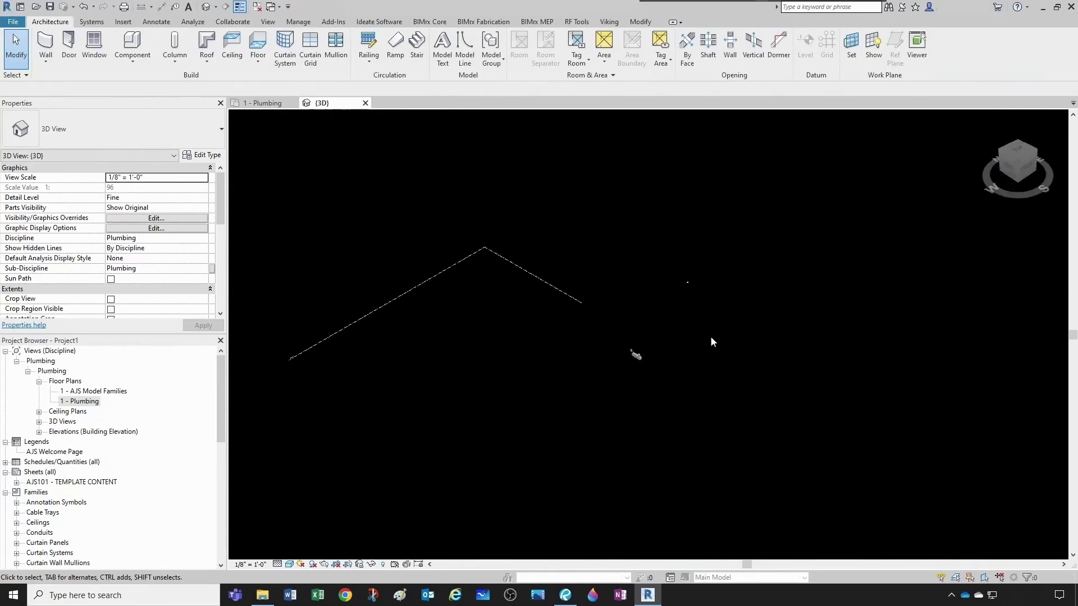
scroll(858, 369, "up", 6)
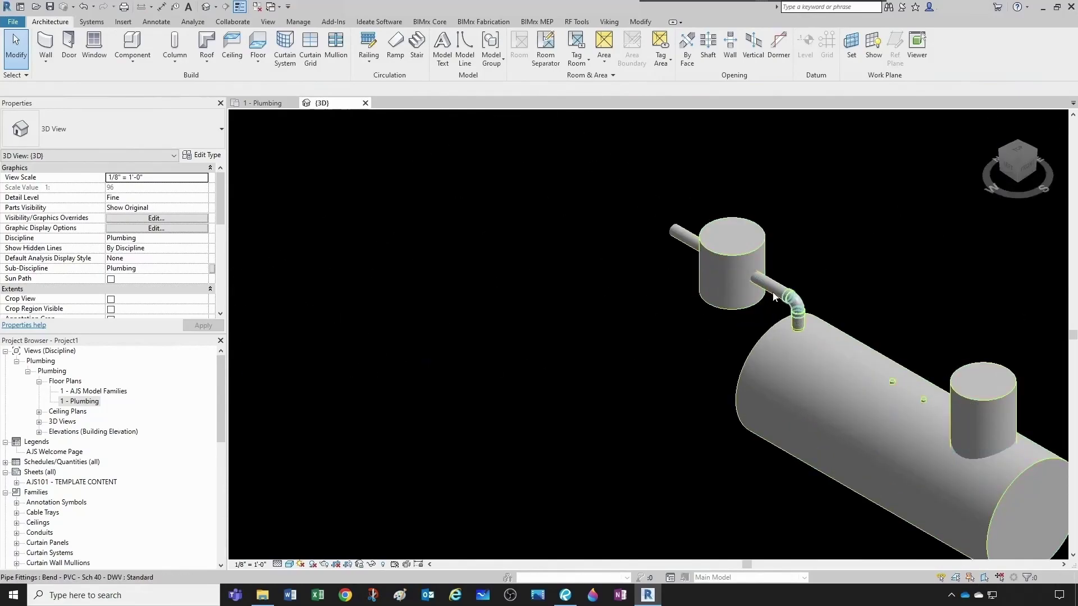
scroll(739, 271, "up", 2)
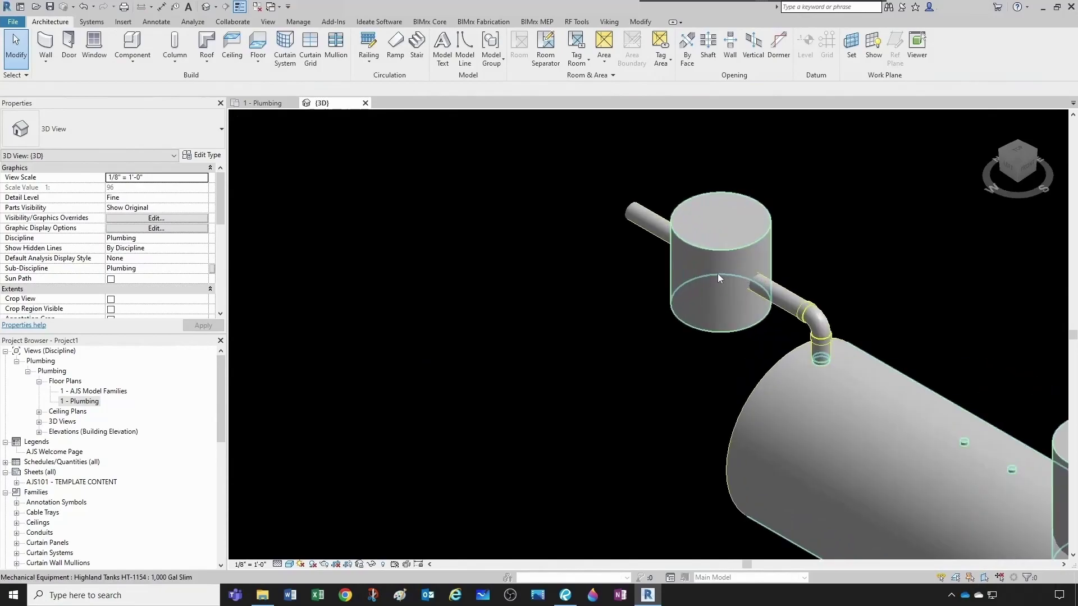
left_click(766, 291)
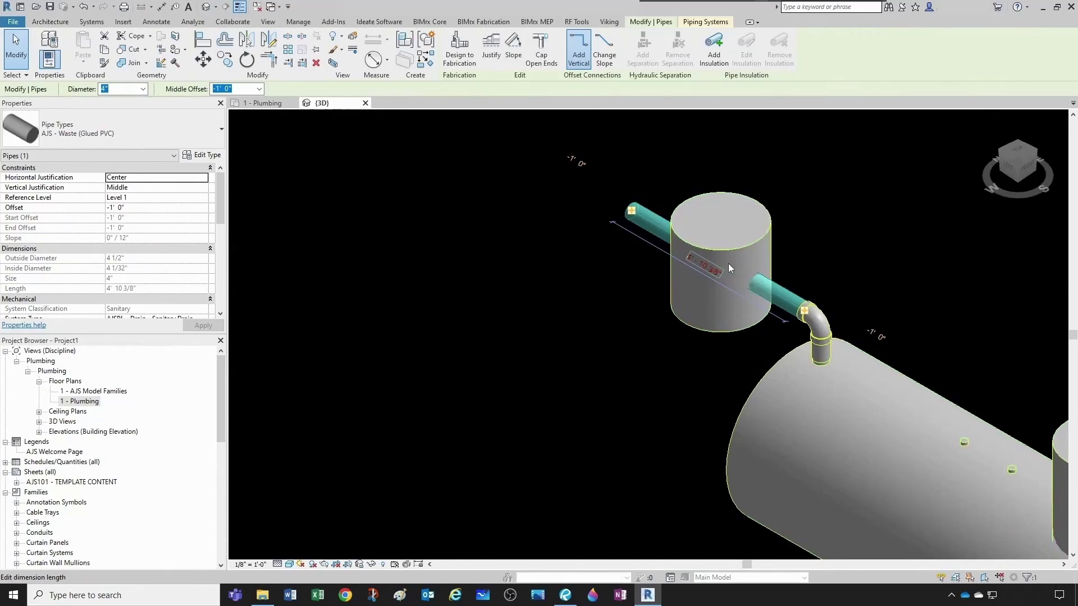
scroll(734, 206, "down", 5)
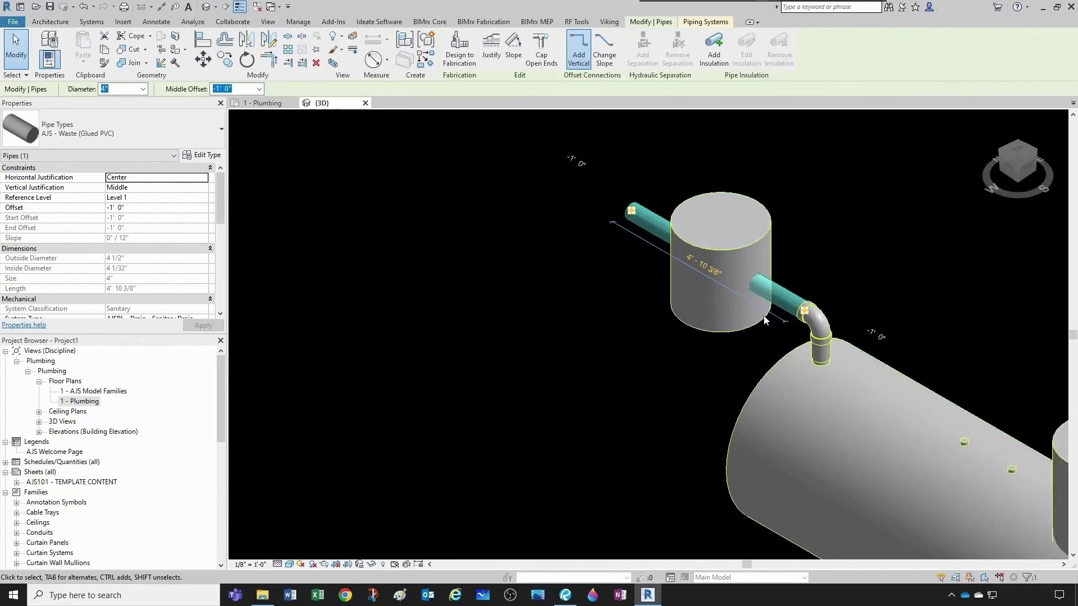
left_click(843, 366)
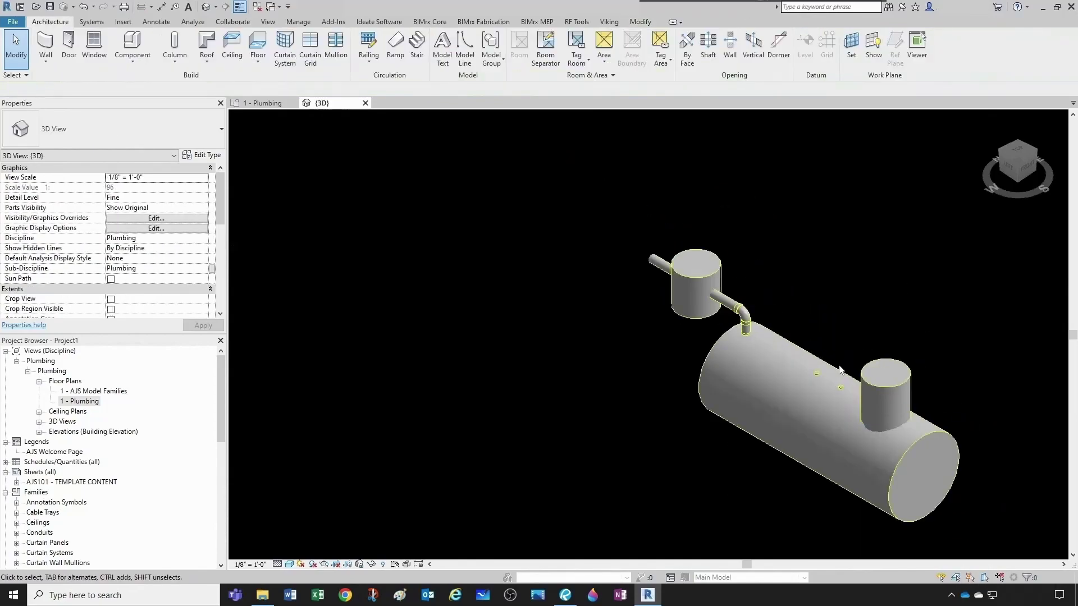
Draw a 2" AJS - Waste (Glued PVC) vent pipe from the outlet nearer the inlet at -0' 6" middle offset, sideways and along the tank past the detached cylinder.
left_click(809, 376)
scroll(831, 325, "up", 2)
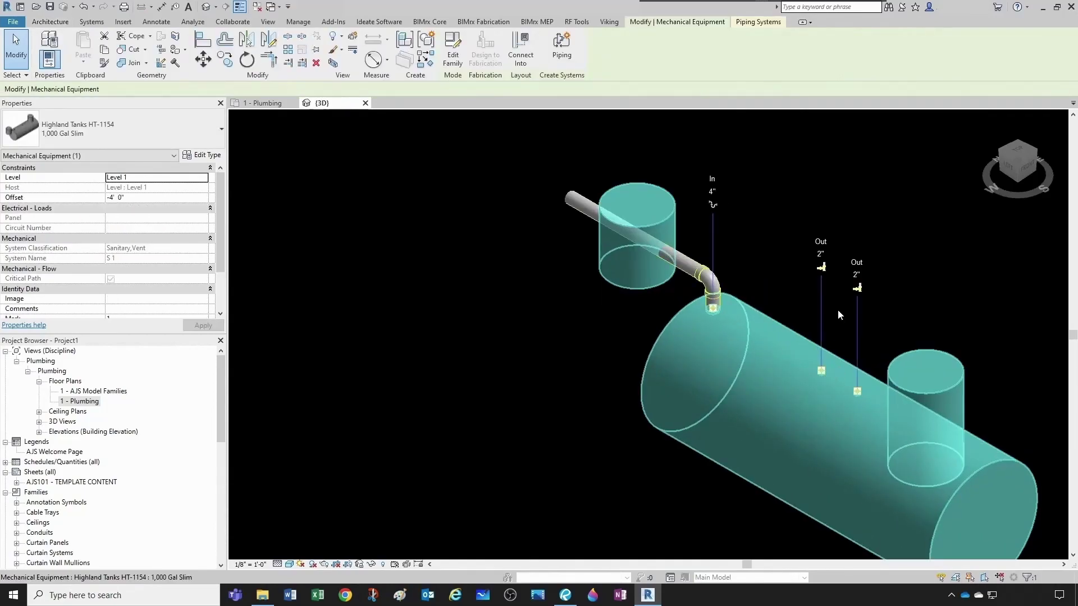
left_click(822, 269)
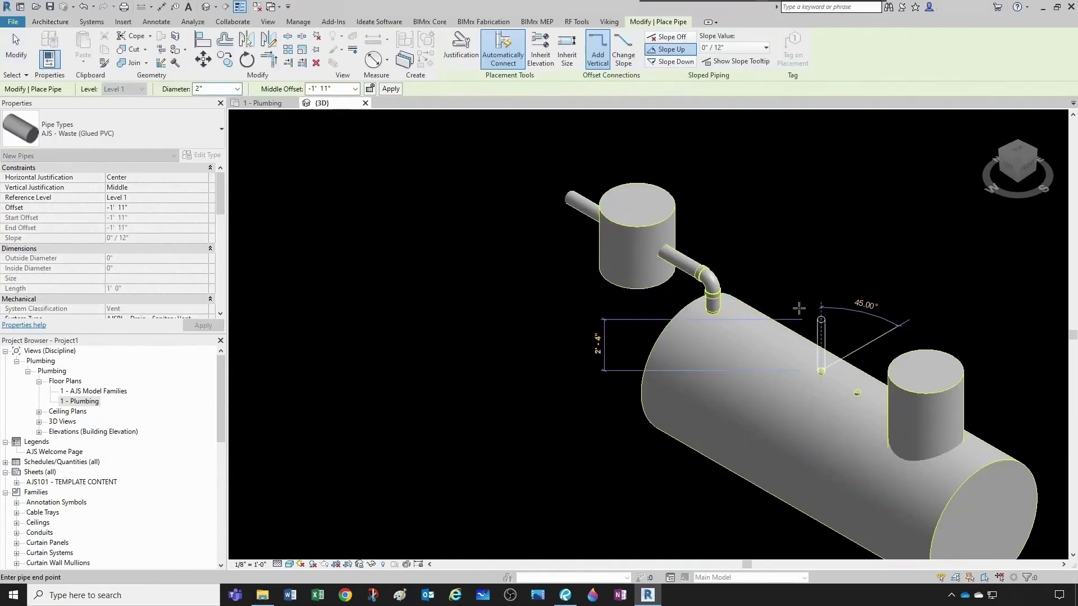
left_click(856, 307)
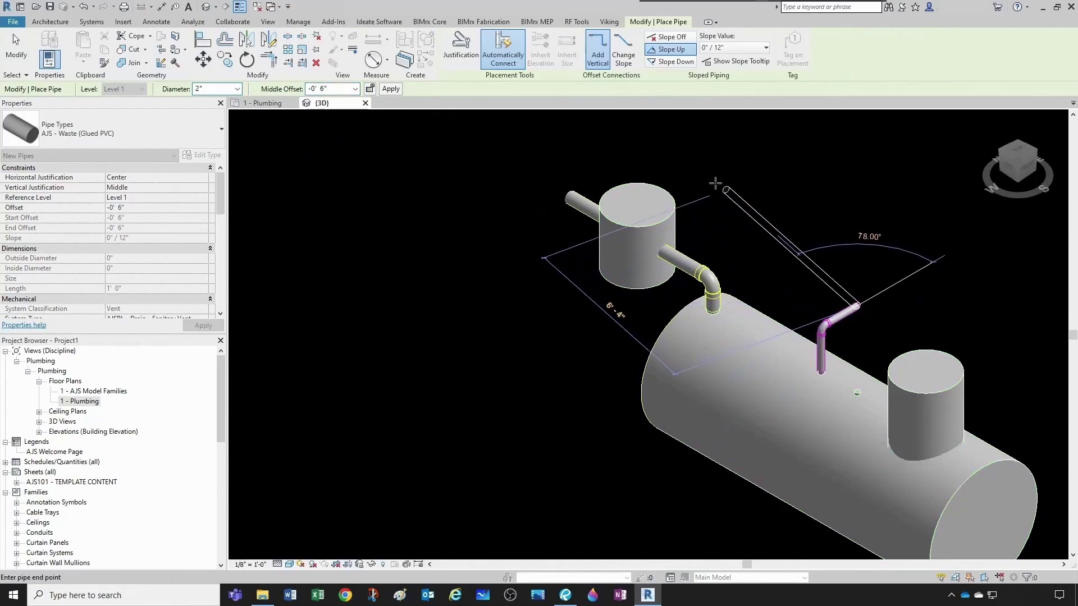
left_click(626, 168)
key("Escape")
key("Escape")
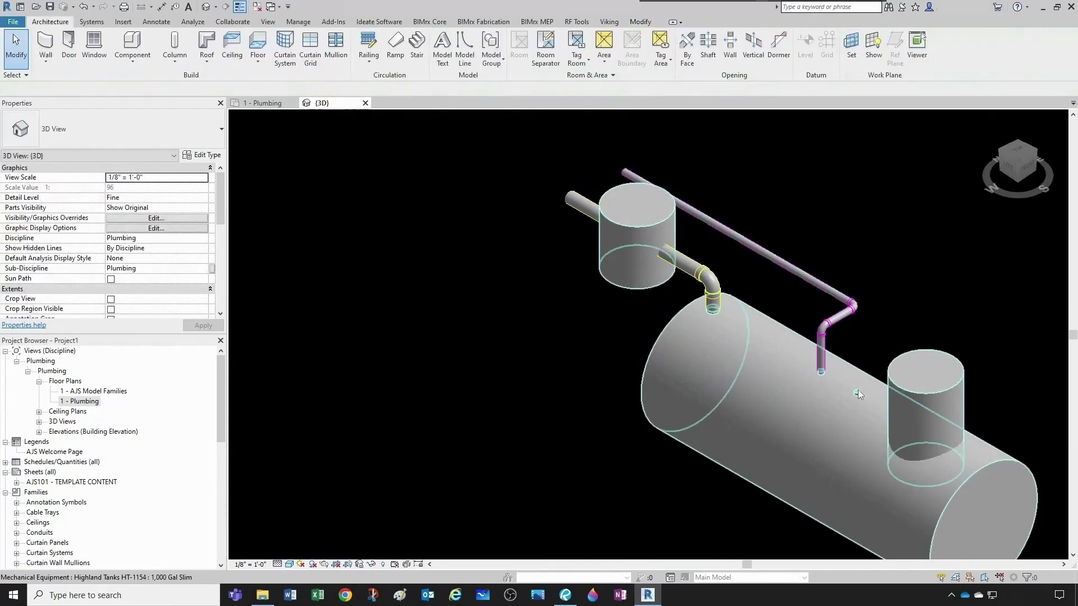
Draw a 2" AJS - Waste (Glued PVC) vent pipe from the tank's remaining outlet at -0' 6" middle offset, about 2'-5" out sideways.
left_click(859, 386)
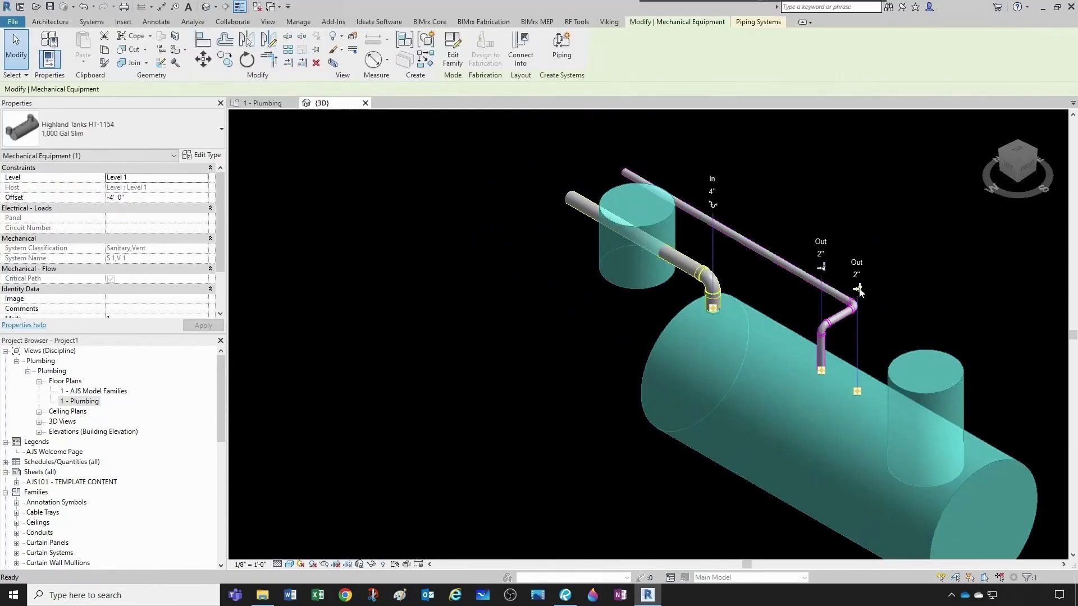
left_click(859, 289)
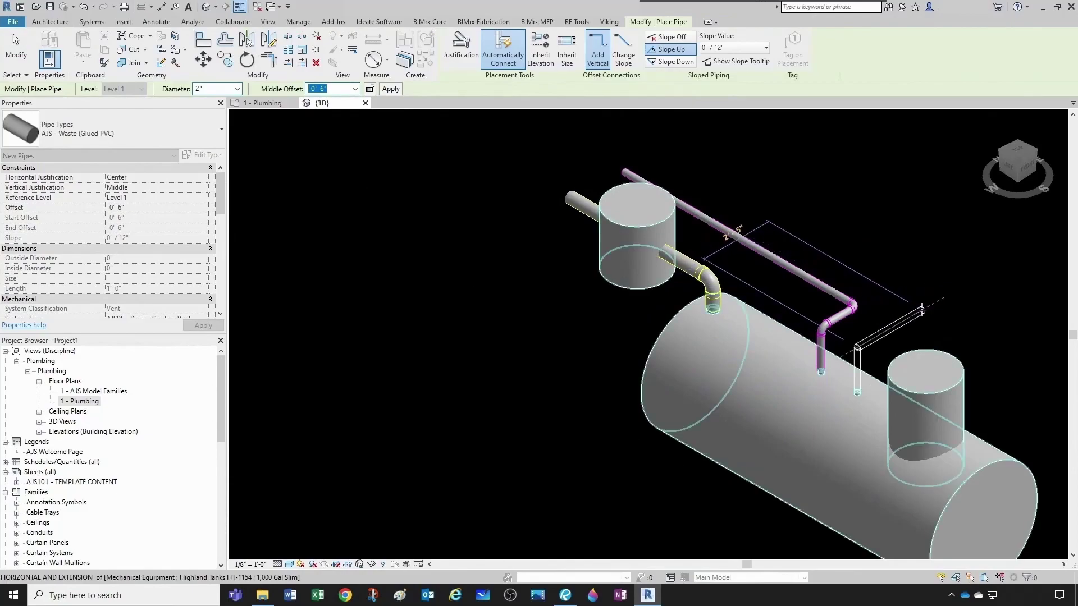
left_click(921, 315)
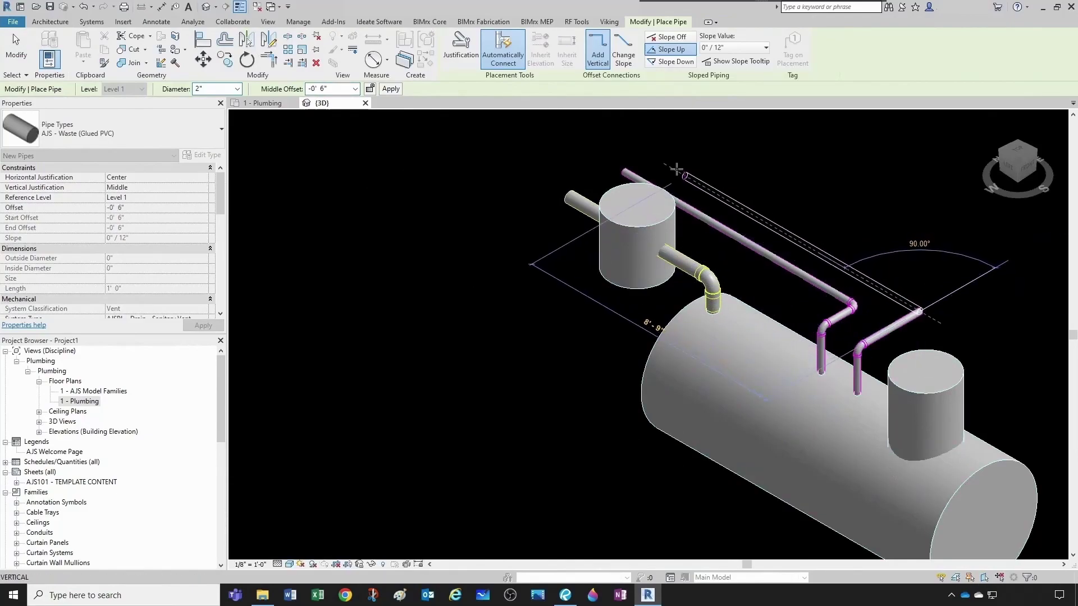
key("Escape")
key("Escape")
left_click(758, 426)
middle_click_drag(757, 427, 896, 369, "shift")
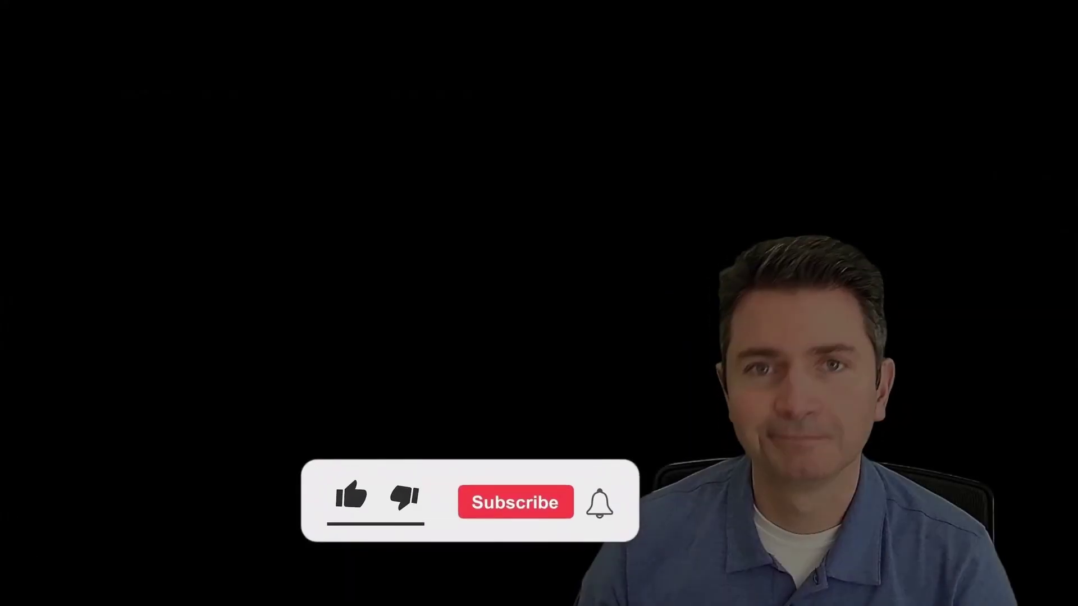